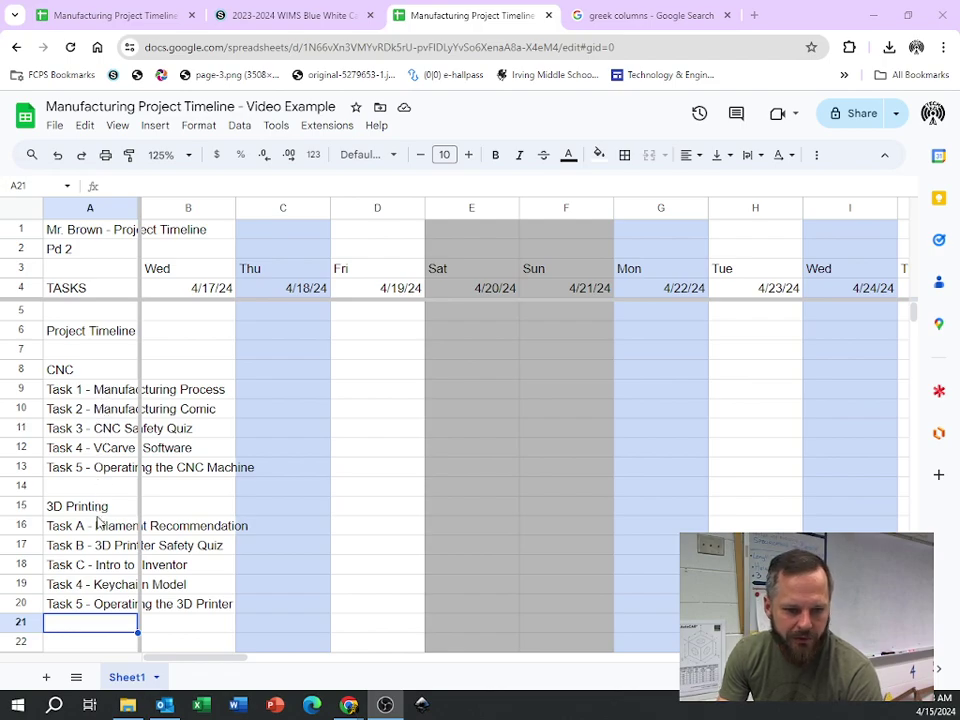
# Step: Rename 'Task 4 - Keychain Model' to 'Task D' in the 3D Printing section
pyautogui.click(88, 584)
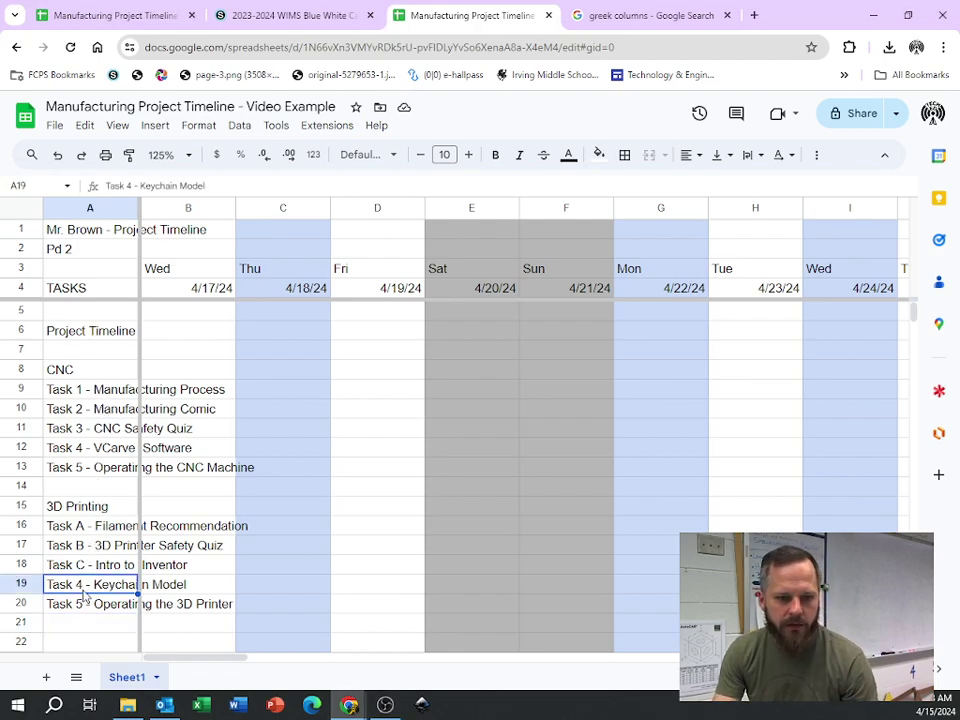
pyautogui.doubleClick(129, 186)
pyautogui.write('D')
pyautogui.press('Return')
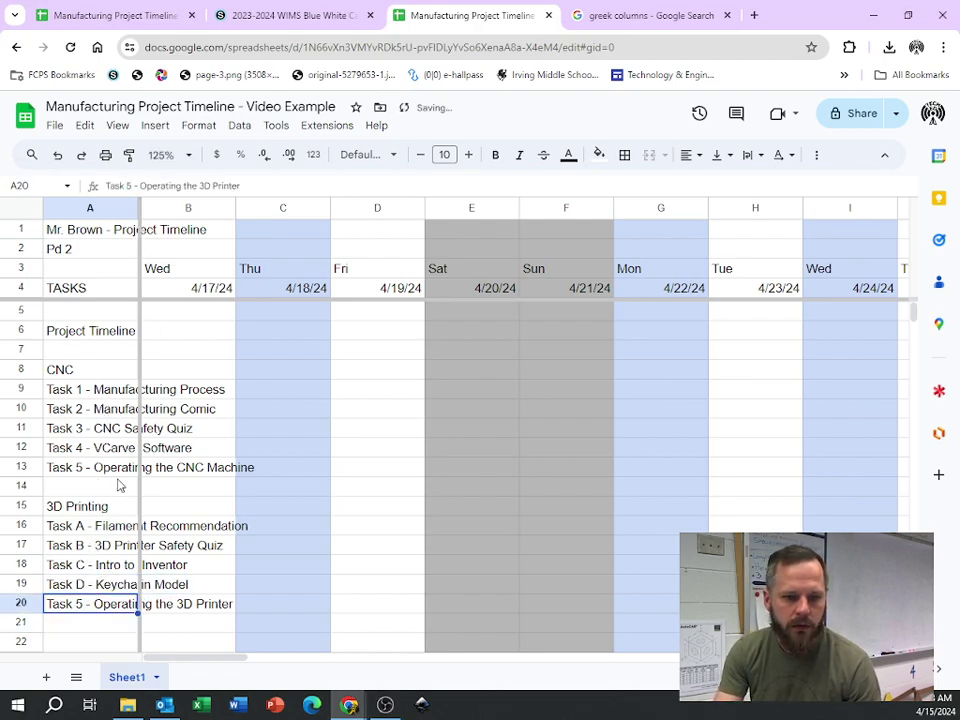
# Step: Rename 'Task 5 - Operating the 3D Printer' to 'Task E' and check both renamed entries
pyautogui.doubleClick(130, 186)
pyautogui.write('E')
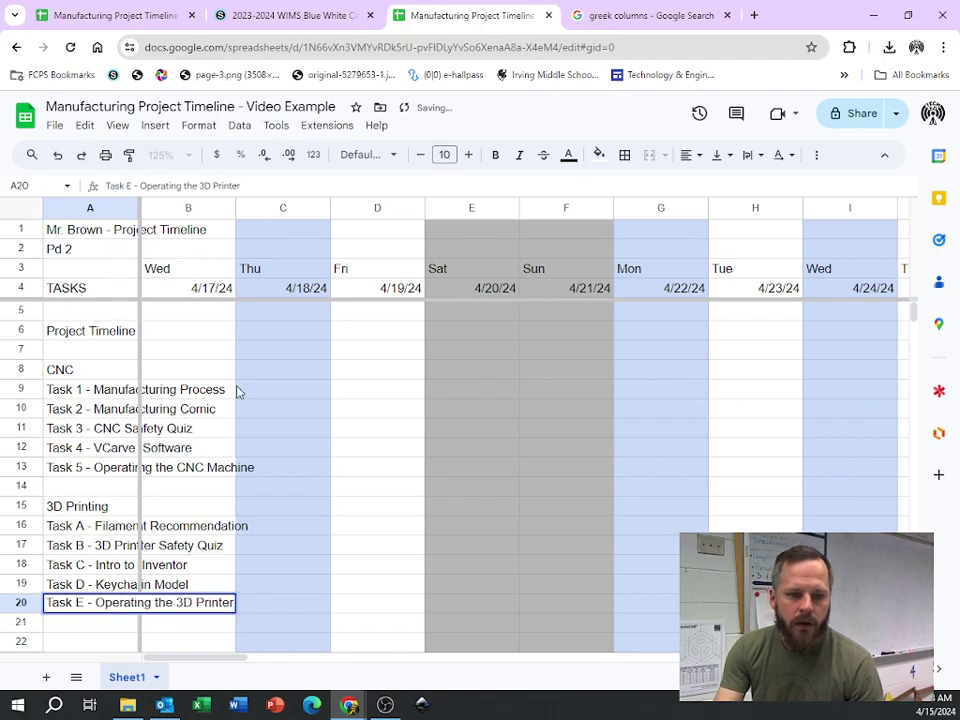
pyautogui.click(188, 467)
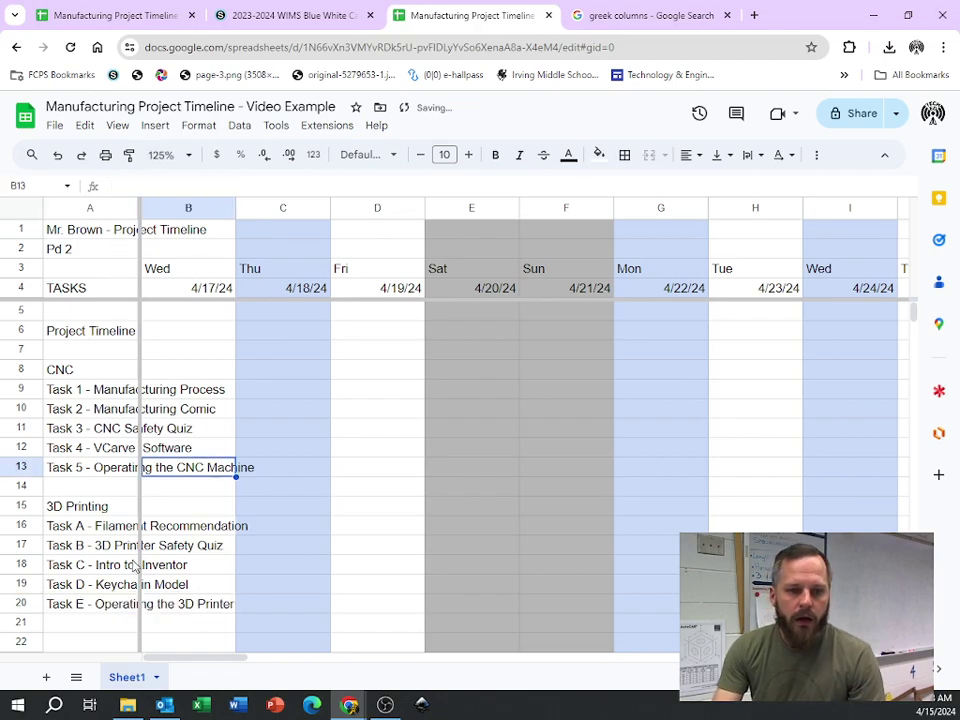
pyautogui.click(85, 590)
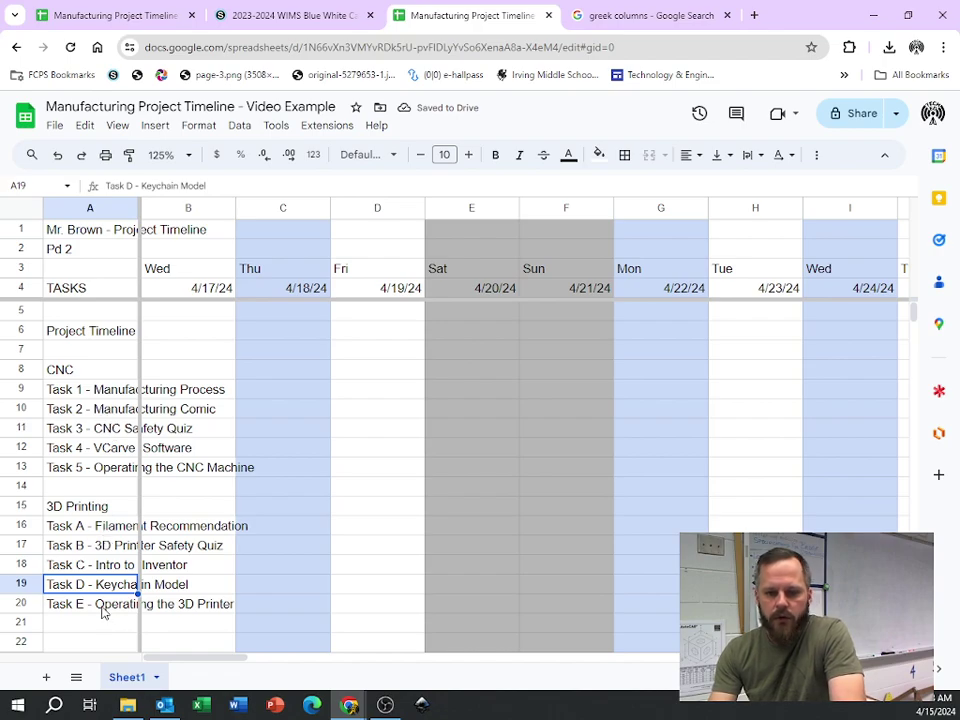
pyautogui.click(102, 607)
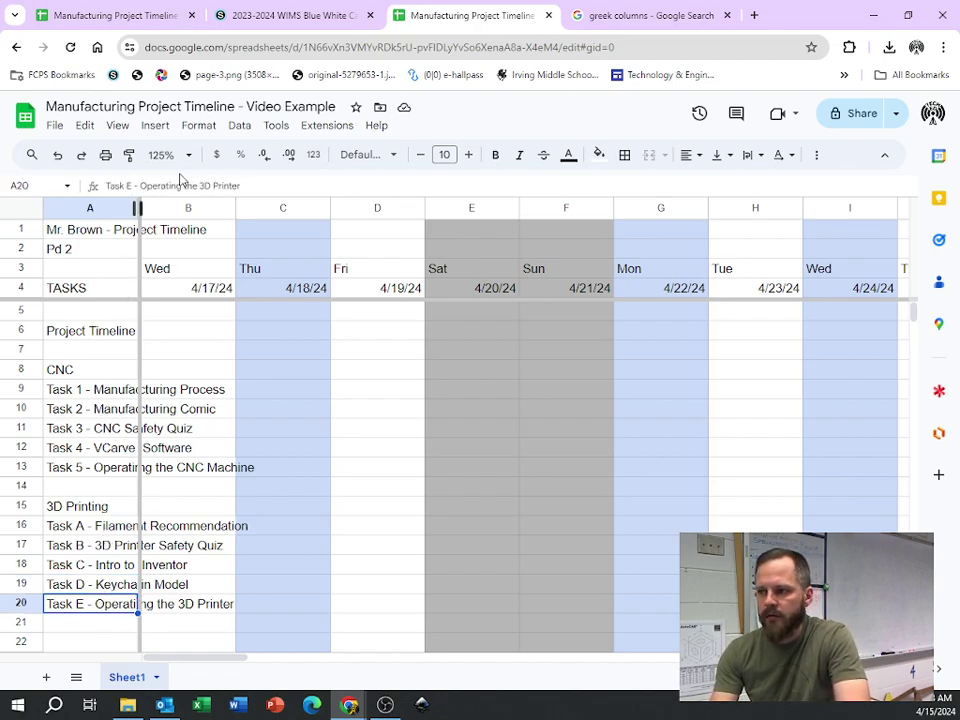
pyautogui.click(222, 185)
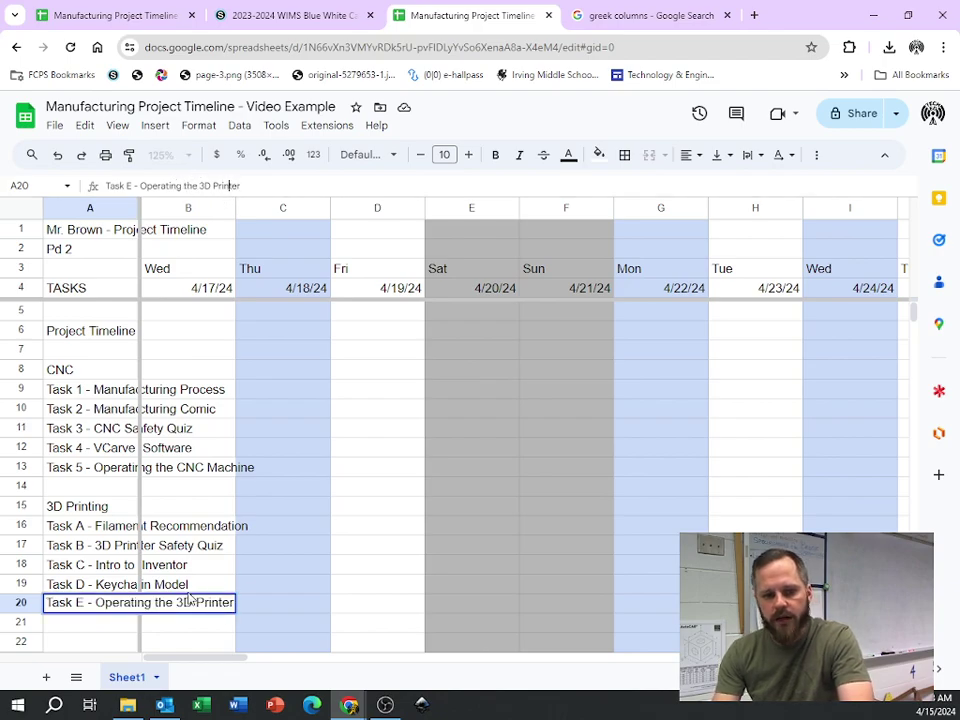
pyautogui.click(88, 409)
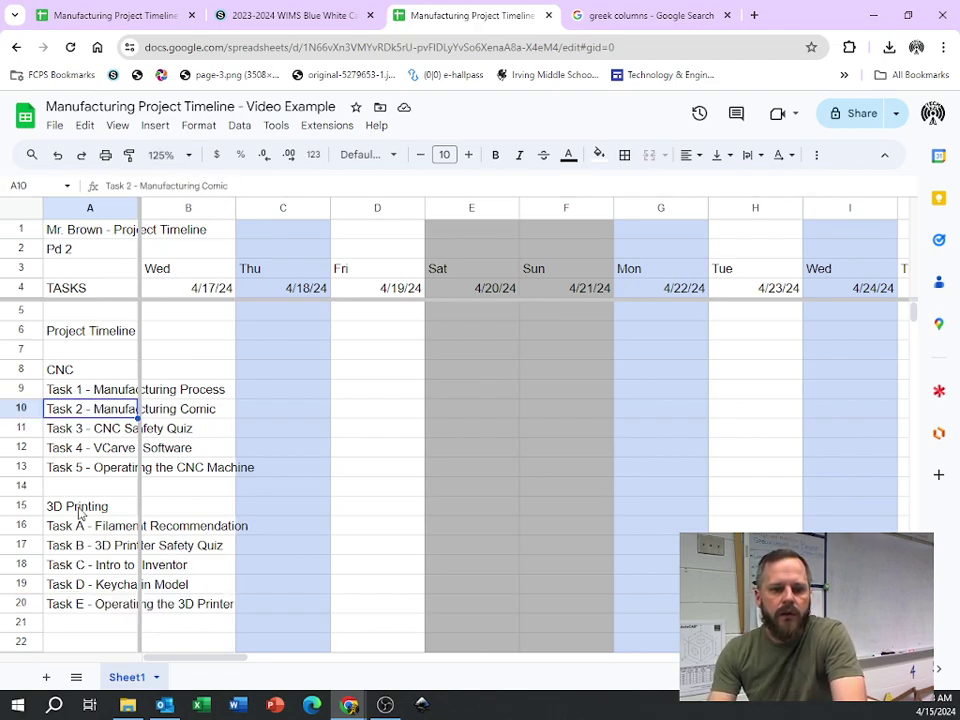
# Step: Bold the 3D Printing and CNC headings together, then bold the TASKS header
pyautogui.click(80, 512)
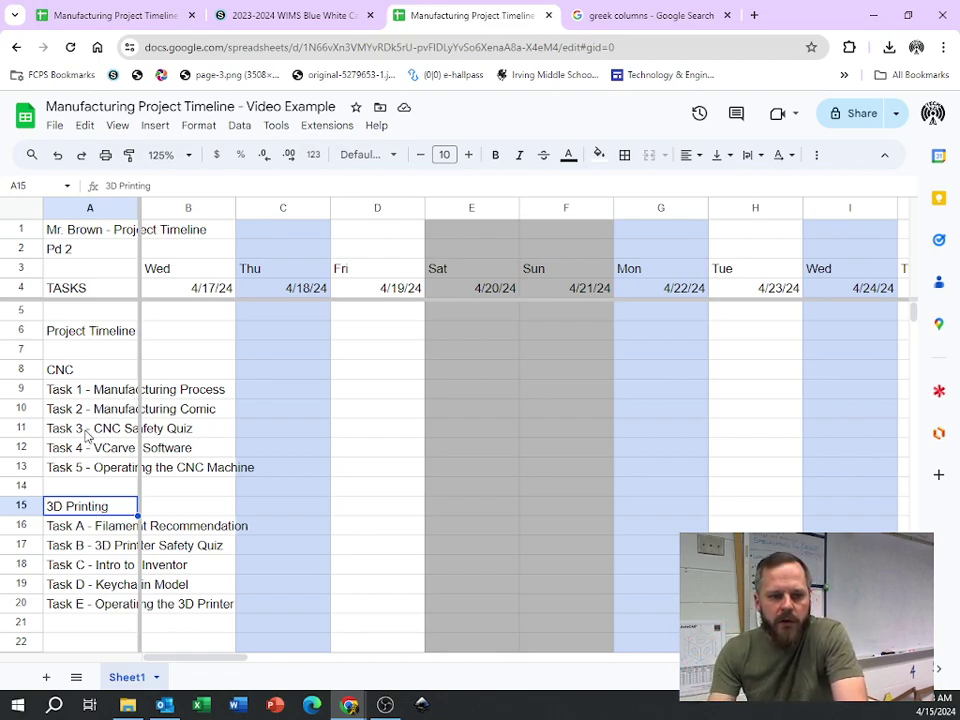
pyautogui.click(70, 372)
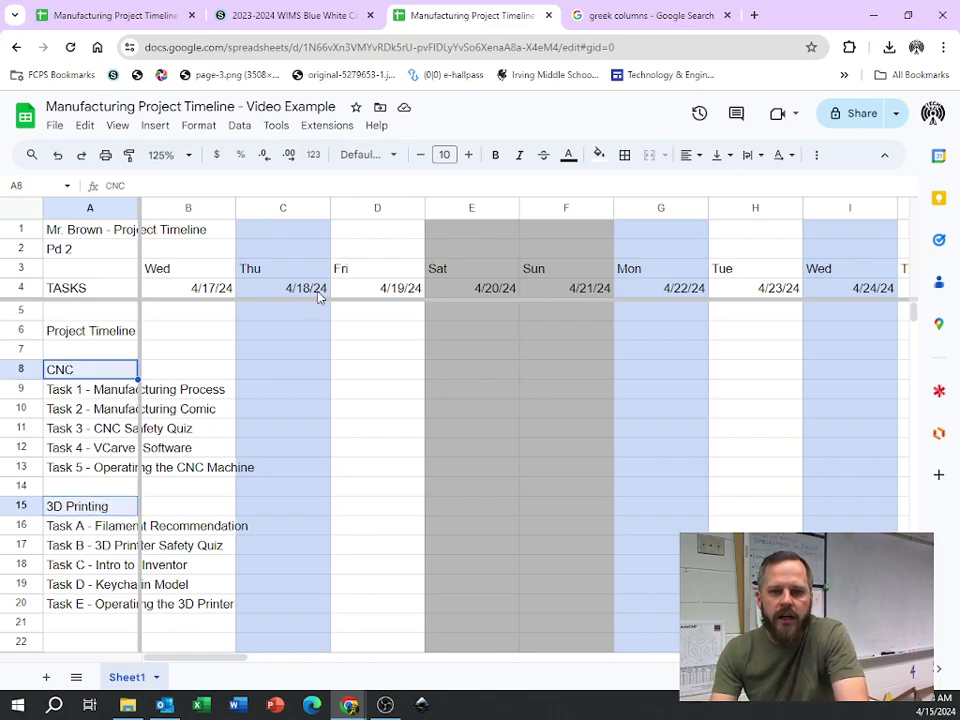
pyautogui.click(495, 156)
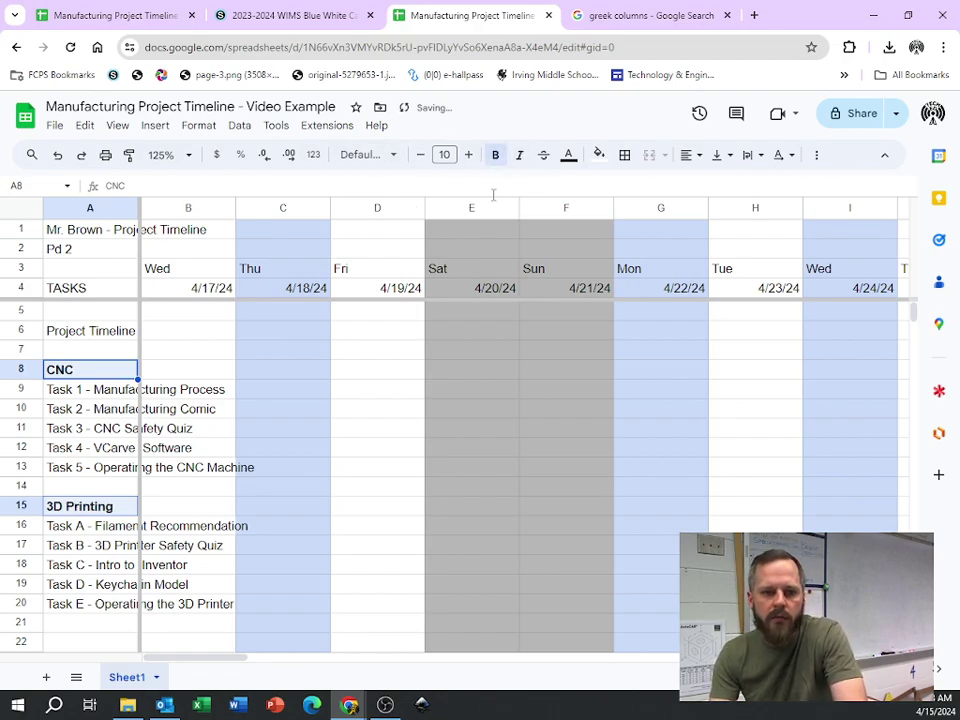
pyautogui.click(77, 287)
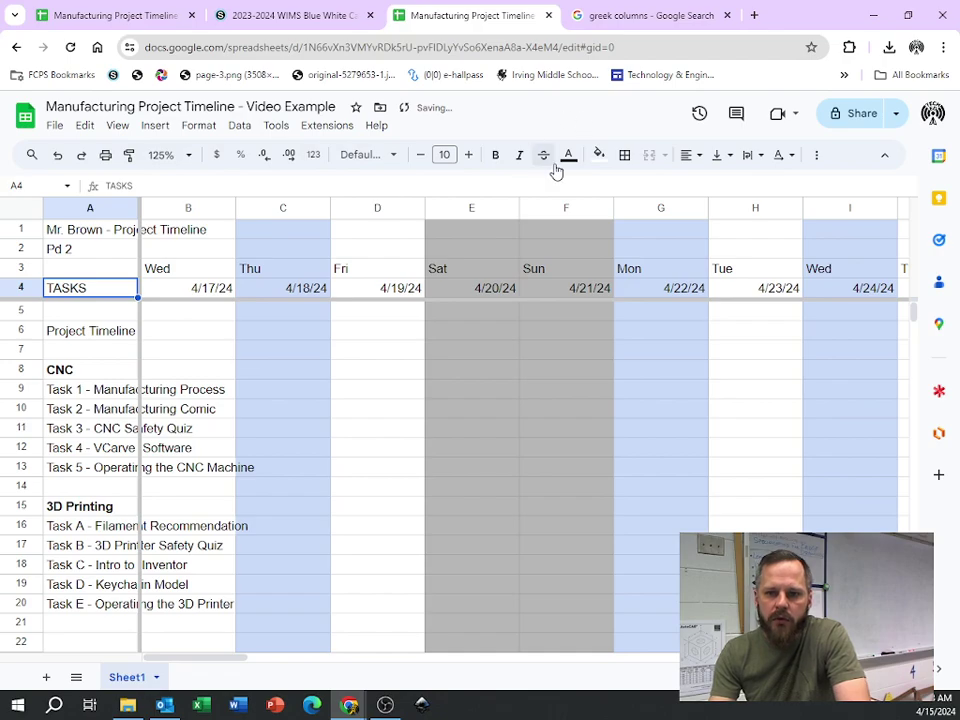
pyautogui.click(496, 156)
# Step: Select the Project Timeline title, the CNC heading and the five CNC task names
pyautogui.click(470, 447)
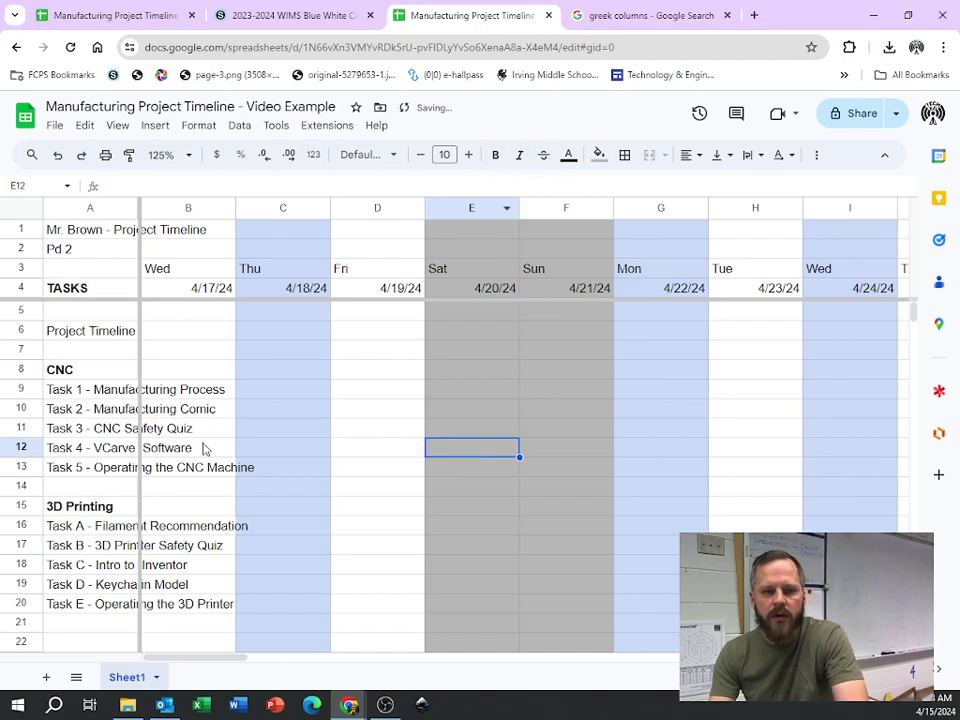
pyautogui.click(103, 332)
pyautogui.click(70, 375)
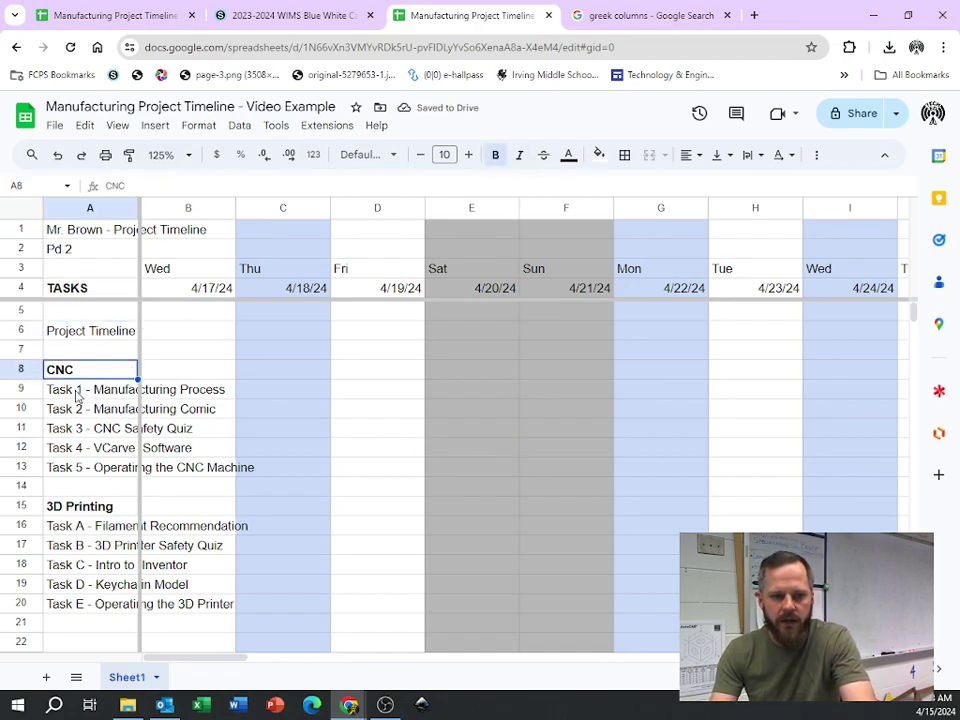
pyautogui.moveTo(77, 395); pyautogui.dragTo(77, 467)
pyautogui.press('Right')
pyautogui.press('Right')
pyautogui.press('Right')
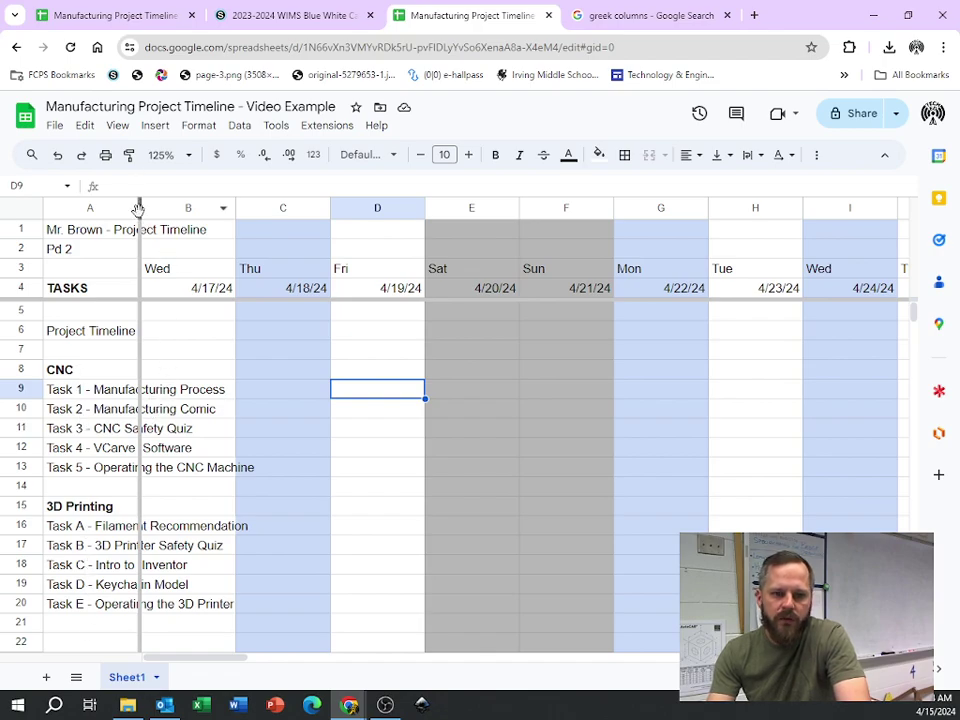
# Step: Auto-fit column A to its longest task name, replacing a manual widening
pyautogui.moveTo(138, 207); pyautogui.dragTo(266, 207)
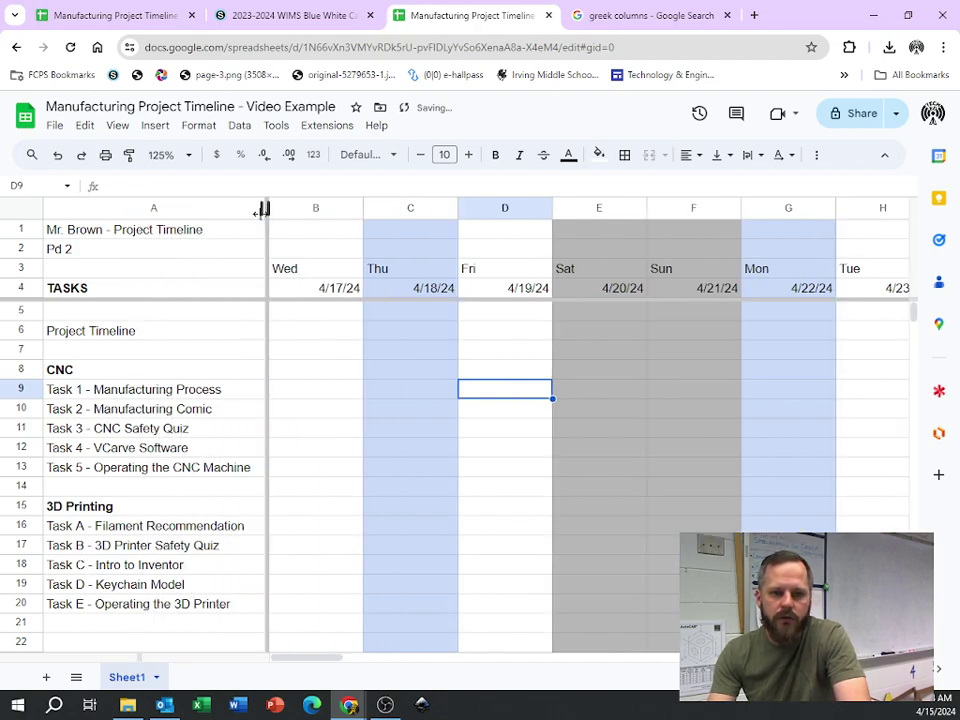
pyautogui.hotkey('ctrl', 'z')
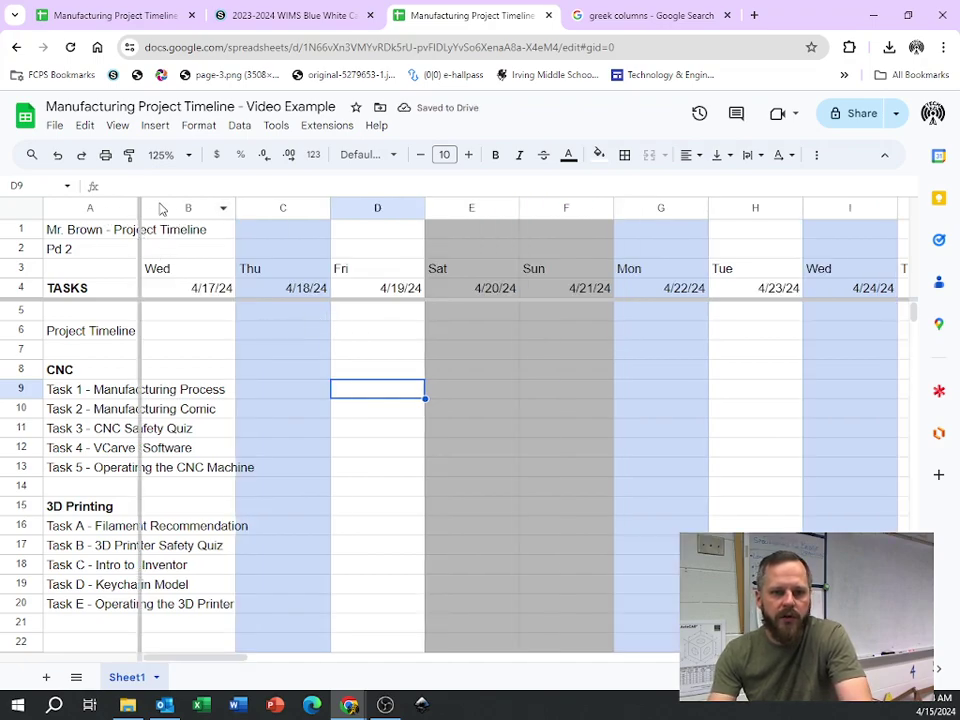
pyautogui.doubleClick(136, 207)
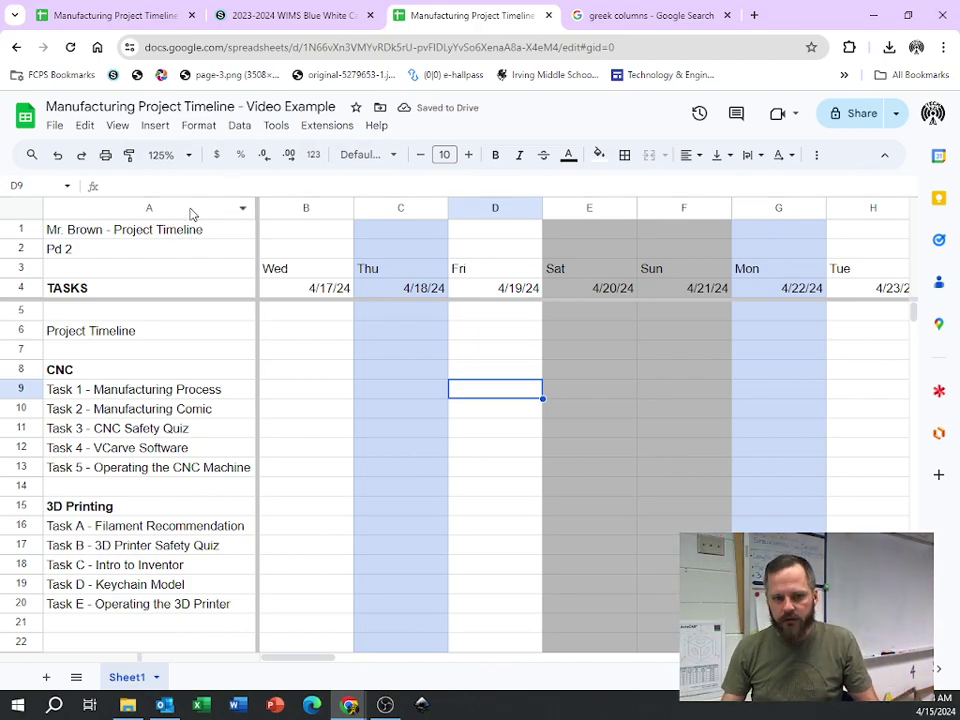
# Step: Test auto-fit with long 'ddd…' text in the CNC Machine task, then undo both changes
pyautogui.click(231, 468)
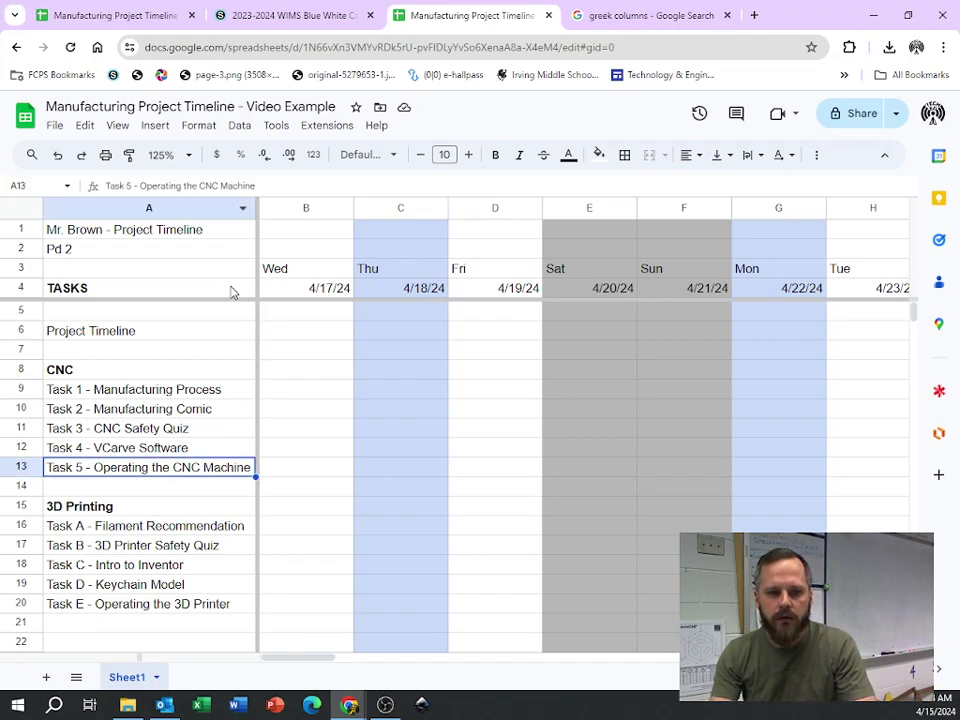
pyautogui.click(281, 186)
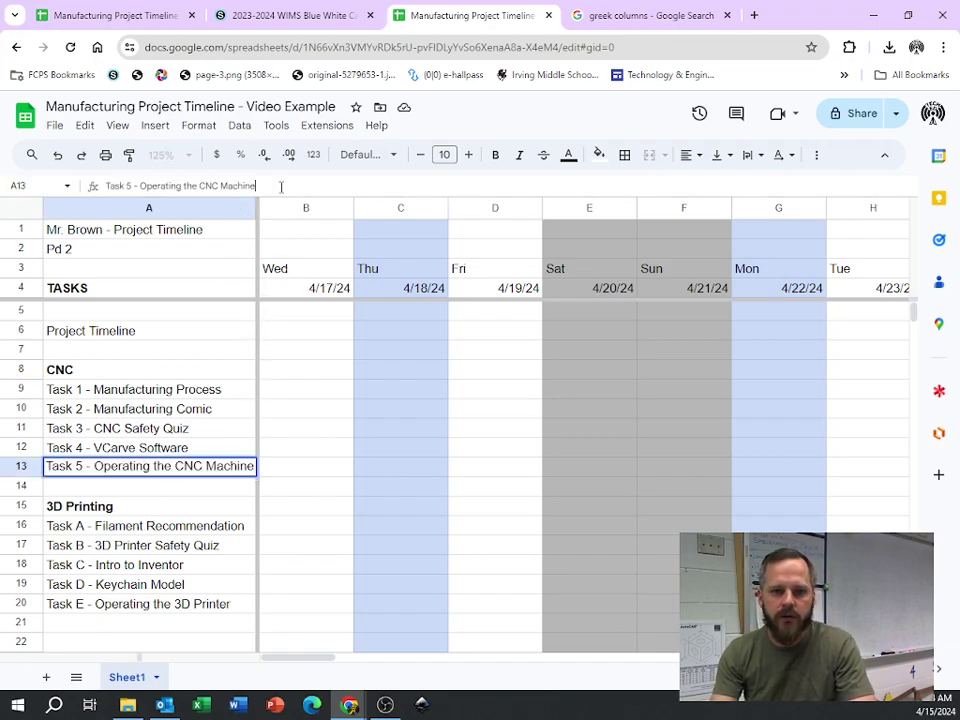
pyautogui.write('ddddddddddddddddddddddddddddddddddddddddddddddddddddddddddddddd')
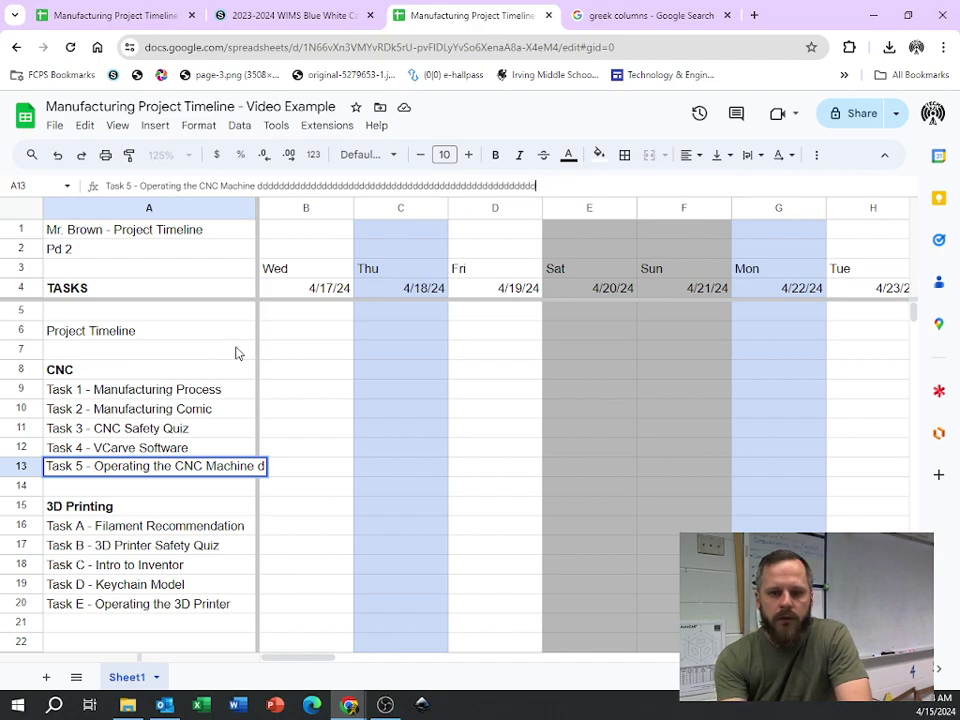
pyautogui.press('Return')
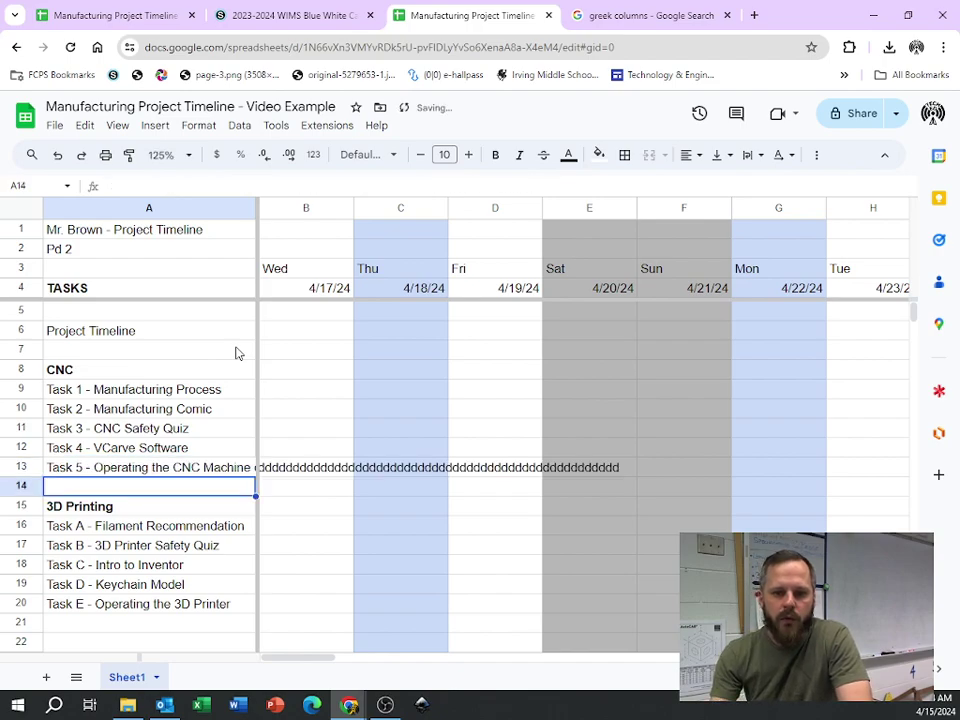
pyautogui.doubleClick(256, 208)
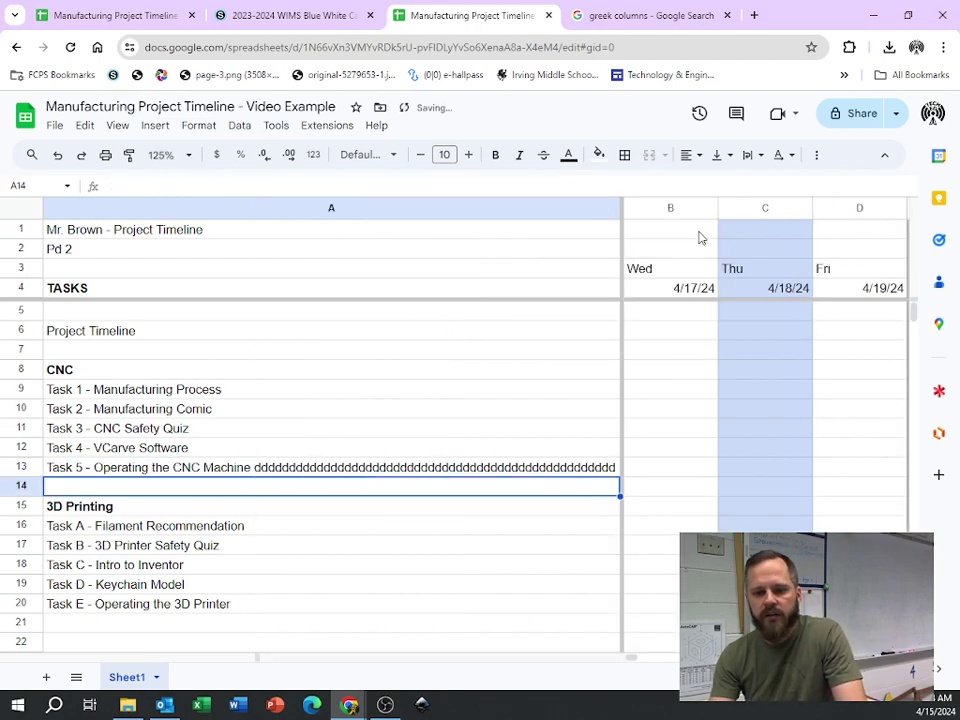
pyautogui.hotkey('ctrl', 'z')
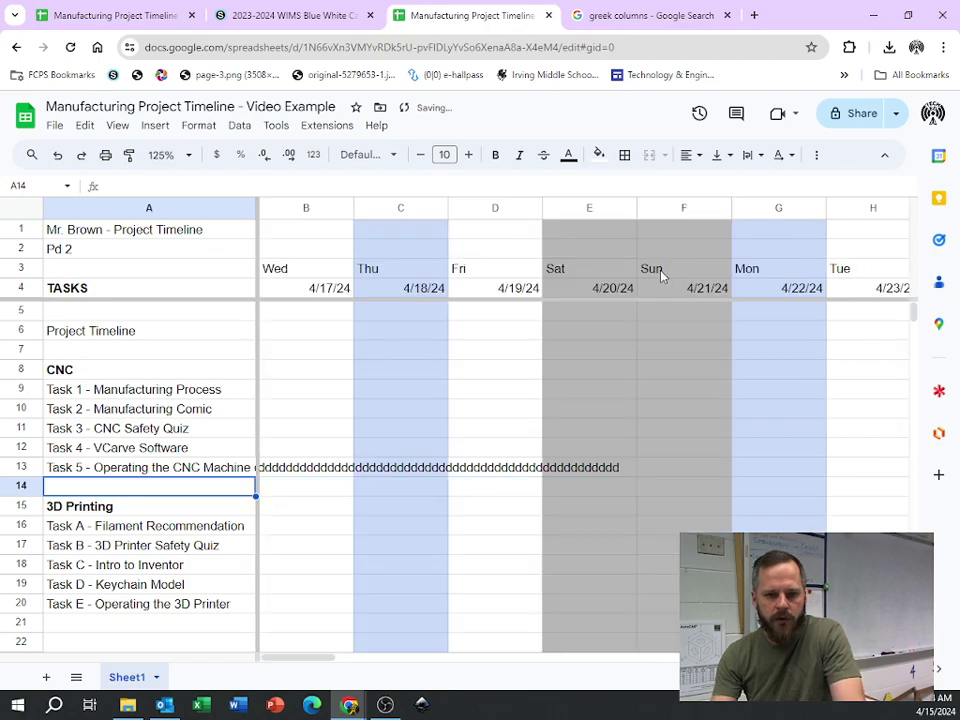
pyautogui.hotkey('ctrl', 'z')
pyautogui.click(315, 486)
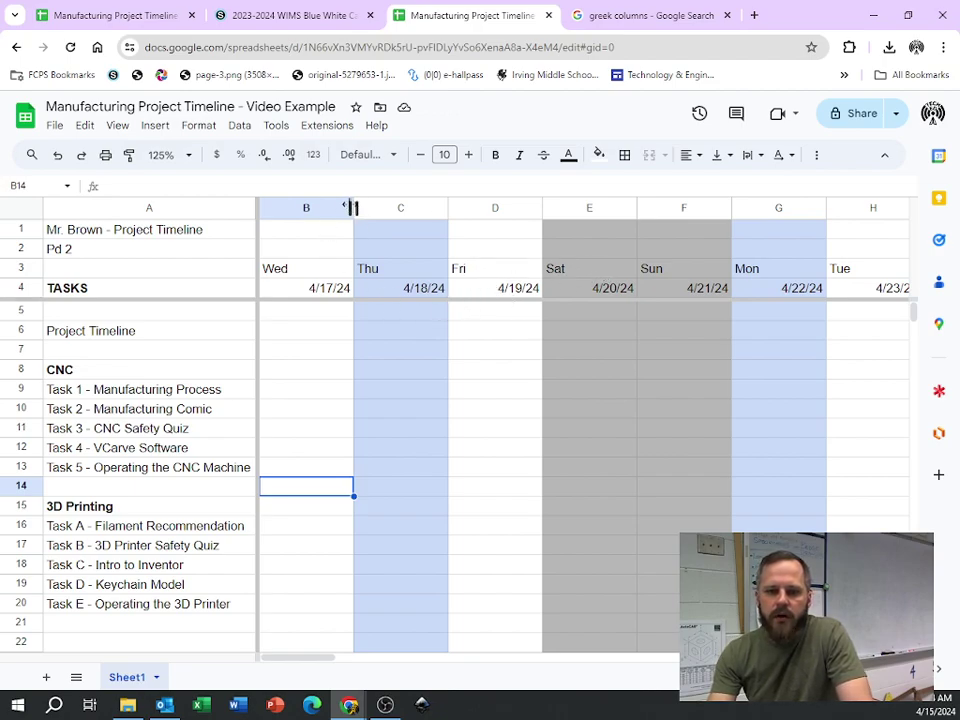
# Step: Narrow the 4/17–4/19 columns, then set every column to one uniform narrow width
pyautogui.moveTo(352, 207); pyautogui.dragTo(308, 207)
pyautogui.moveTo(401, 208); pyautogui.dragTo(356, 208)
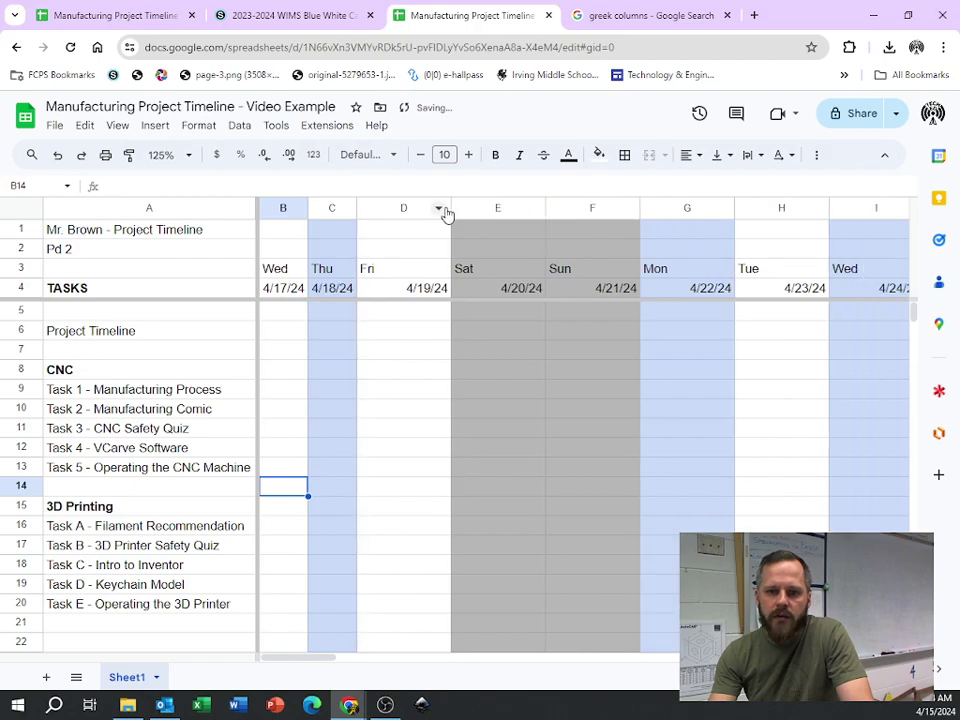
pyautogui.moveTo(450, 207); pyautogui.dragTo(405, 207)
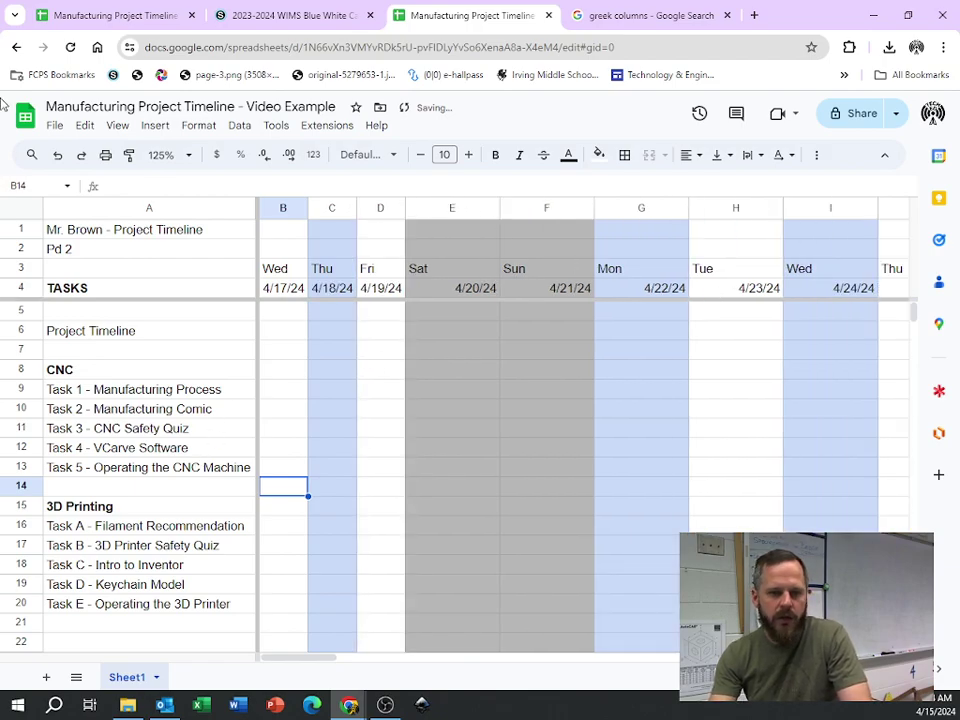
pyautogui.click(22, 209)
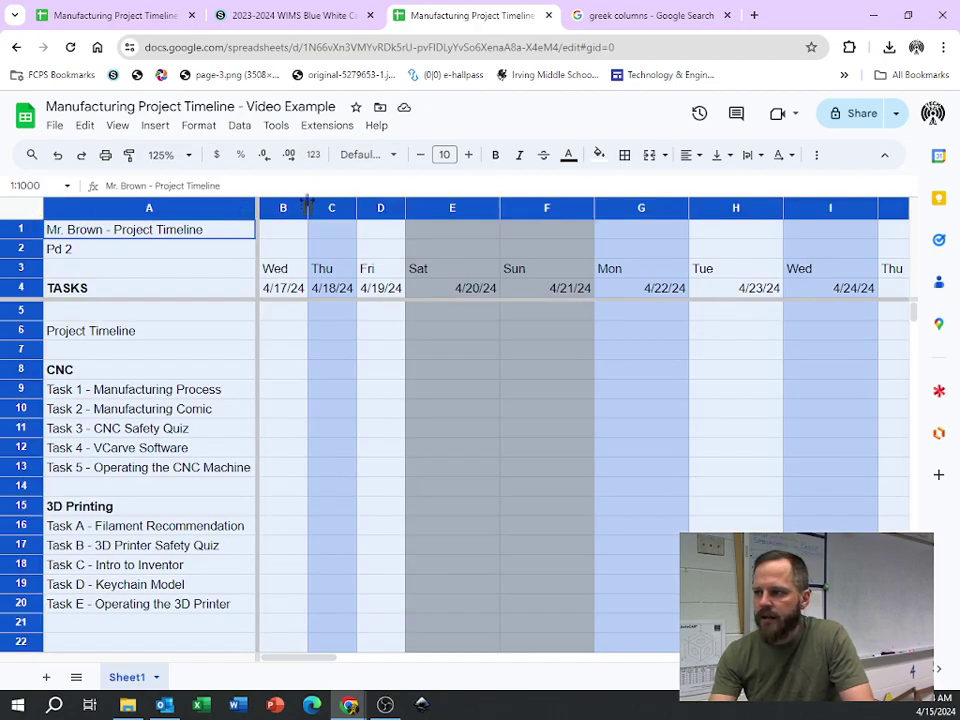
pyautogui.moveTo(308, 207); pyautogui.dragTo(306, 206)
pyautogui.click(398, 389)
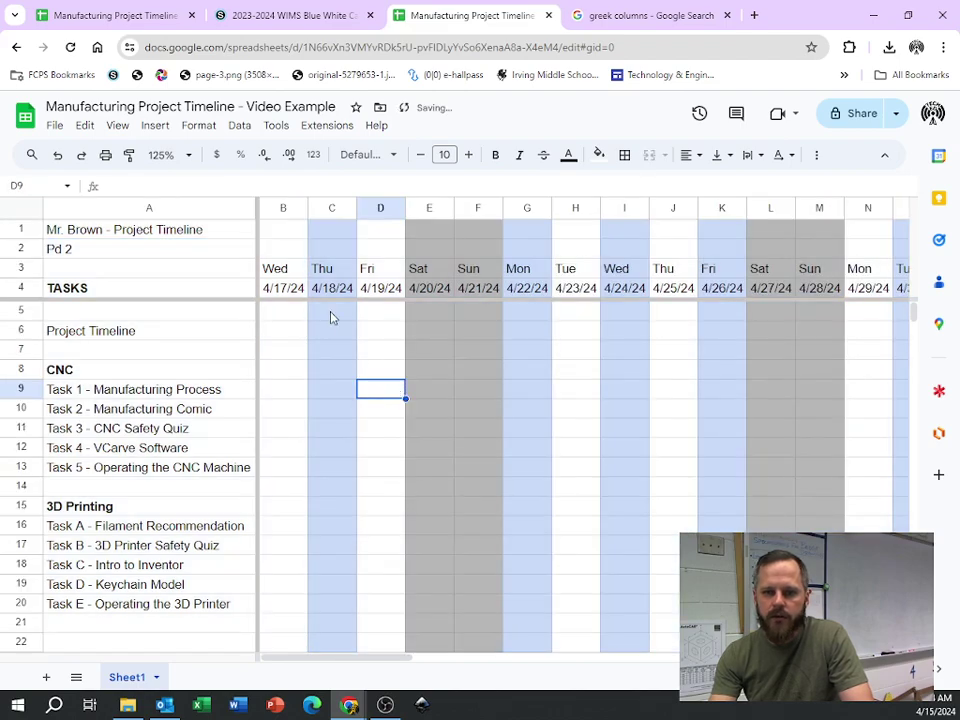
pyautogui.hscroll(6, 418, 358)
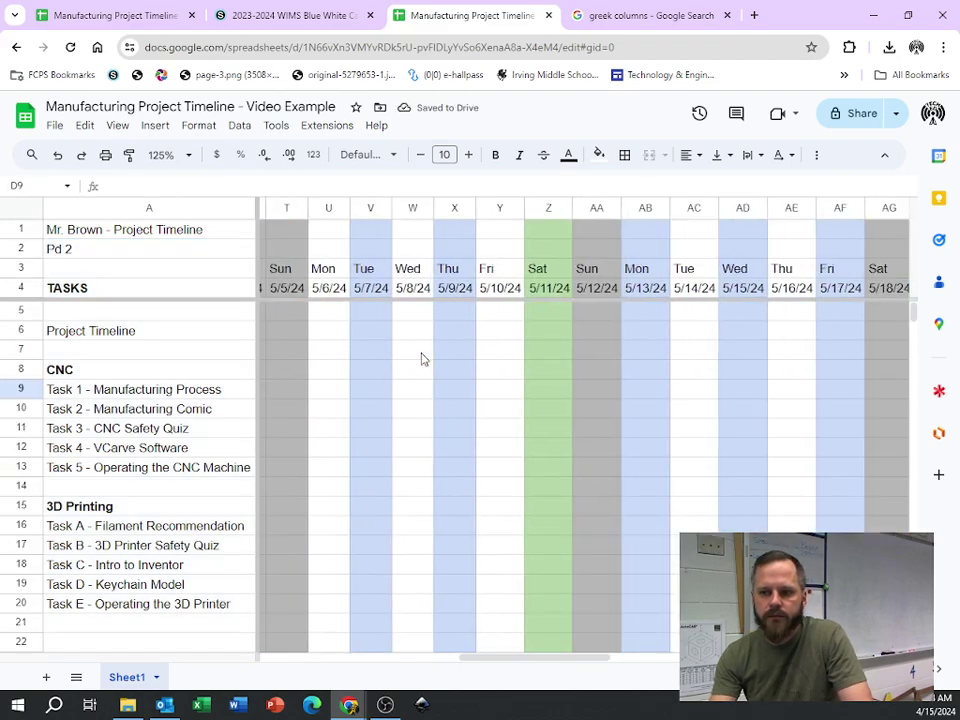
pyautogui.hscroll(-6, 401, 349)
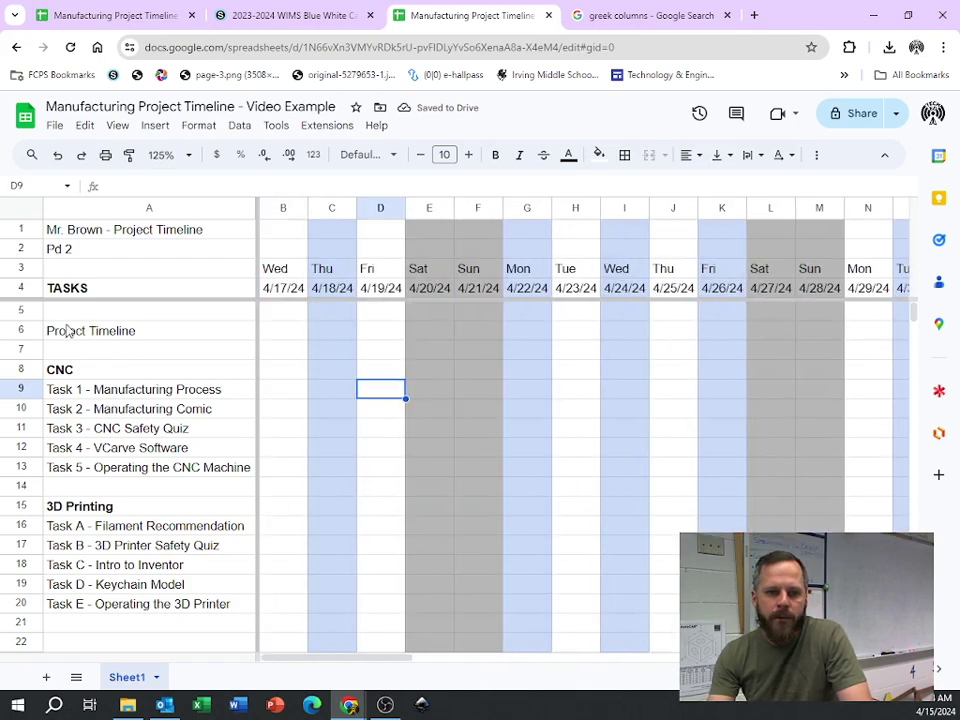
# Step: Make every row taller across the sheet, then undo the row height change
pyautogui.click(28, 216)
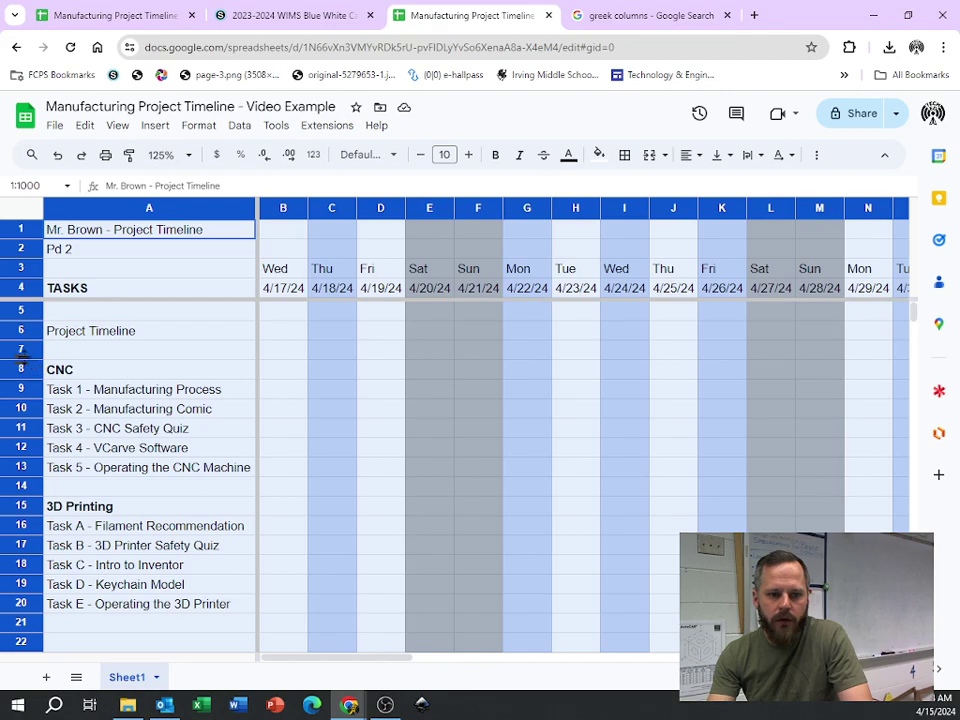
pyautogui.moveTo(22, 358); pyautogui.dragTo(20, 374)
pyautogui.scroll(-3, 231, 446)
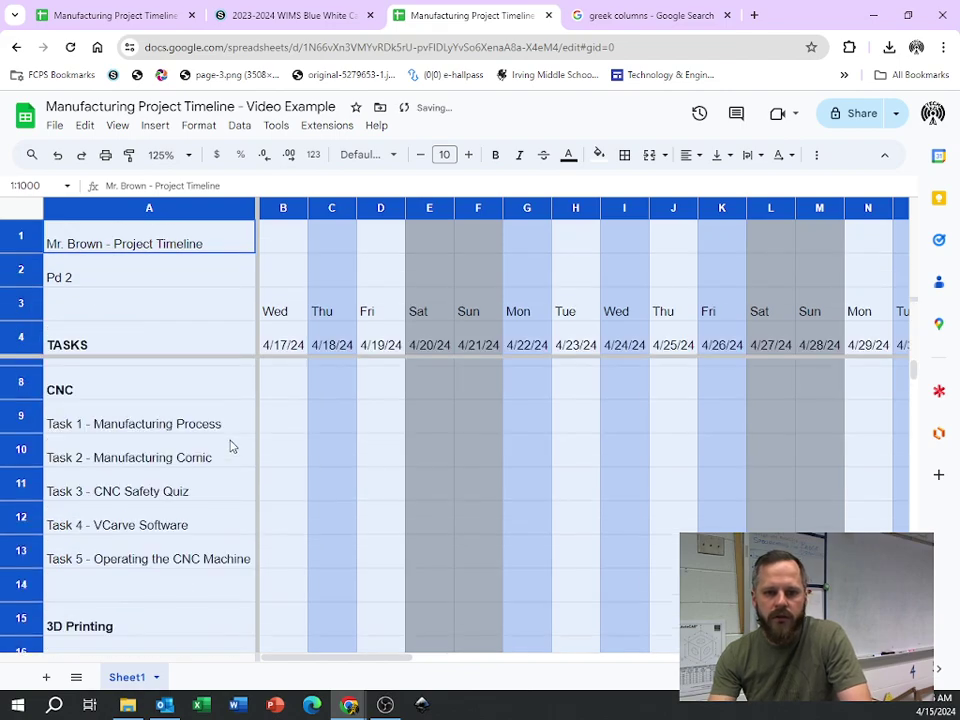
pyautogui.click(446, 486)
pyautogui.hotkey('ctrl', 'z')
pyautogui.click(379, 437)
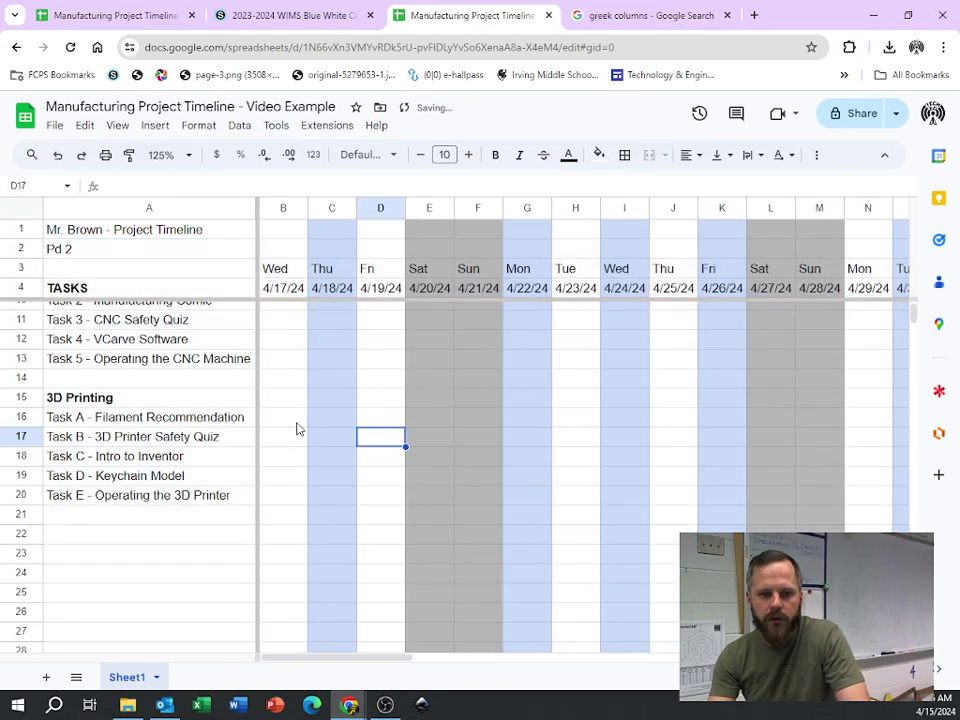
pyautogui.scroll(2, 240, 420)
pyautogui.click(362, 375)
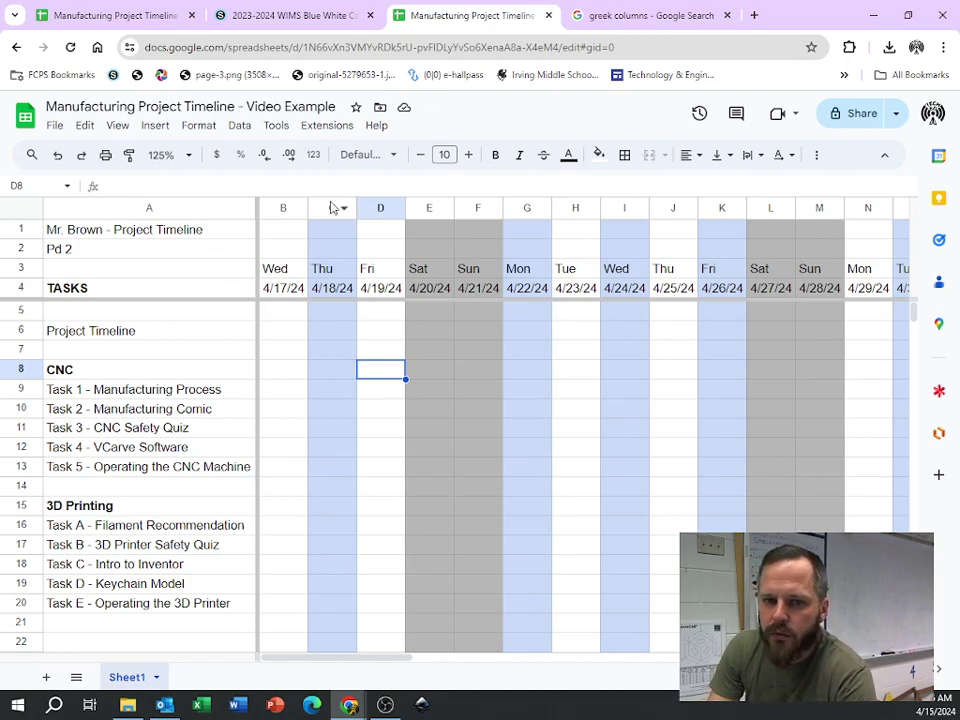
pyautogui.click(281, 209)
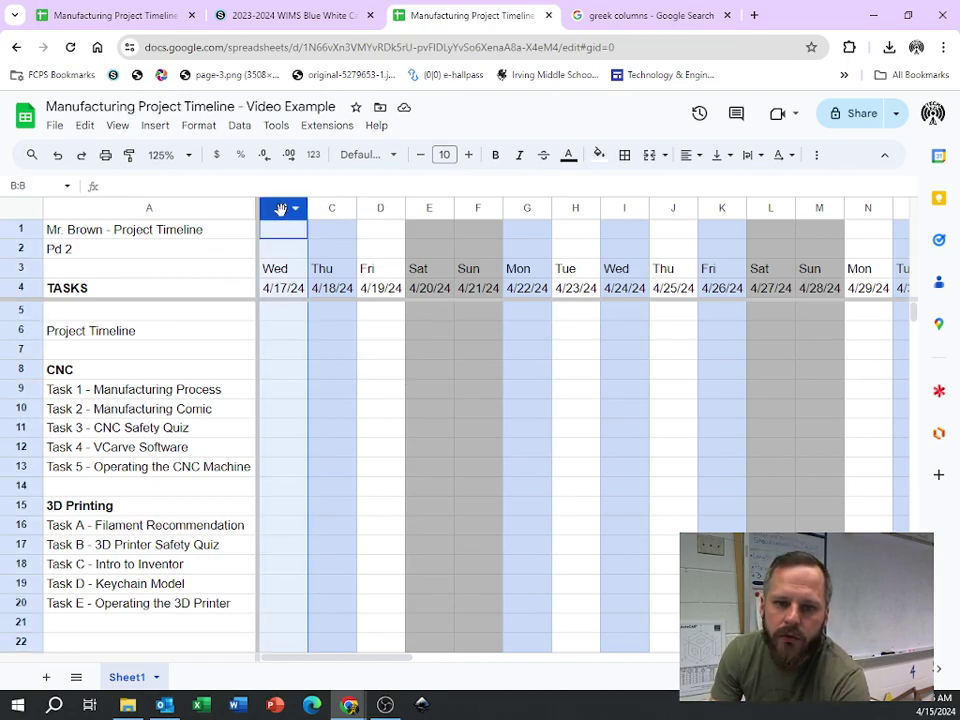
pyautogui.click(338, 349)
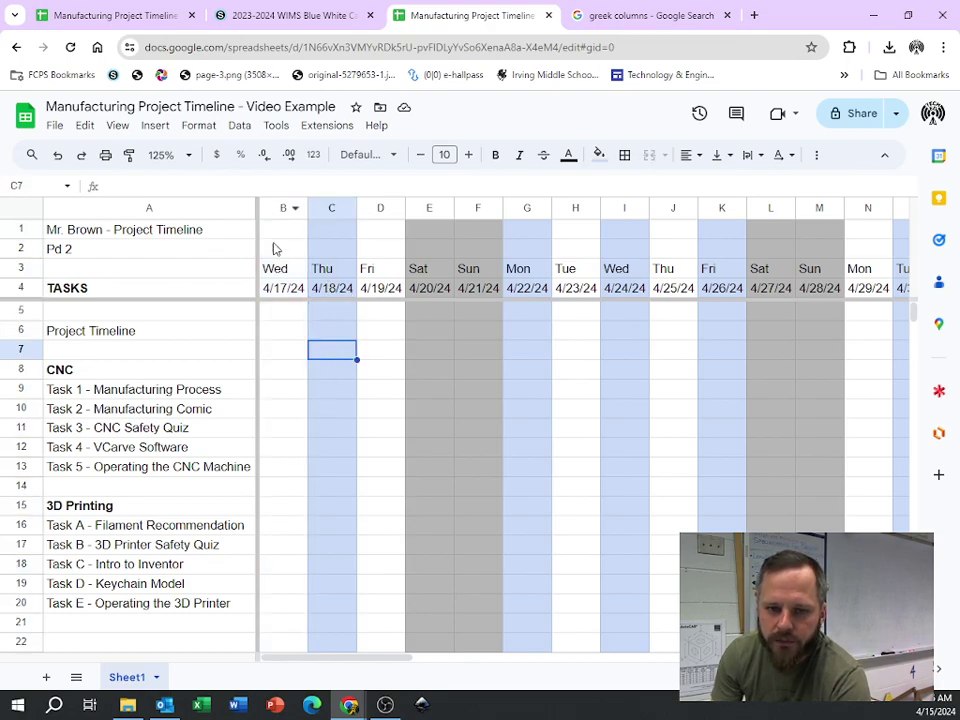
pyautogui.click(279, 208)
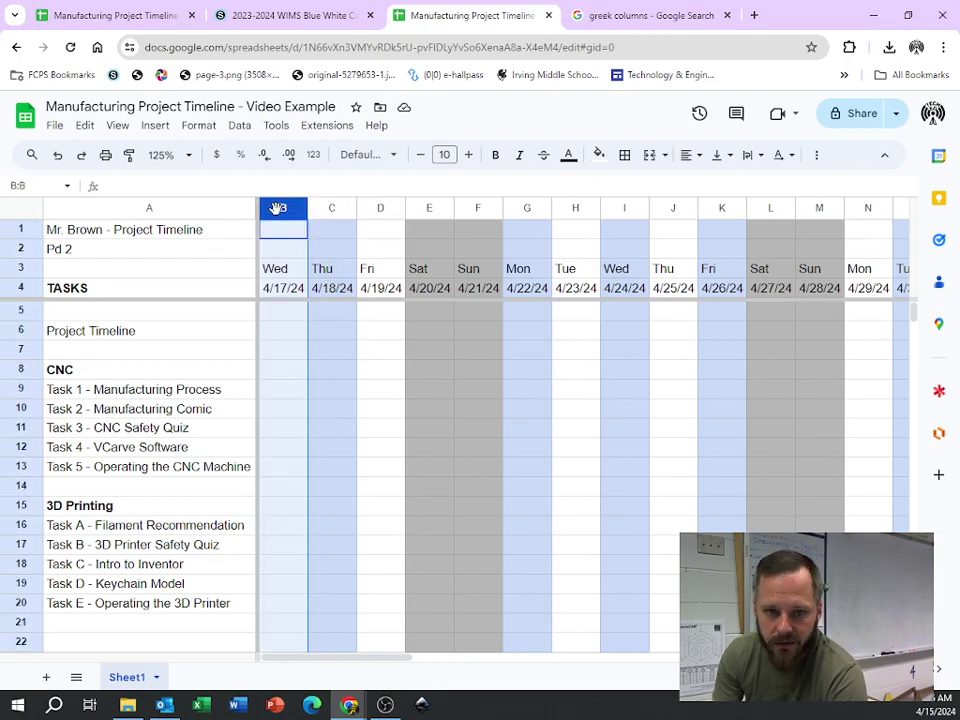
pyautogui.rightClick(277, 208)
pyautogui.click(317, 333)
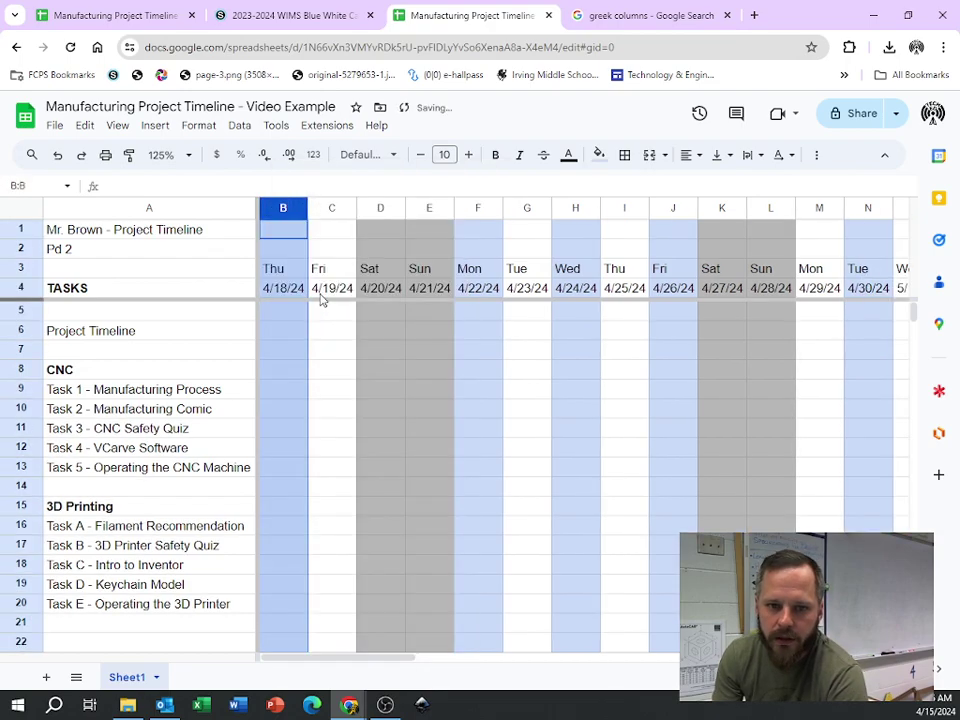
pyautogui.click(329, 208)
pyautogui.rightClick(329, 208)
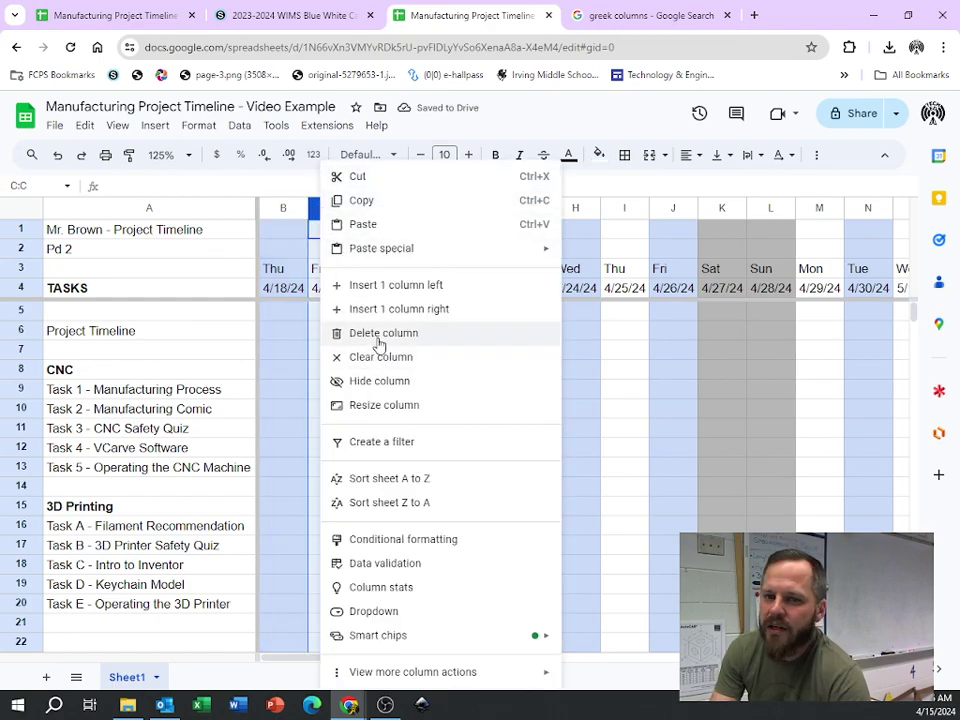
pyautogui.click(378, 333)
pyautogui.click(425, 398)
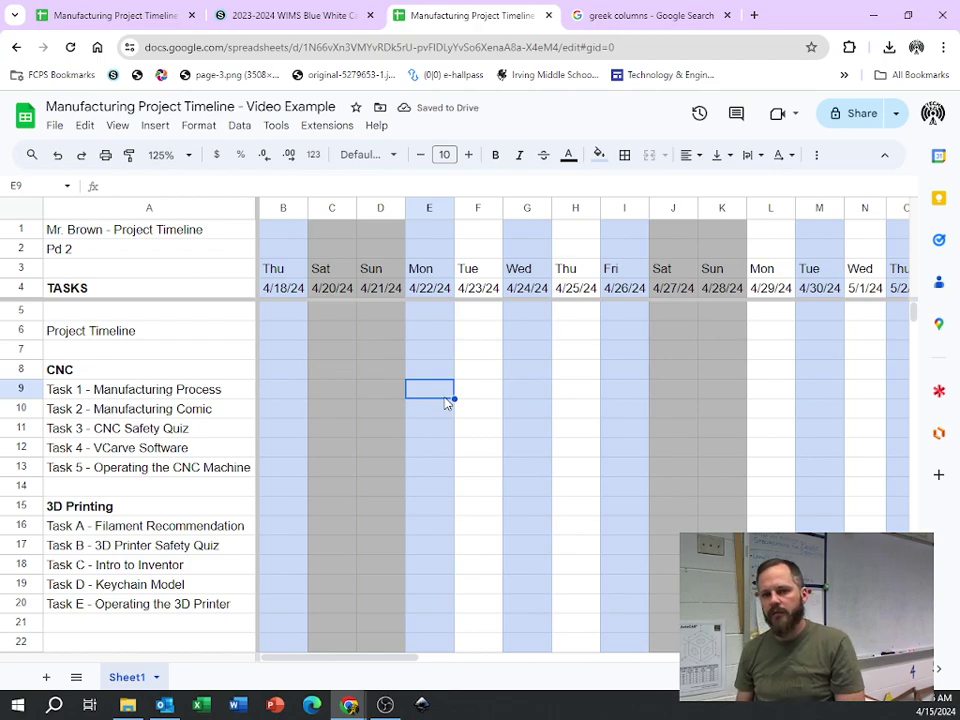
pyautogui.hotkey('ctrl', 'z')
pyautogui.hotkey('ctrl', 'z')
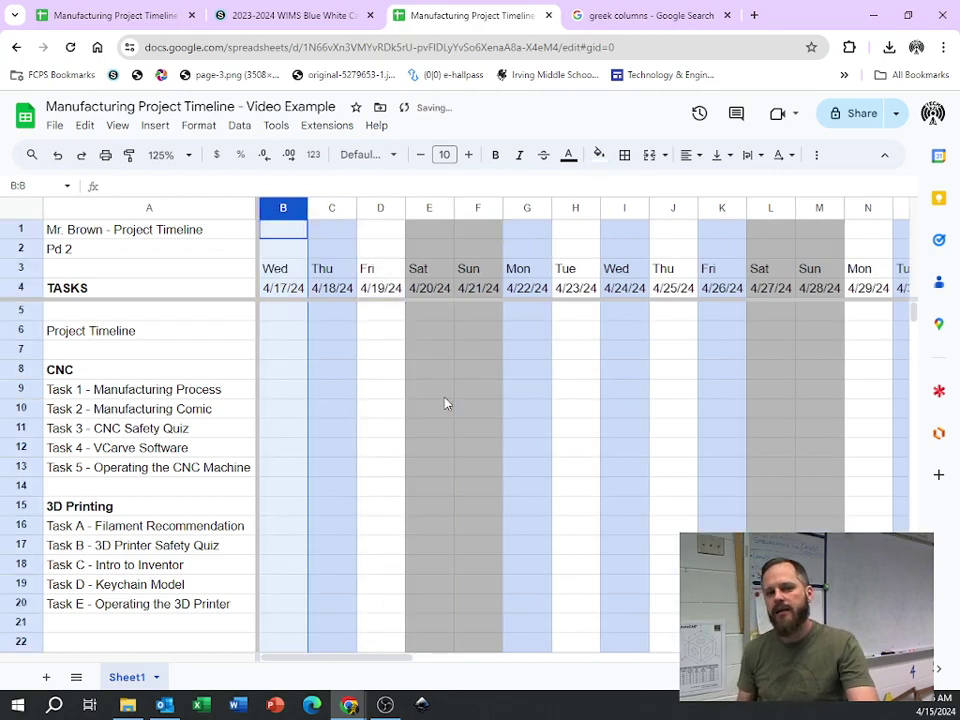
# Step: Select the Wed 4/17, Fri 4/19, Tue 4/23, Thu 4/25 and Mon 4/29 columns together
pyautogui.click(447, 396)
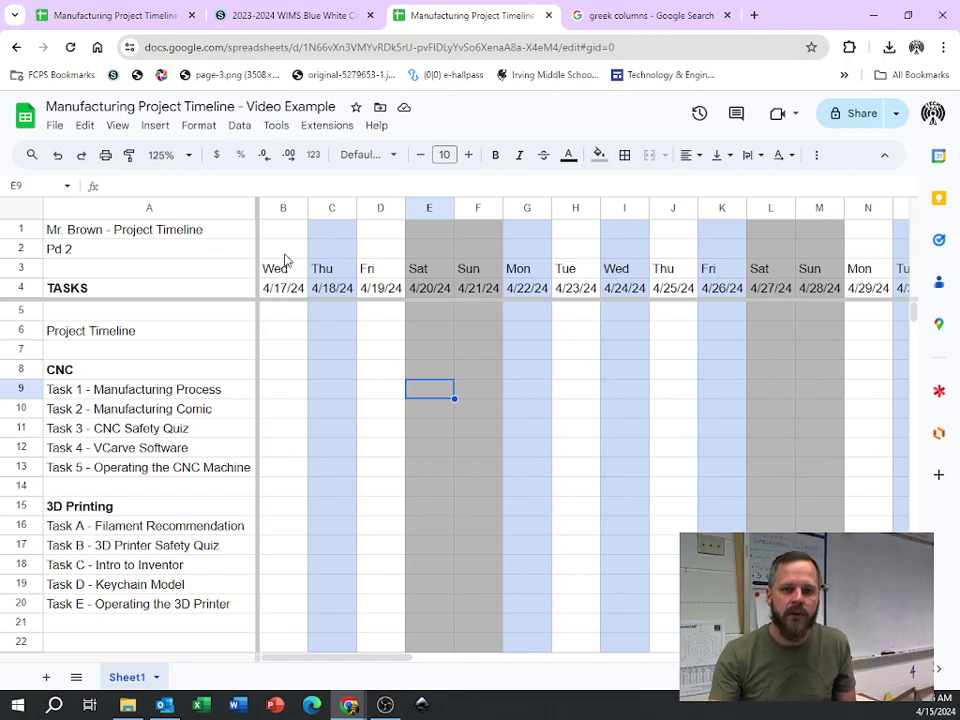
pyautogui.click(282, 207)
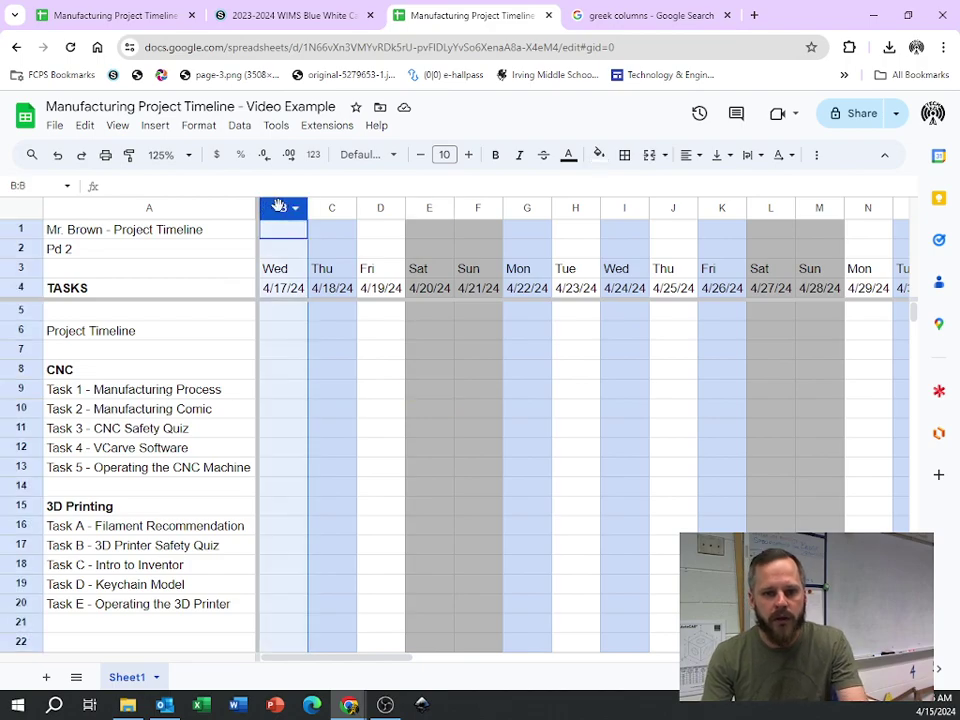
pyautogui.keyDown('ctrl'); pyautogui.click(377, 209); pyautogui.keyUp('ctrl')
pyautogui.keyDown('ctrl'); pyautogui.click(570, 208); pyautogui.keyUp('ctrl')
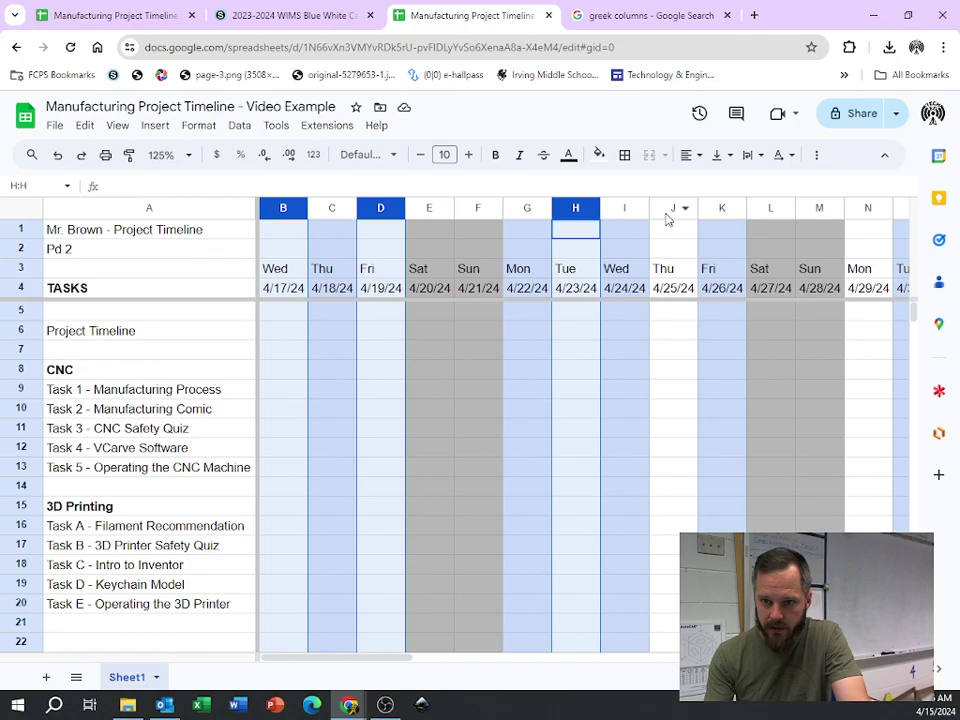
pyautogui.keyDown('ctrl'); pyautogui.click(671, 208); pyautogui.keyUp('ctrl')
pyautogui.keyDown('ctrl'); pyautogui.click(862, 207); pyautogui.keyUp('ctrl')
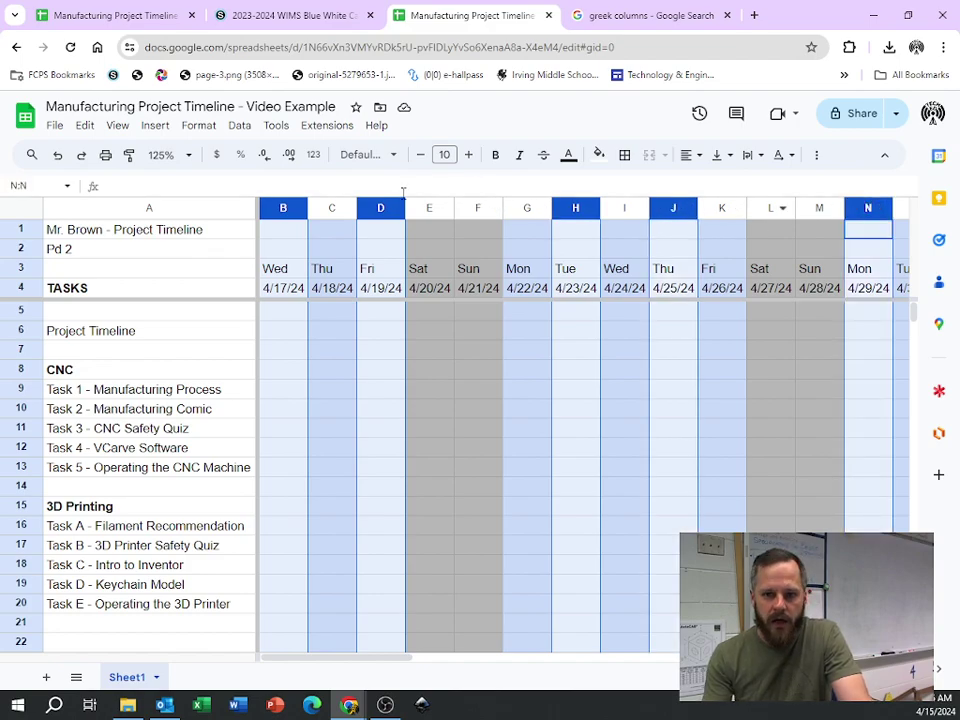
pyautogui.rightClick(377, 209)
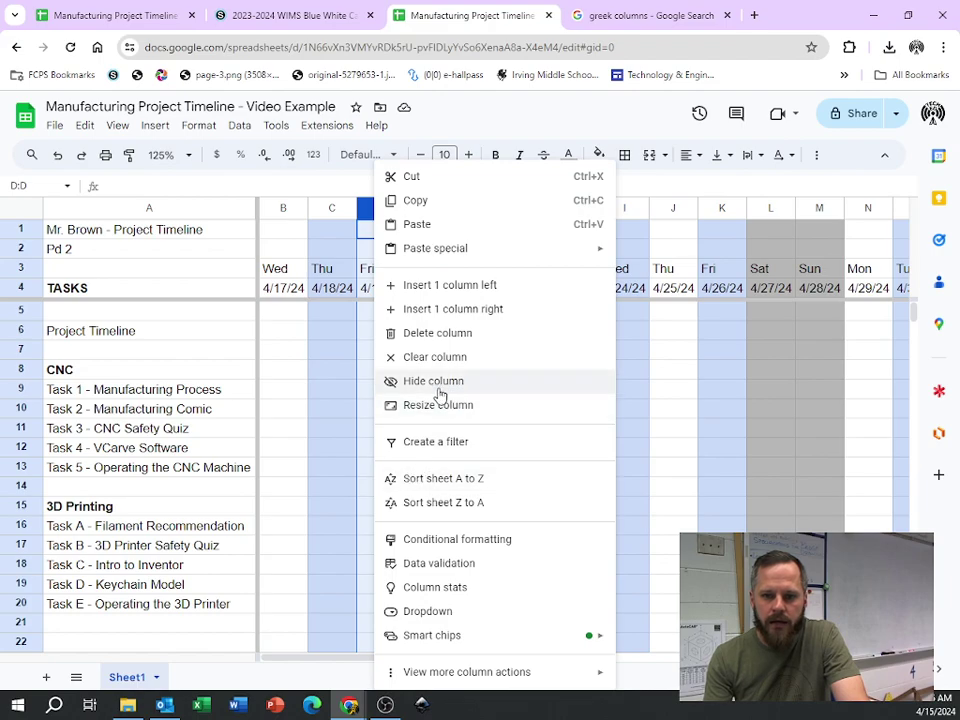
pyautogui.click(377, 221)
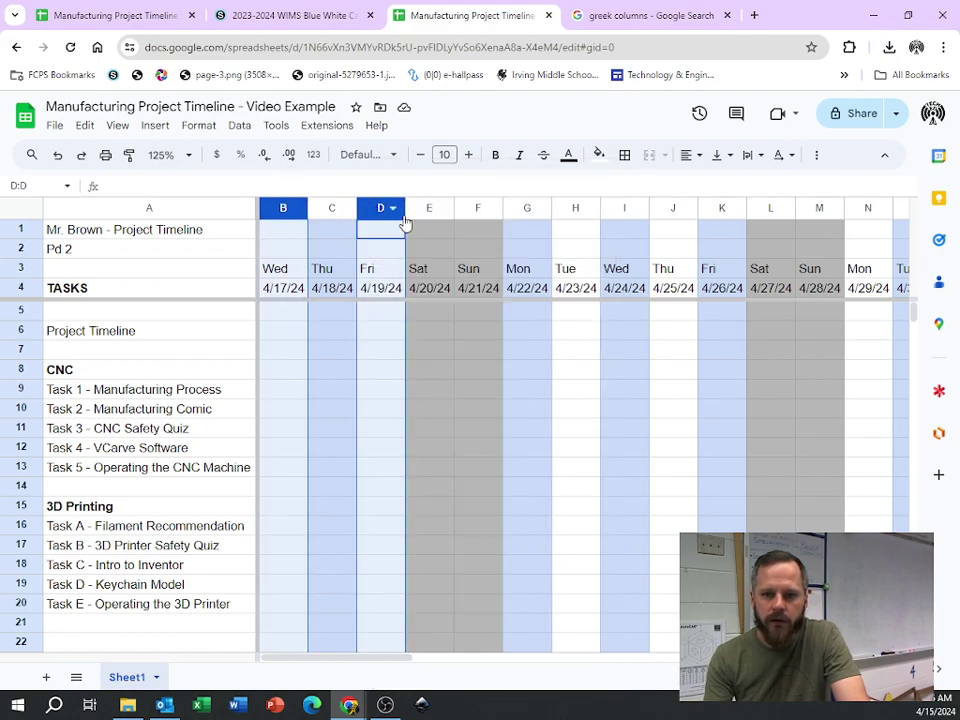
pyautogui.keyDown('ctrl'); pyautogui.click(575, 208); pyautogui.keyUp('ctrl')
pyautogui.keyDown('ctrl'); pyautogui.click(673, 208); pyautogui.keyUp('ctrl')
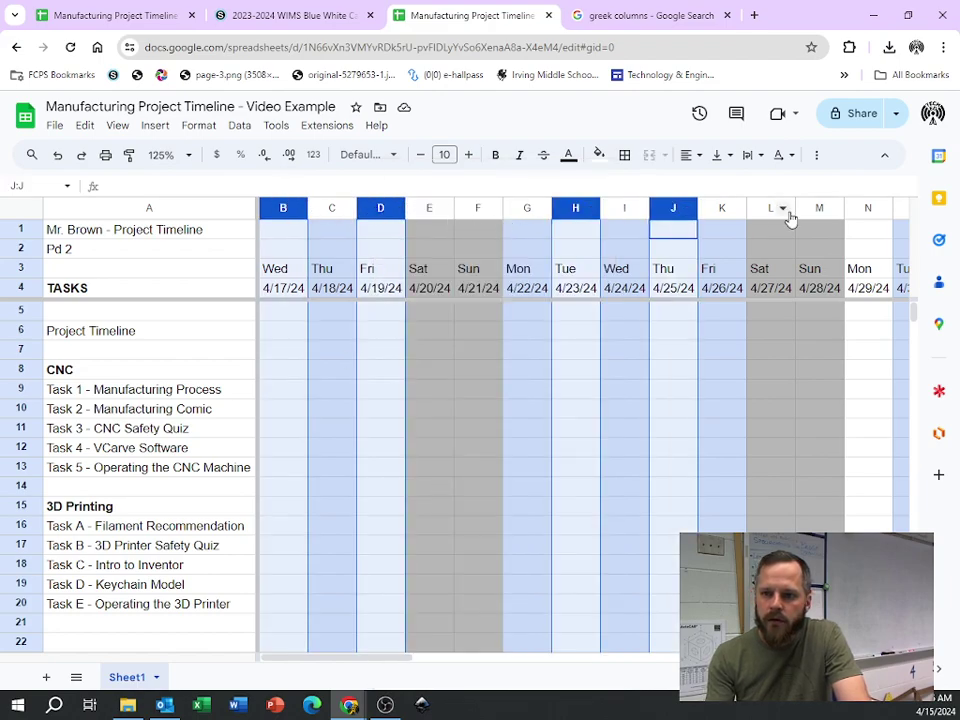
pyautogui.keyDown('ctrl'); pyautogui.click(866, 208); pyautogui.keyUp('ctrl')
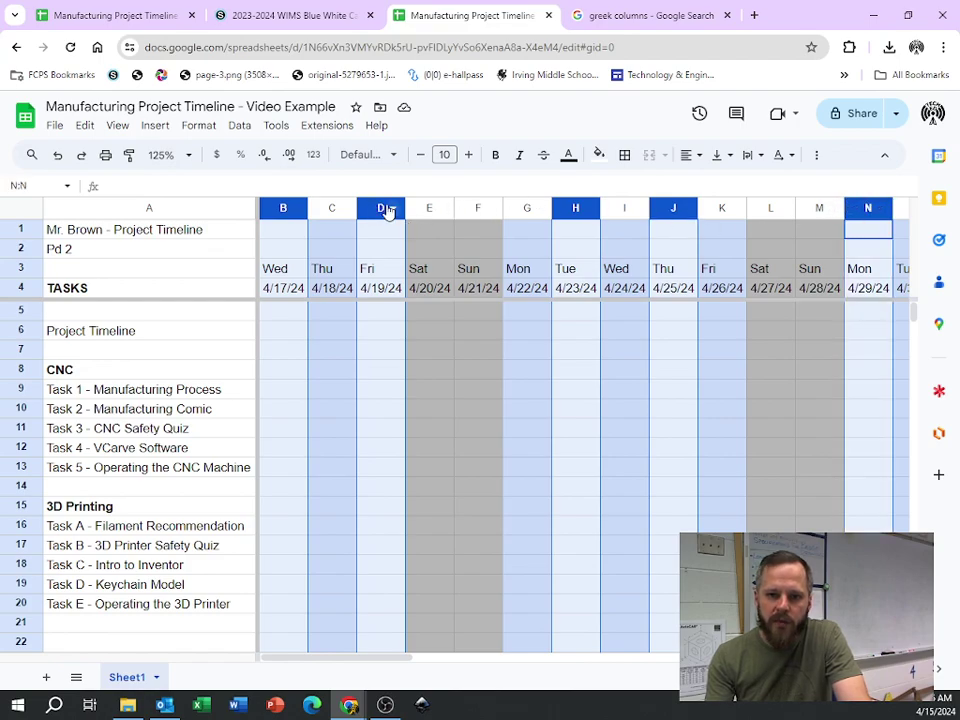
pyautogui.rightClick(375, 215)
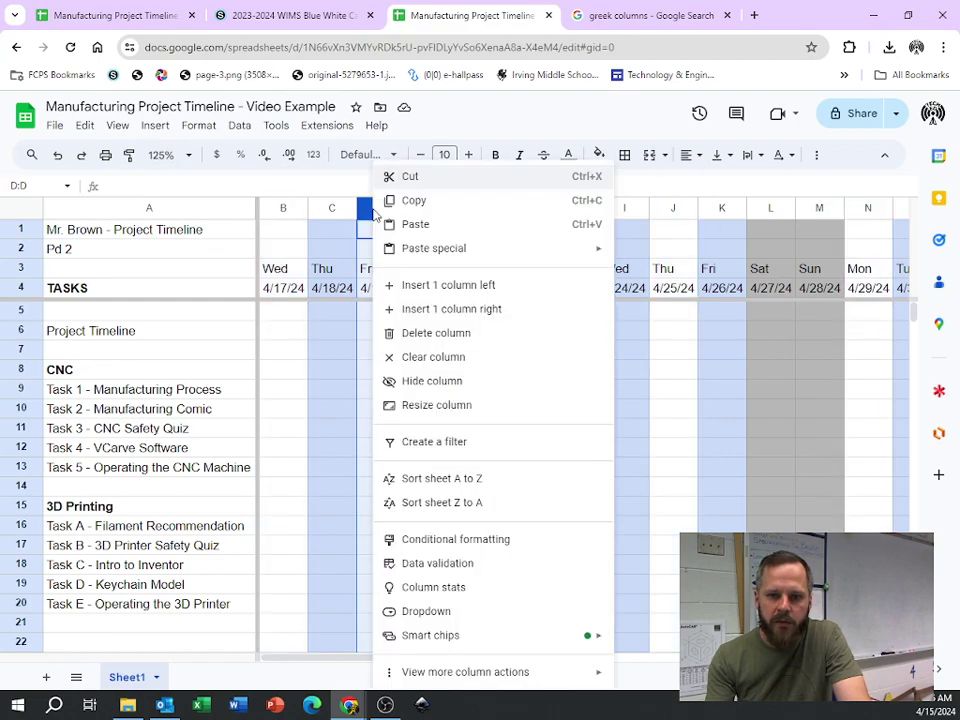
# Step: Hide the Wed 4/17 and Fri 4/19 columns, then select Tue 4/23, Thu 4/25 and Mon 4/29
pyautogui.click(292, 206)
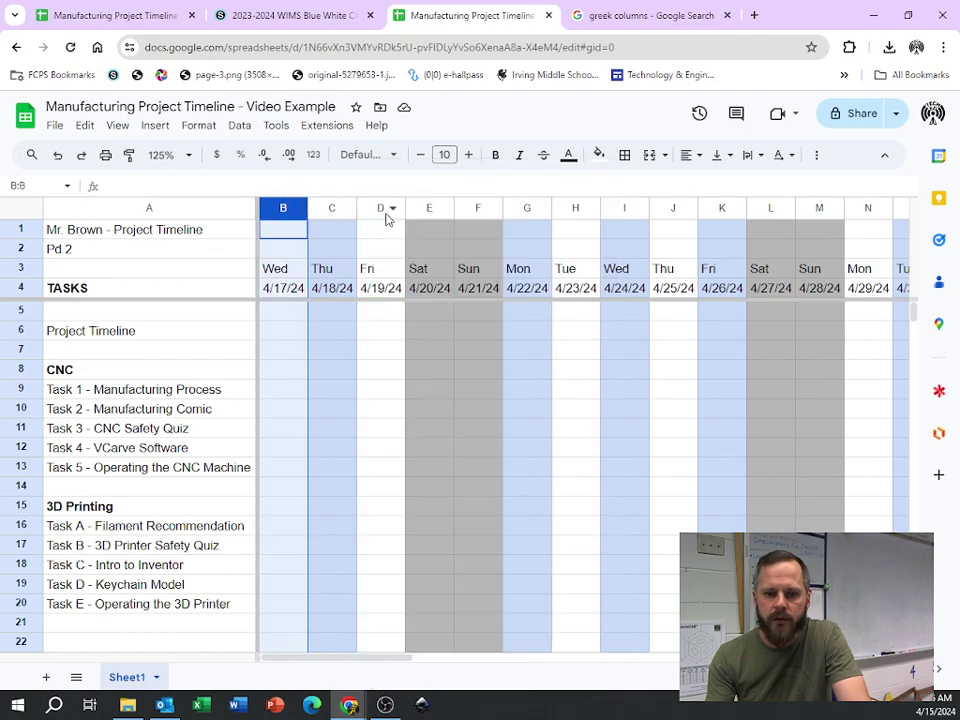
pyautogui.keyDown('ctrl'); pyautogui.click(375, 208); pyautogui.keyUp('ctrl')
pyautogui.rightClick(381, 214)
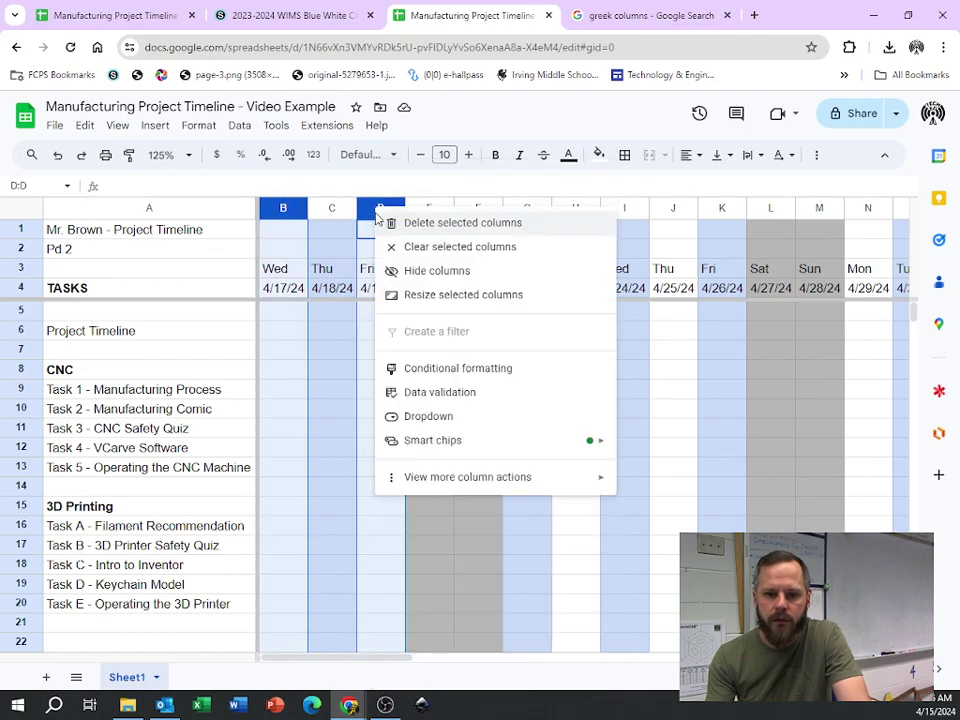
pyautogui.click(428, 271)
pyautogui.click(487, 212)
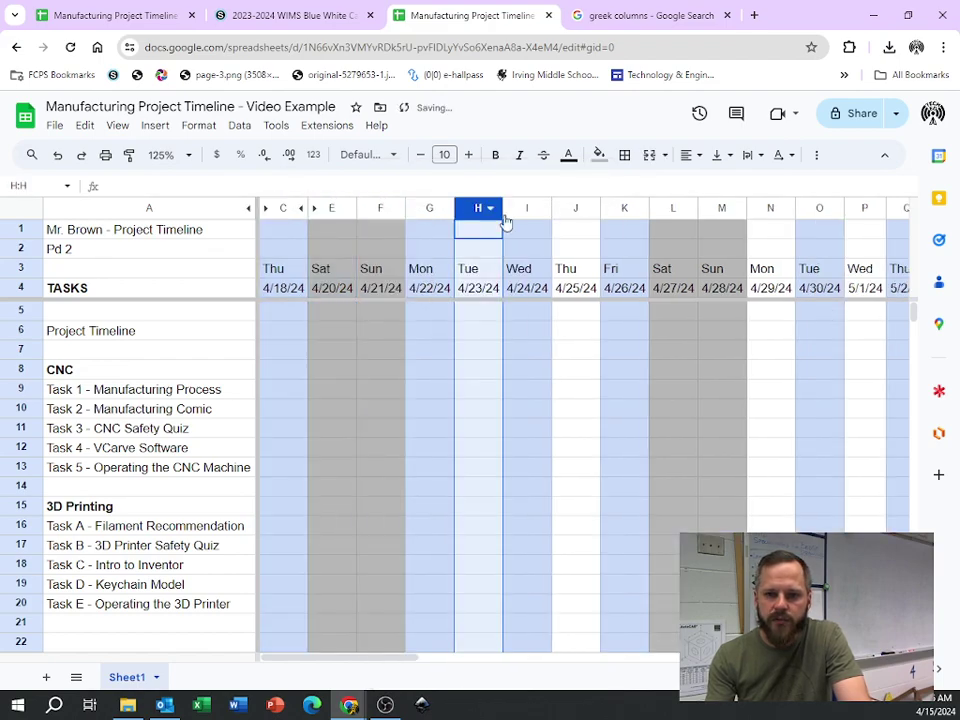
pyautogui.keyDown('ctrl'); pyautogui.click(574, 210); pyautogui.keyUp('ctrl')
pyautogui.keyDown('ctrl'); pyautogui.click(760, 207); pyautogui.keyUp('ctrl')
pyautogui.rightClick(758, 207)
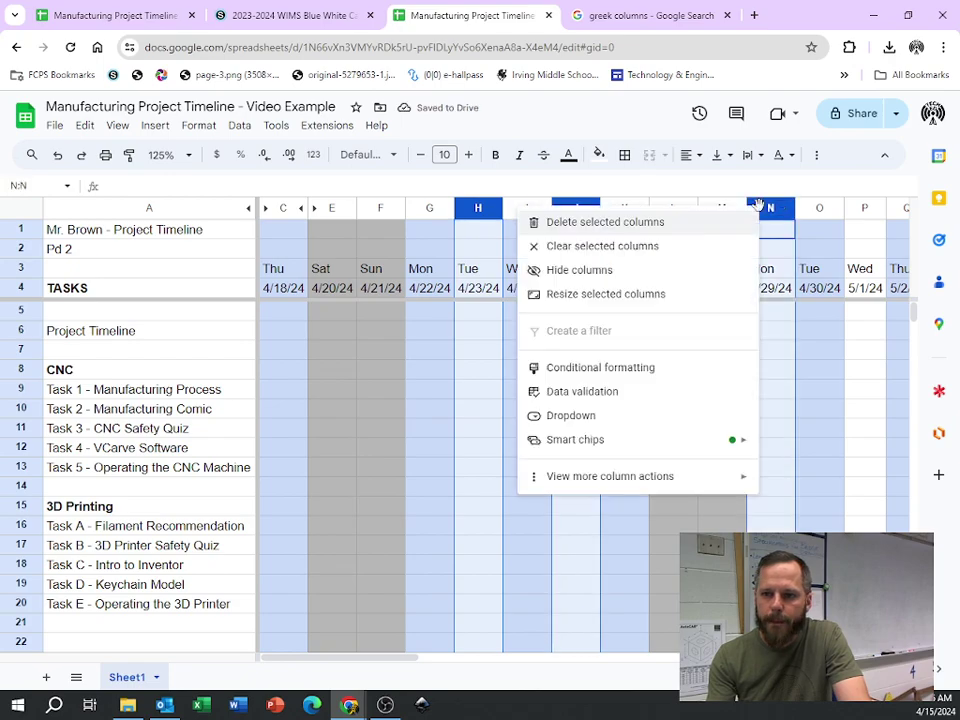
# Step: Hide the Tue 4/23, Thu 4/25 and Mon 4/29 columns, re-hiding column H after revealing it
pyautogui.click(585, 272)
pyautogui.click(480, 436)
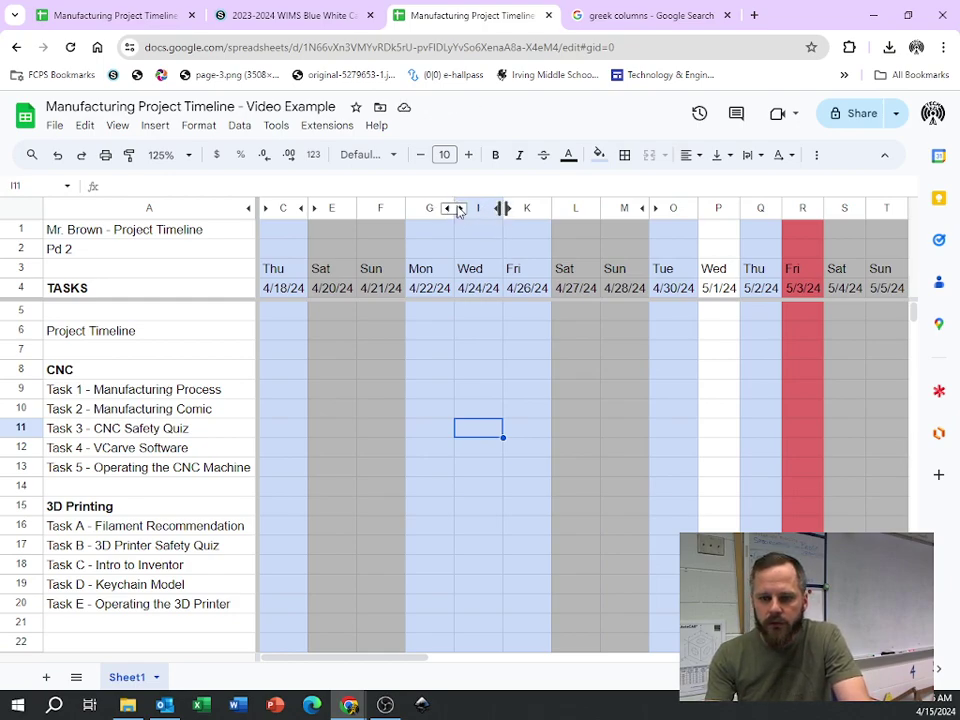
pyautogui.click(457, 208)
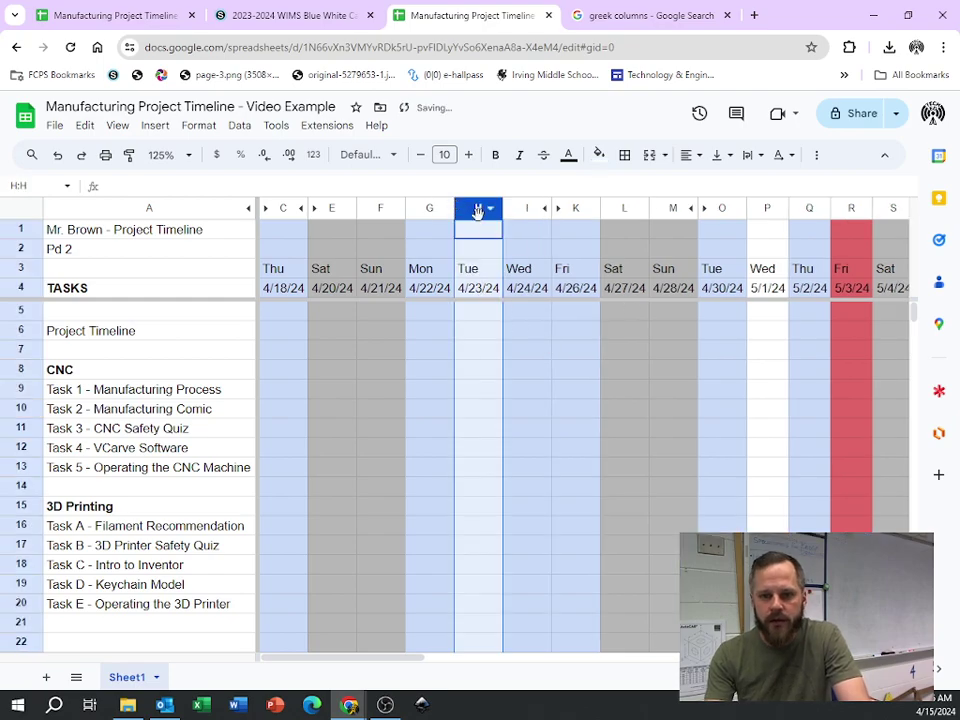
pyautogui.rightClick(474, 208)
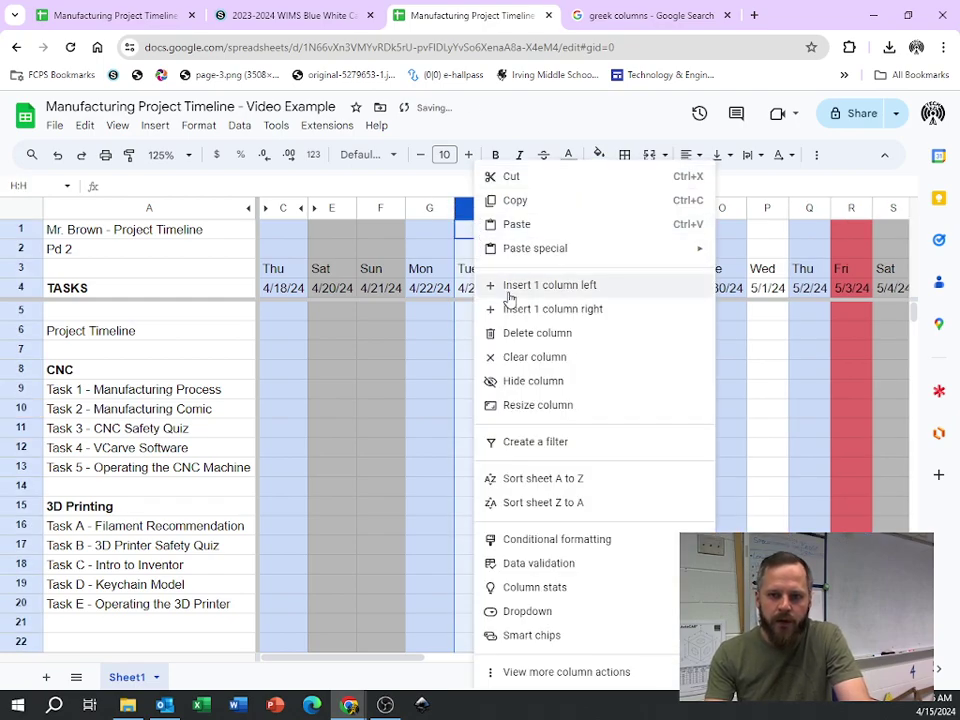
pyautogui.click(537, 381)
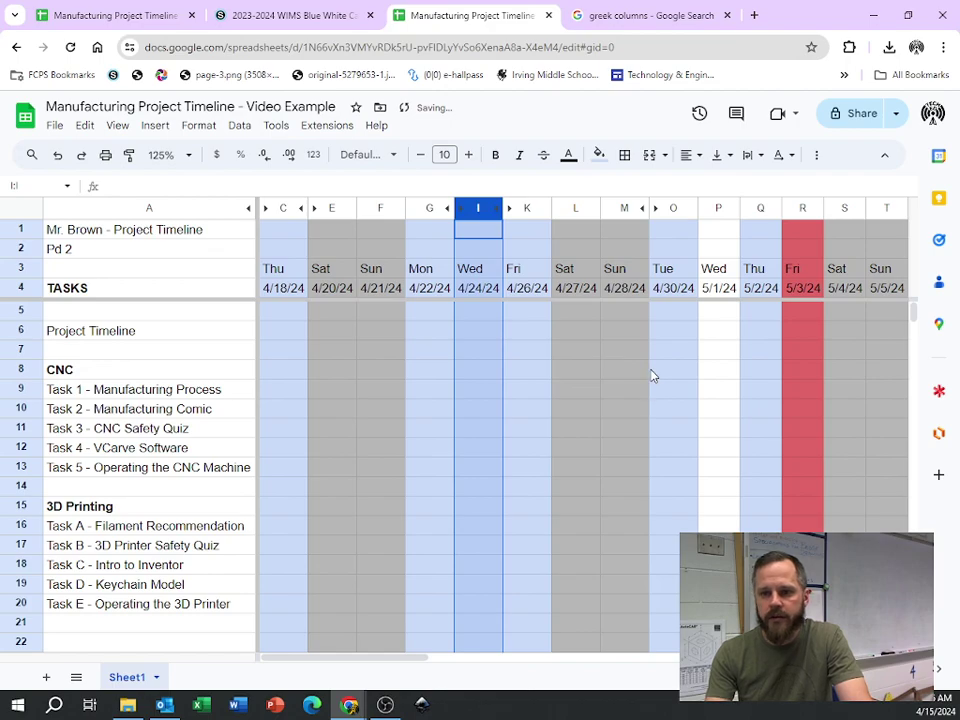
pyautogui.hscroll(5, 651, 376)
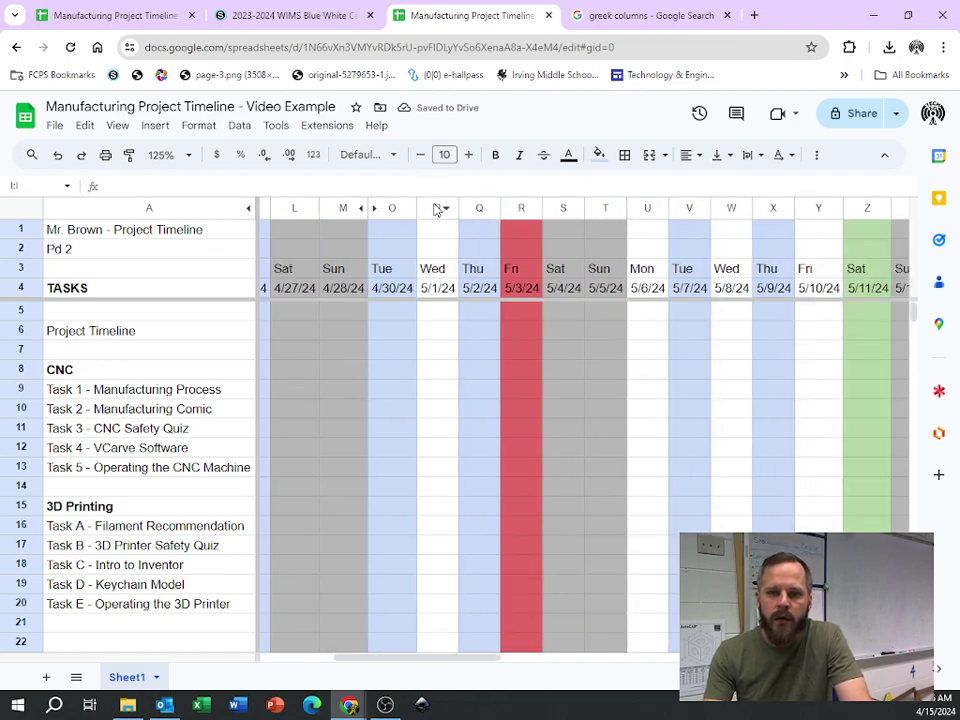
# Step: Hide column P (Wed 5/1/24) using its column menu
pyautogui.click(434, 208)
pyautogui.rightClick(432, 208)
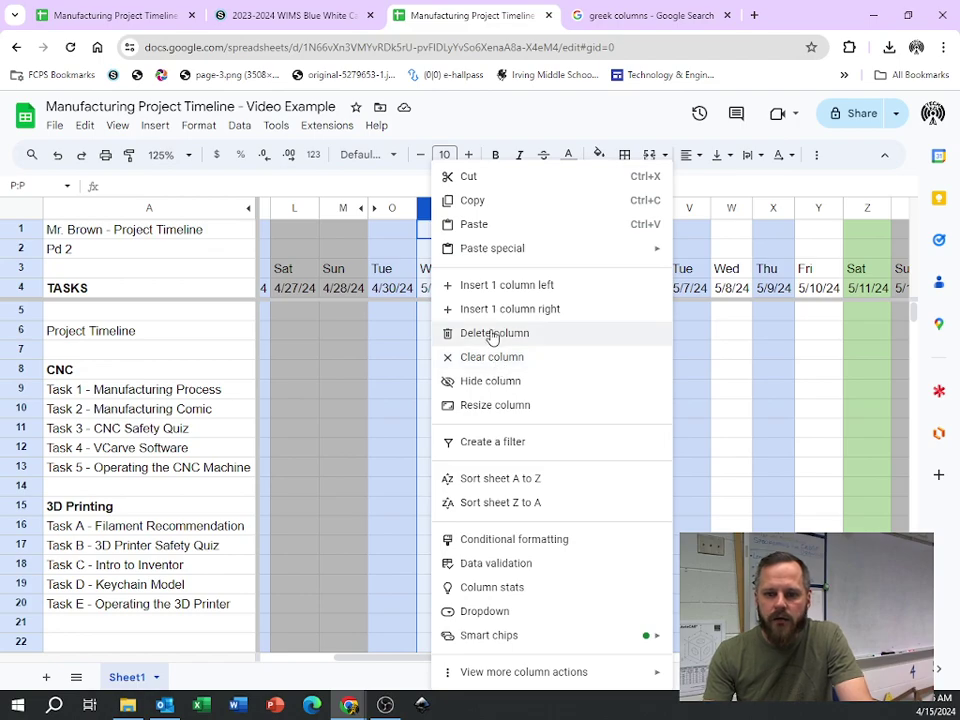
pyautogui.click(512, 383)
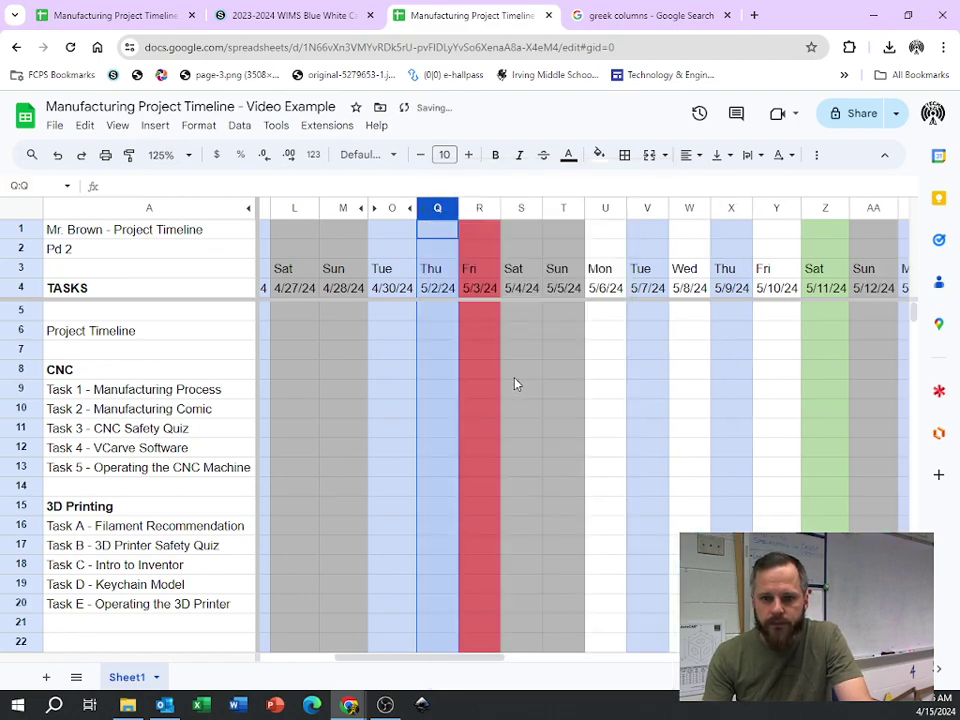
pyautogui.click(538, 392)
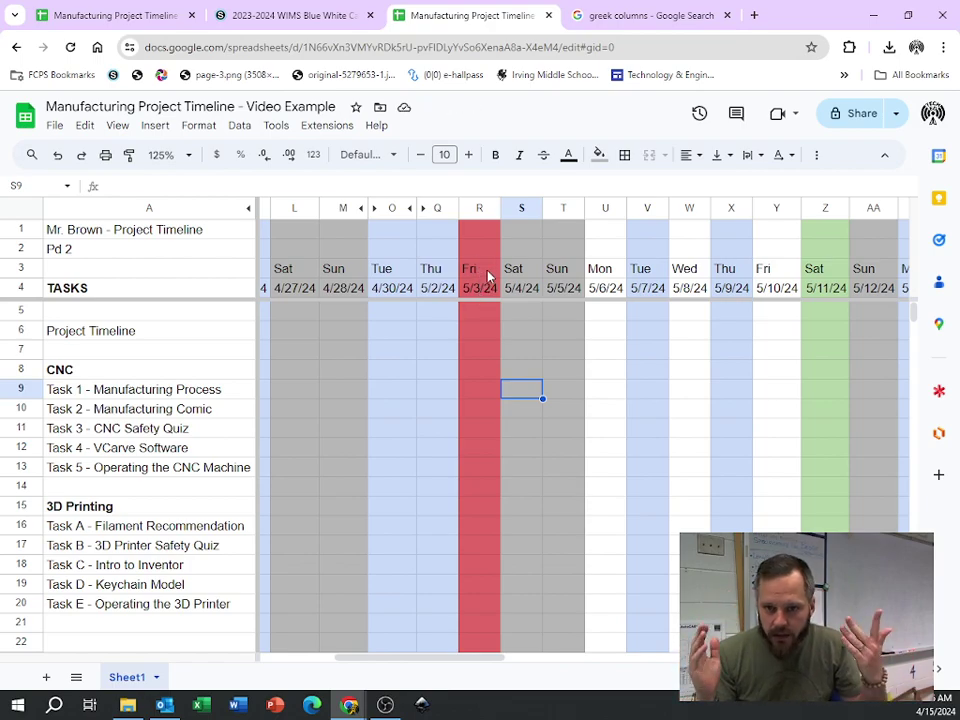
pyautogui.hscroll(-6, 490, 300)
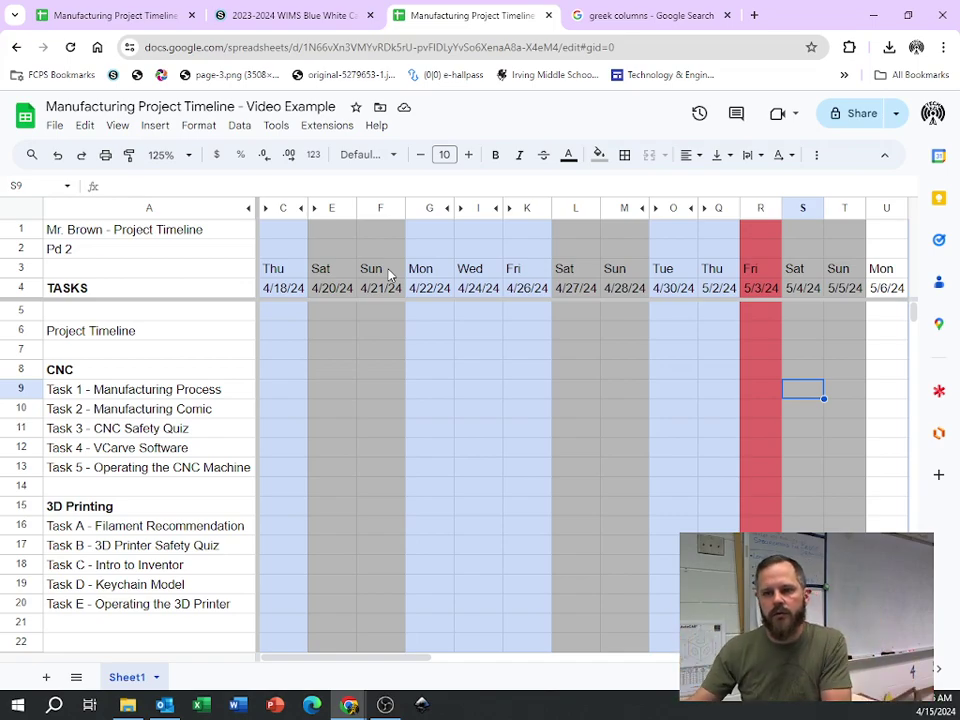
# Step: Hide columns U, W, Y, AC and AE (Mon 5/6 through Thu 5/16)
pyautogui.hscroll(8, 497, 341)
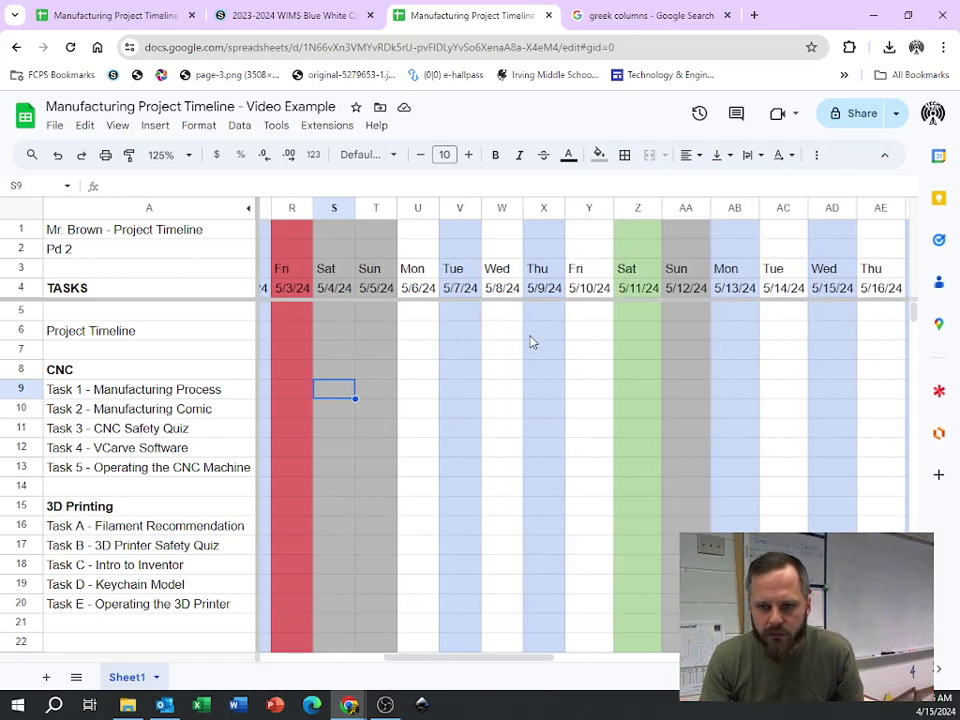
pyautogui.click(418, 208)
pyautogui.keyDown('ctrl'); pyautogui.click(500, 208); pyautogui.keyUp('ctrl')
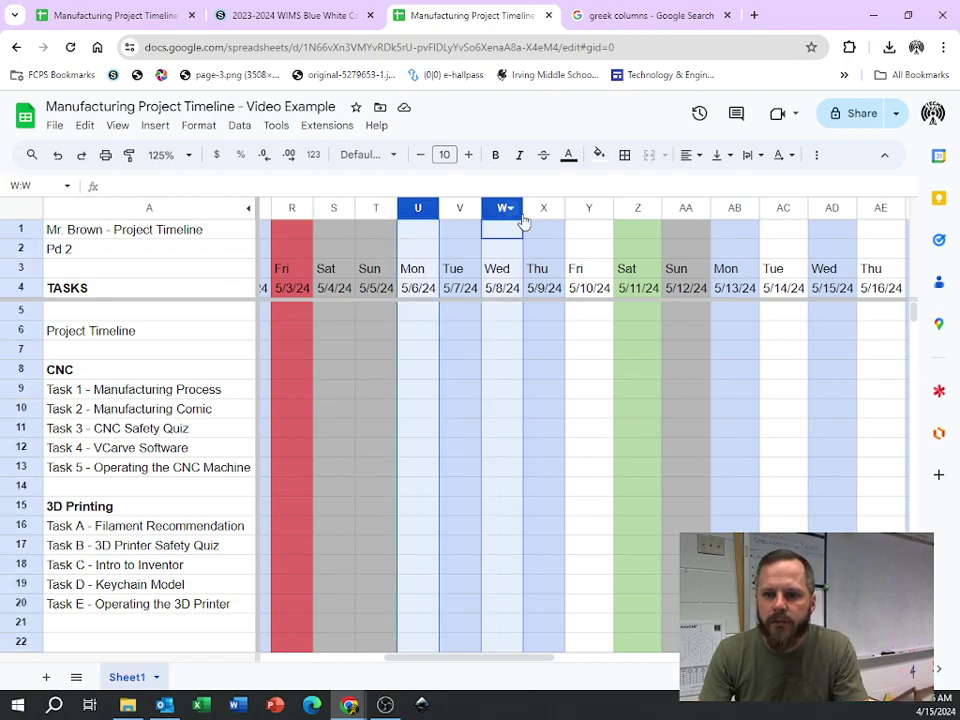
pyautogui.keyDown('ctrl'); pyautogui.click(589, 208); pyautogui.keyUp('ctrl')
pyautogui.keyDown('ctrl'); pyautogui.click(784, 208); pyautogui.keyUp('ctrl')
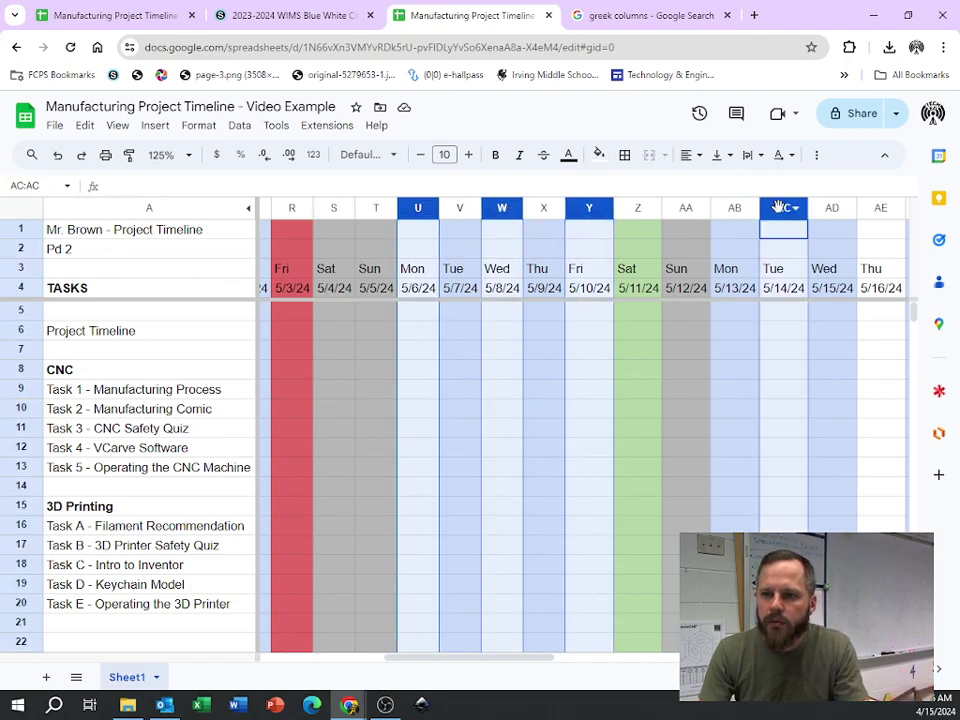
pyautogui.keyDown('ctrl'); pyautogui.click(878, 208); pyautogui.keyUp('ctrl')
pyautogui.click(892, 208)
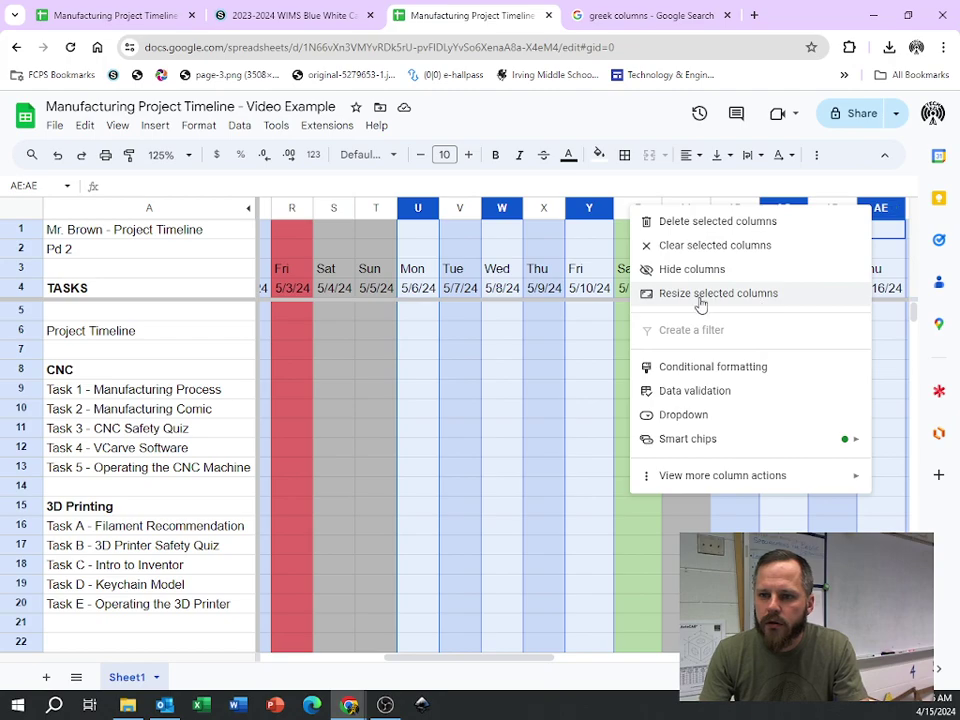
pyautogui.click(680, 270)
# Step: Hide columns AI, AK, AM and AR (Mon 5/20 onward)
pyautogui.hscroll(5, 498, 325)
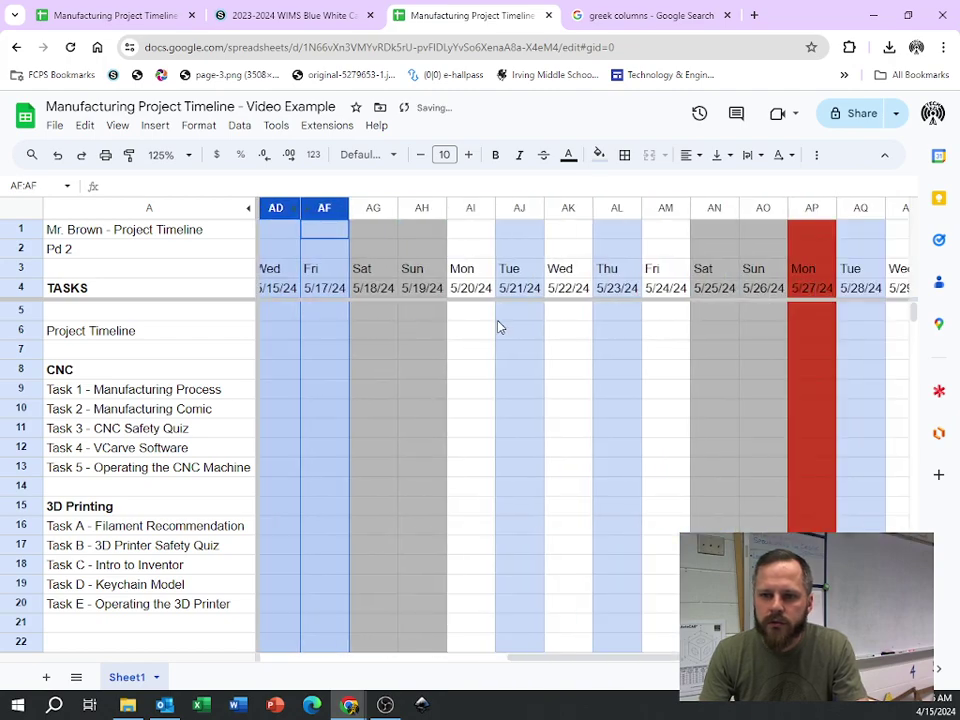
pyautogui.click(467, 207)
pyautogui.keyDown('ctrl'); pyautogui.click(568, 208); pyautogui.keyUp('ctrl')
pyautogui.keyDown('ctrl'); pyautogui.click(667, 208); pyautogui.keyUp('ctrl')
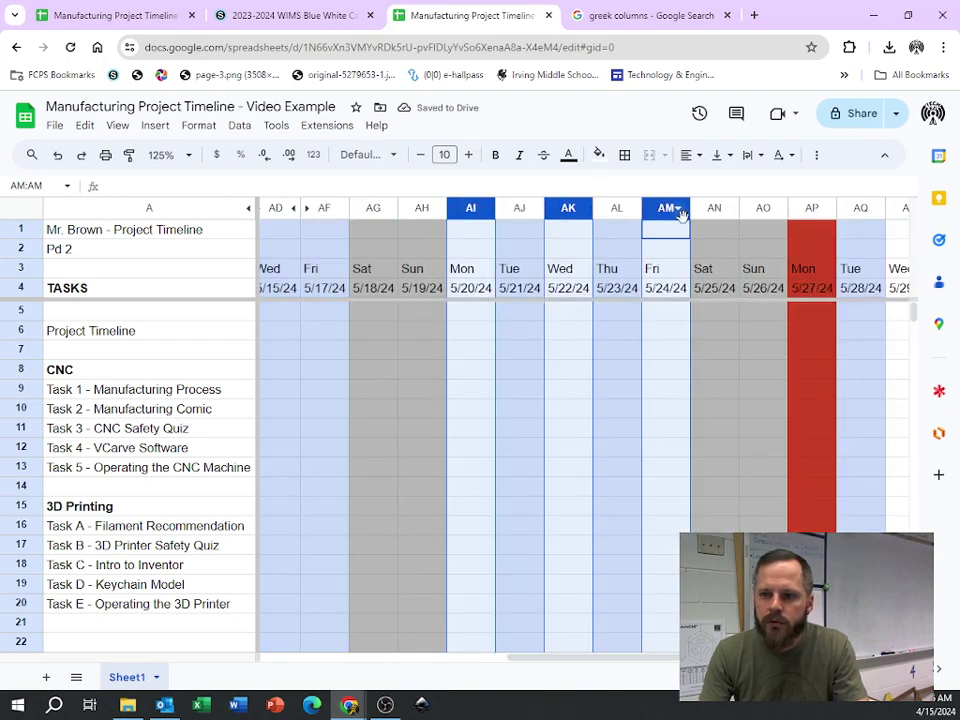
pyautogui.keyDown('ctrl'); pyautogui.click(895, 208); pyautogui.keyUp('ctrl')
pyautogui.click(895, 208)
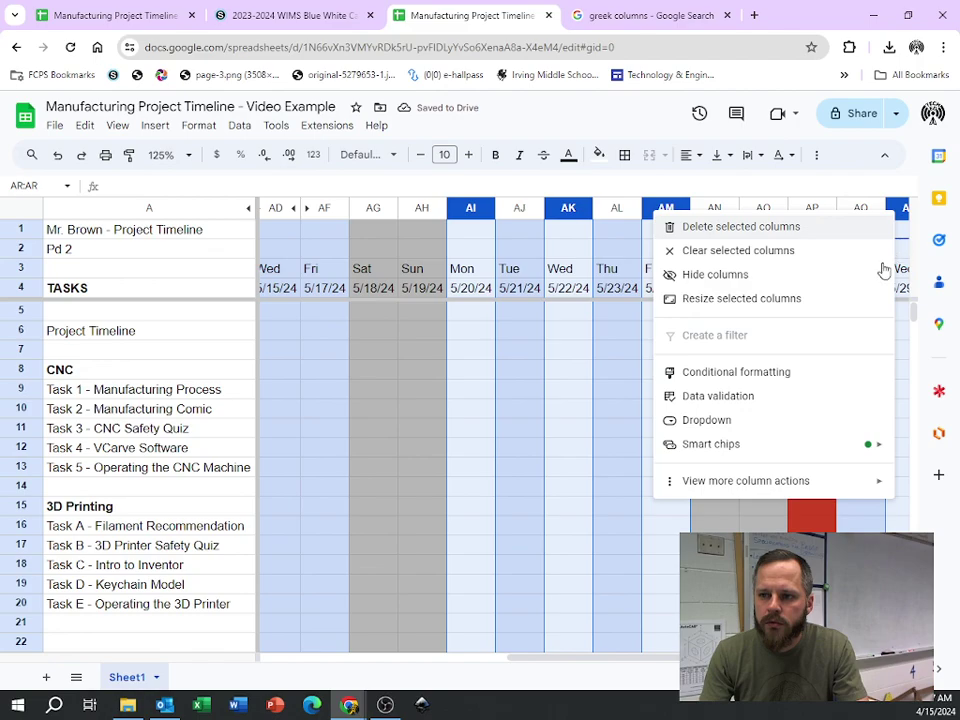
pyautogui.click(714, 274)
pyautogui.click(714, 369)
# Step: Hide columns AT, AX, AZ, BD and BF (Fri 5/31 through Wed 6/12)
pyautogui.hscroll(5, 595, 210)
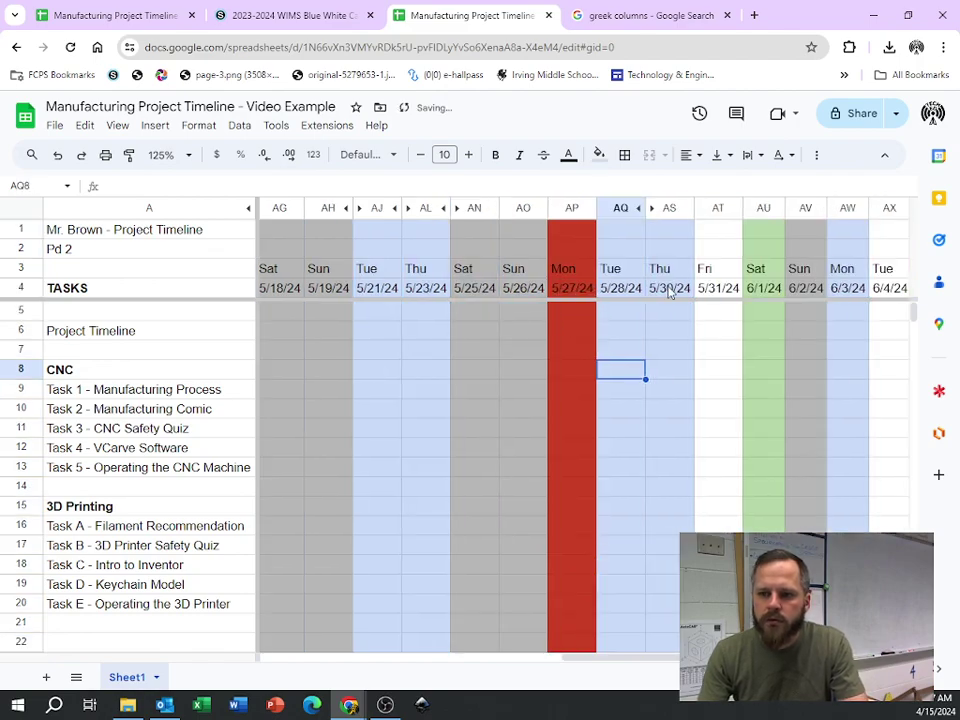
pyautogui.click(529, 209)
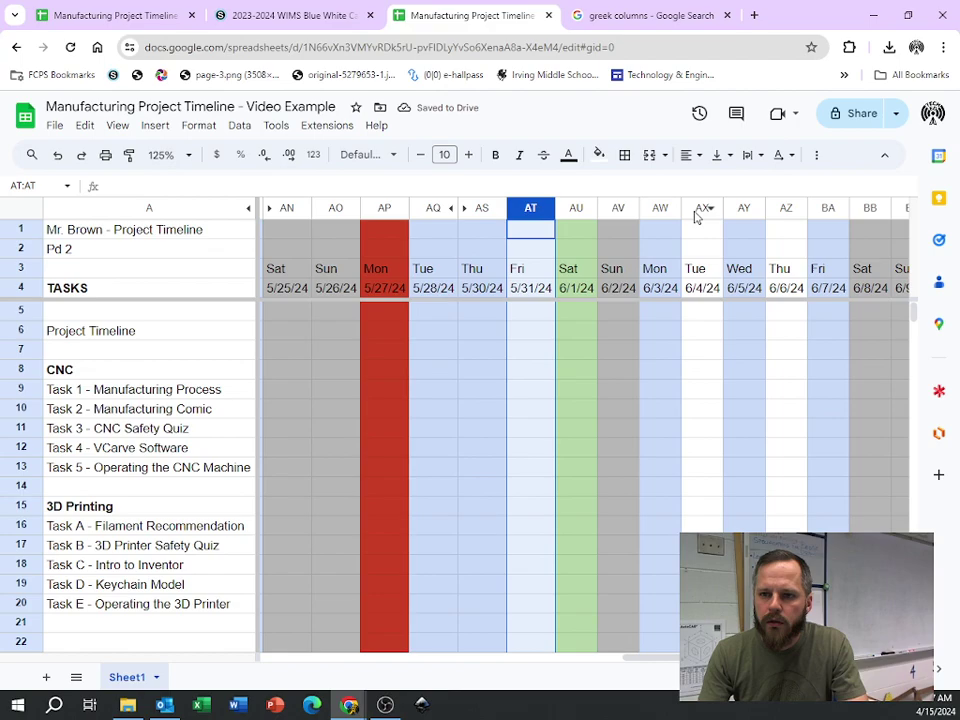
pyautogui.keyDown('ctrl'); pyautogui.click(698, 210); pyautogui.keyUp('ctrl')
pyautogui.keyDown('ctrl'); pyautogui.click(787, 210); pyautogui.keyUp('ctrl')
pyautogui.hscroll(4, 780, 220)
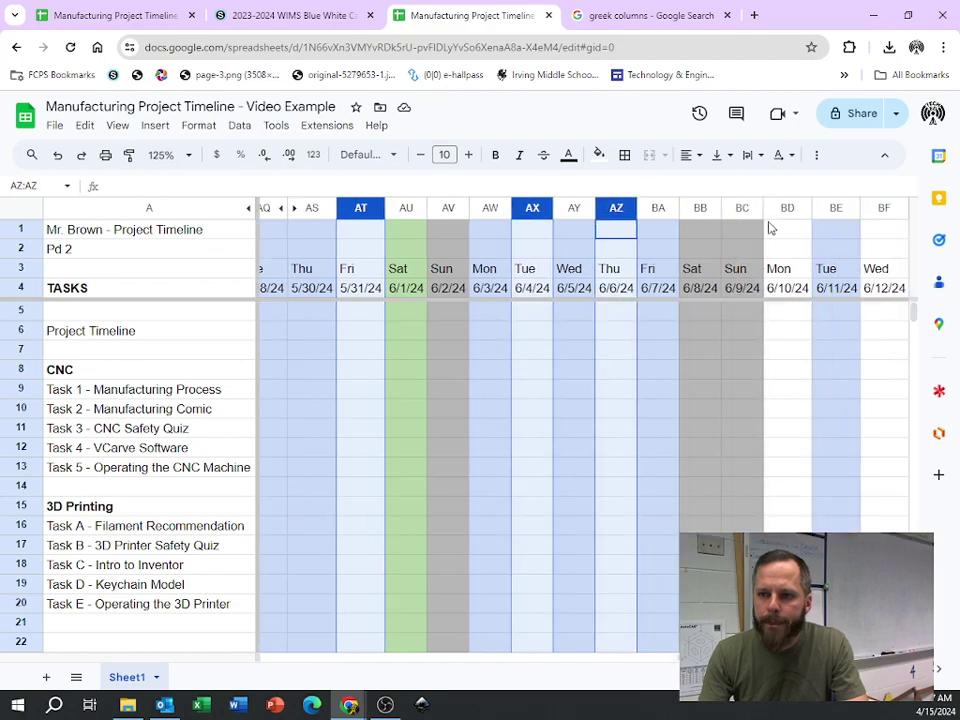
pyautogui.keyDown('ctrl'); pyautogui.click(786, 209); pyautogui.keyUp('ctrl')
pyautogui.keyDown('ctrl'); pyautogui.click(880, 207); pyautogui.keyUp('ctrl')
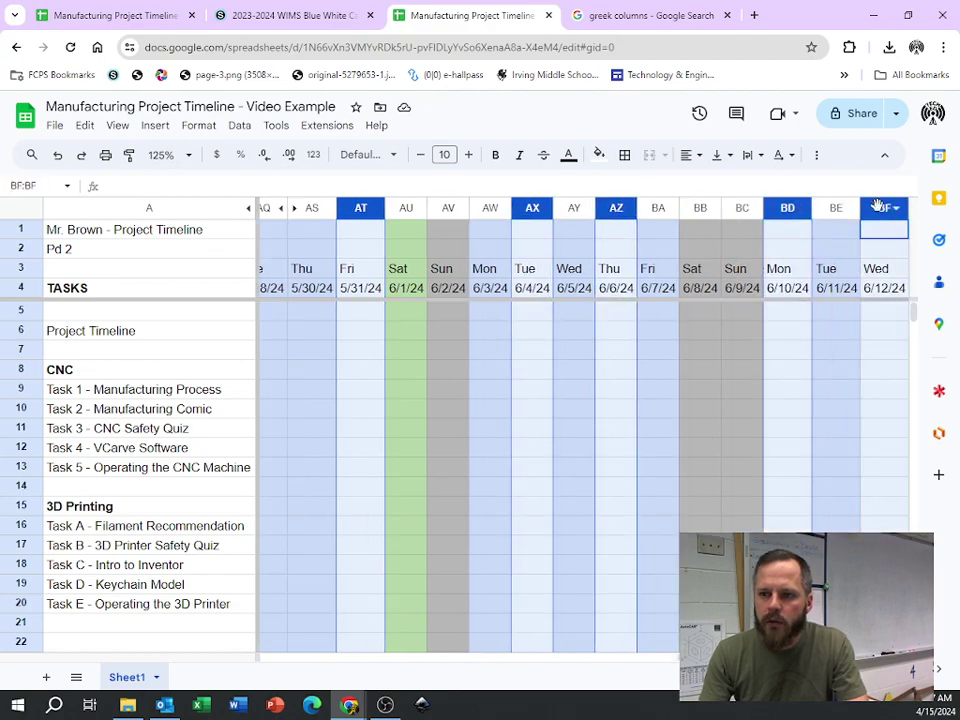
pyautogui.rightClick(878, 206)
pyautogui.click(720, 271)
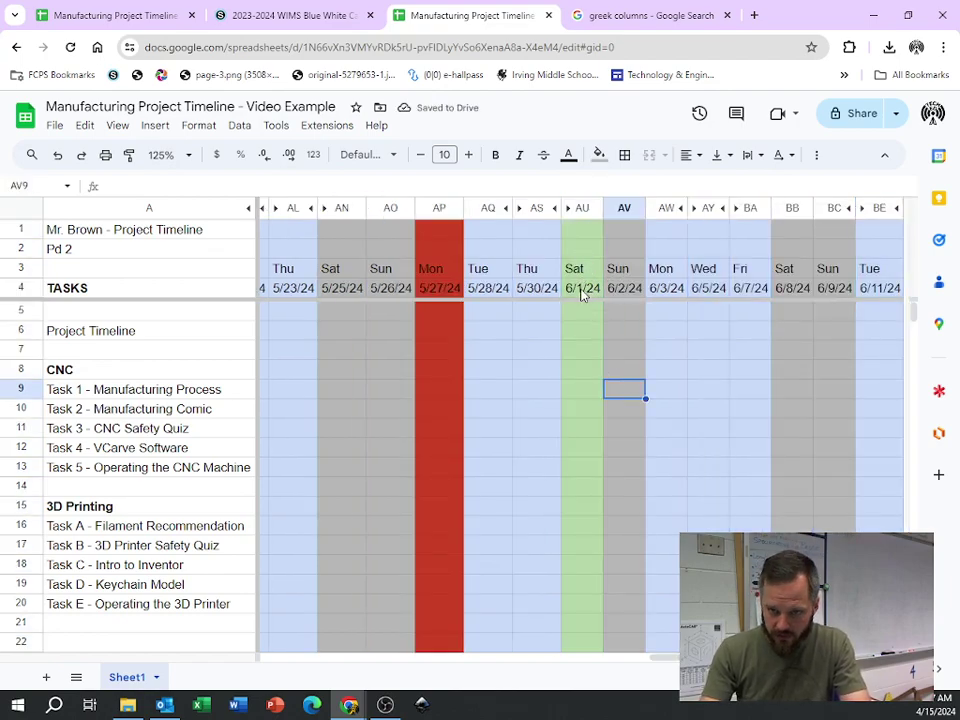
# Step: Hide the red columns AP (Mon 5/27/24) and R (Fri 5/3/24)
pyautogui.moveTo(620, 289); pyautogui.dragTo(705, 292)
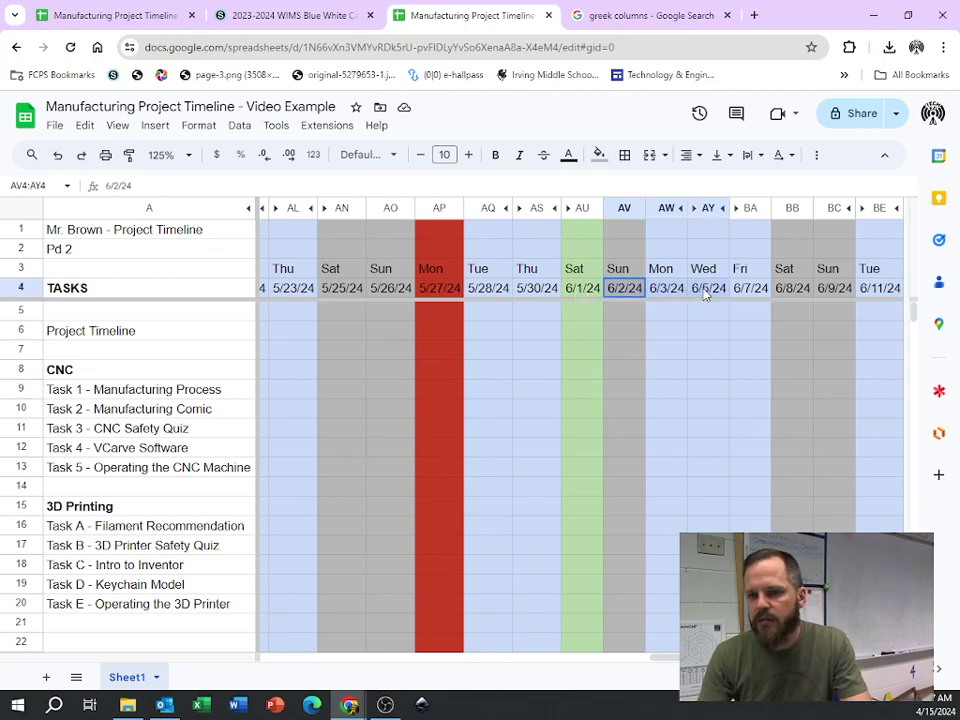
pyautogui.click(736, 390)
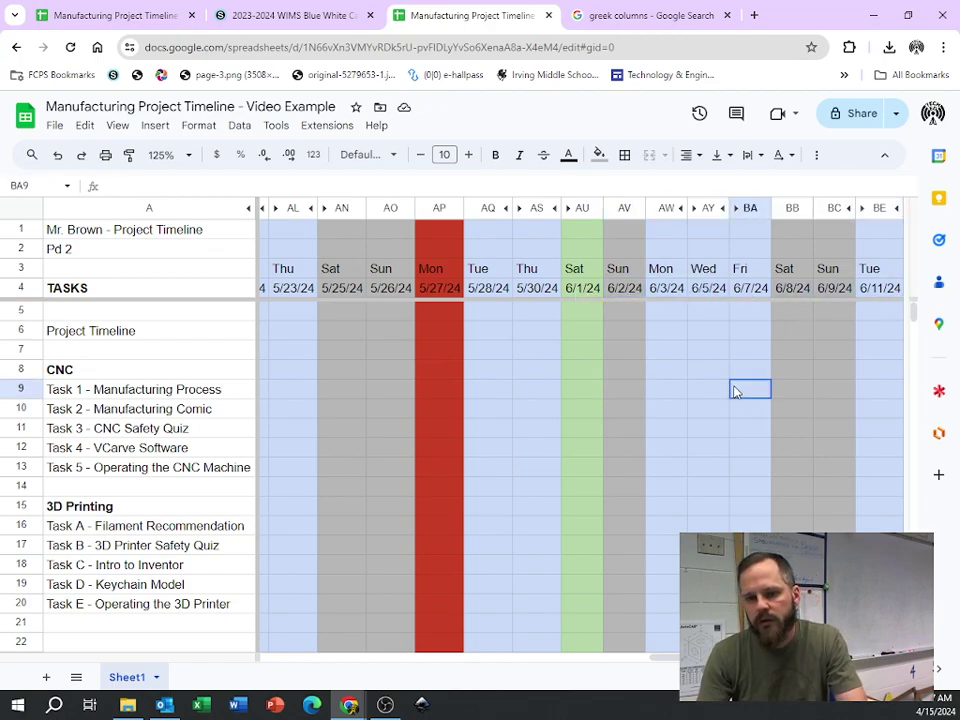
pyautogui.hscroll(-2, 722, 392)
pyautogui.hscroll(-2, 724, 392)
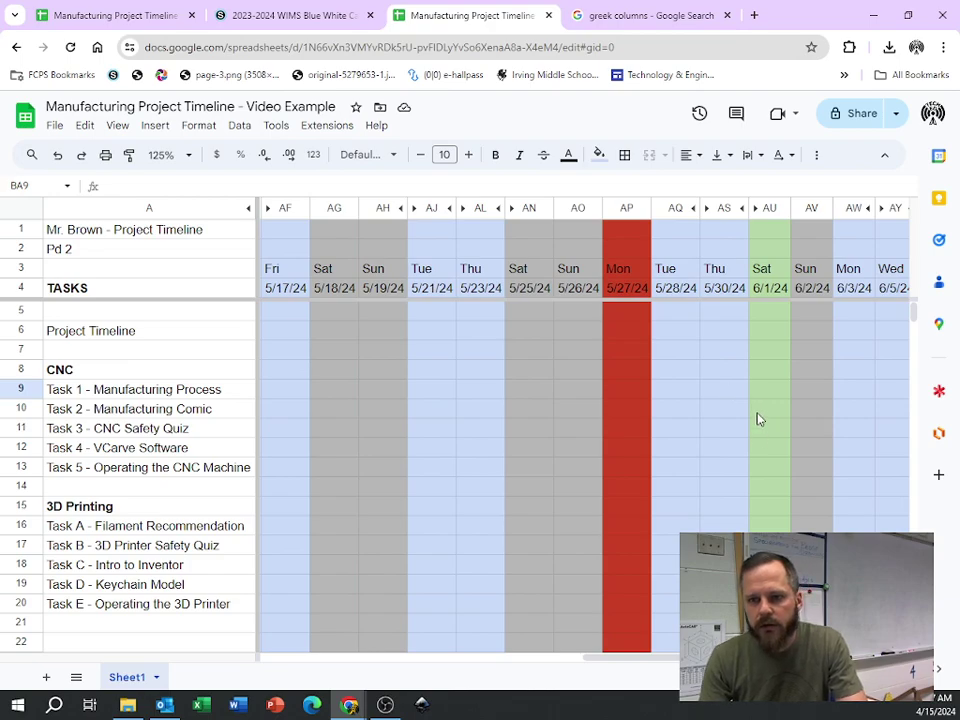
pyautogui.click(624, 208)
pyautogui.rightClick(624, 210)
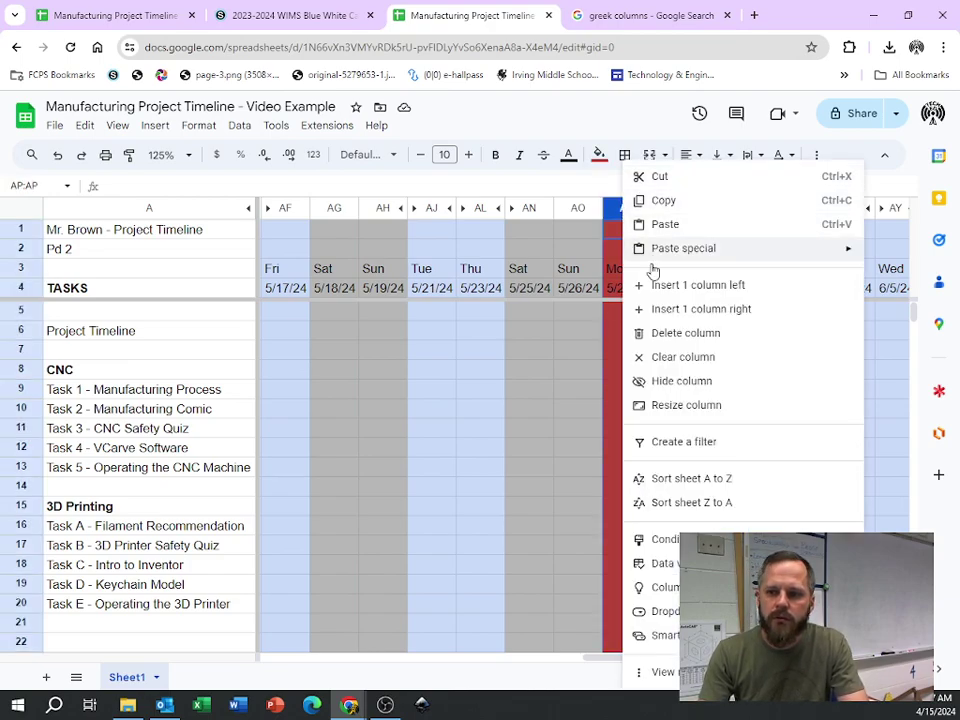
pyautogui.click(683, 390)
pyautogui.hscroll(-8, 600, 375)
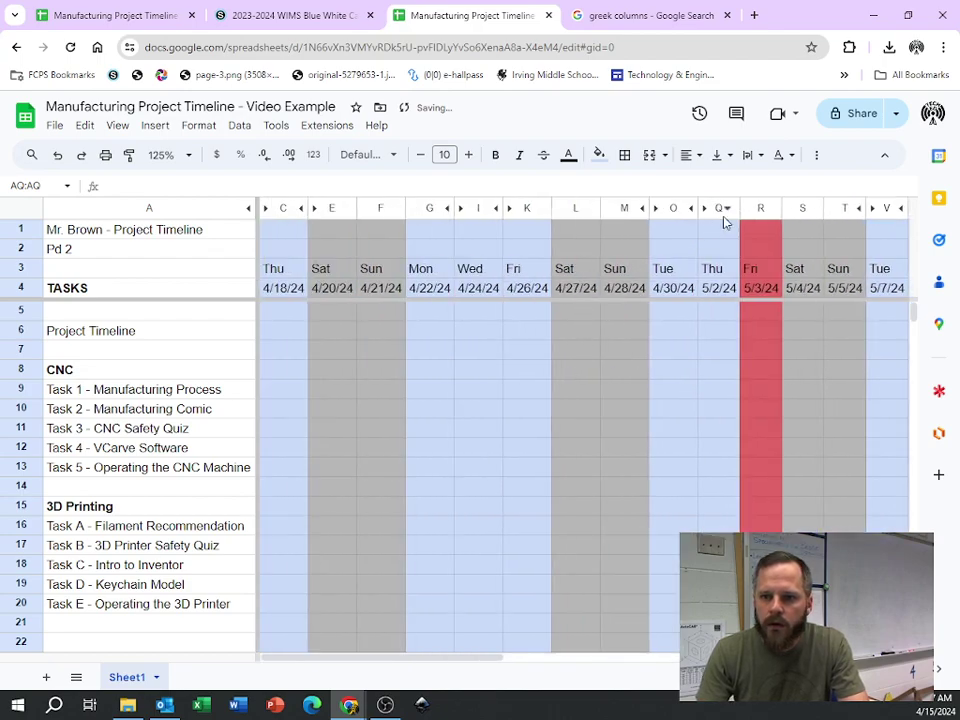
pyautogui.rightClick(760, 208)
pyautogui.click(775, 383)
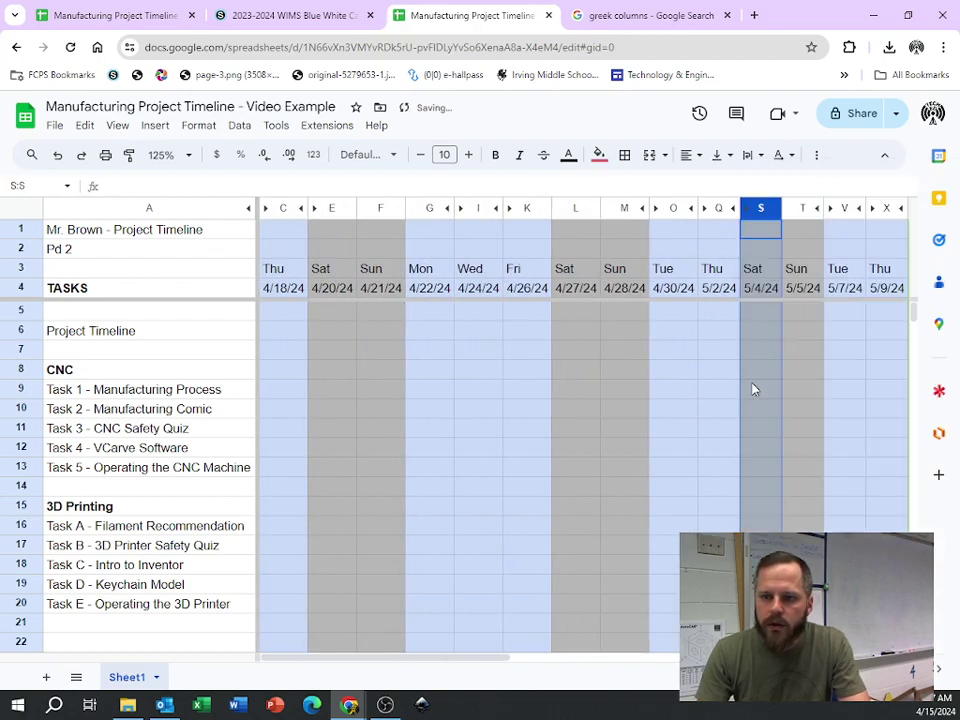
# Step: Zoom to 50% and hide columns AW through BE, then column AV
pyautogui.click(189, 155)
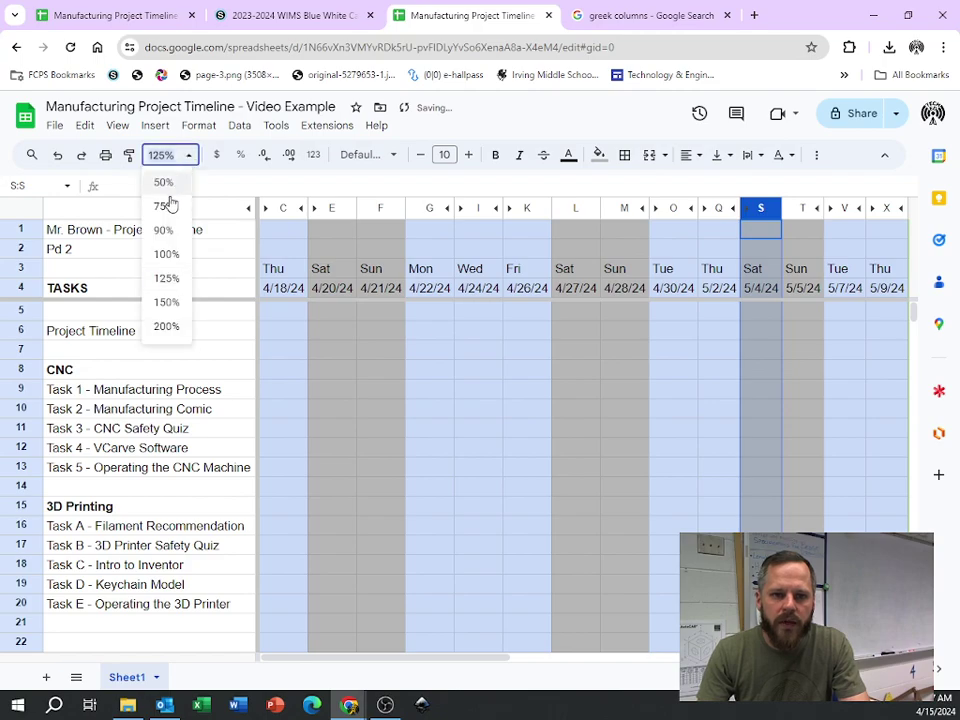
pyautogui.click(164, 182)
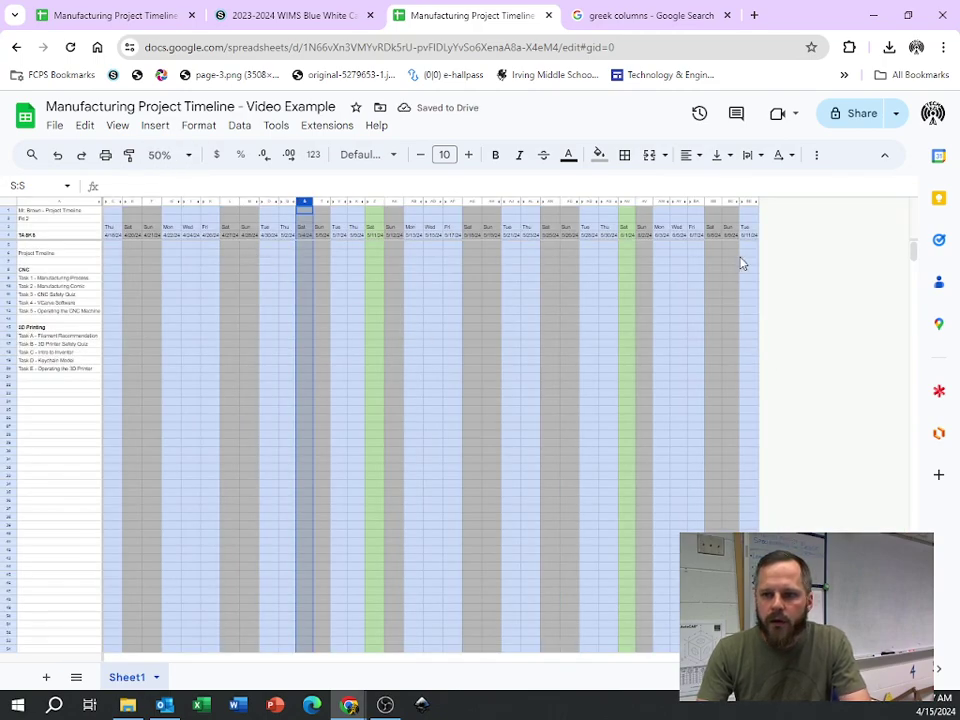
pyautogui.click(661, 203)
pyautogui.keyDown('shift'); pyautogui.click(751, 207); pyautogui.keyUp('shift')
pyautogui.rightClick(751, 207)
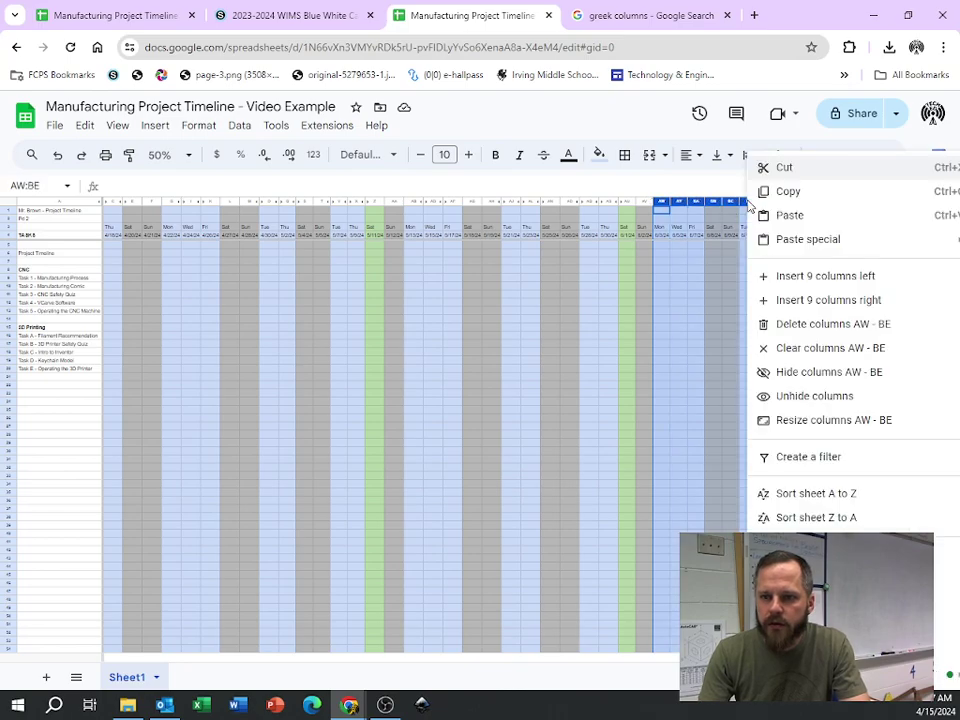
pyautogui.click(787, 378)
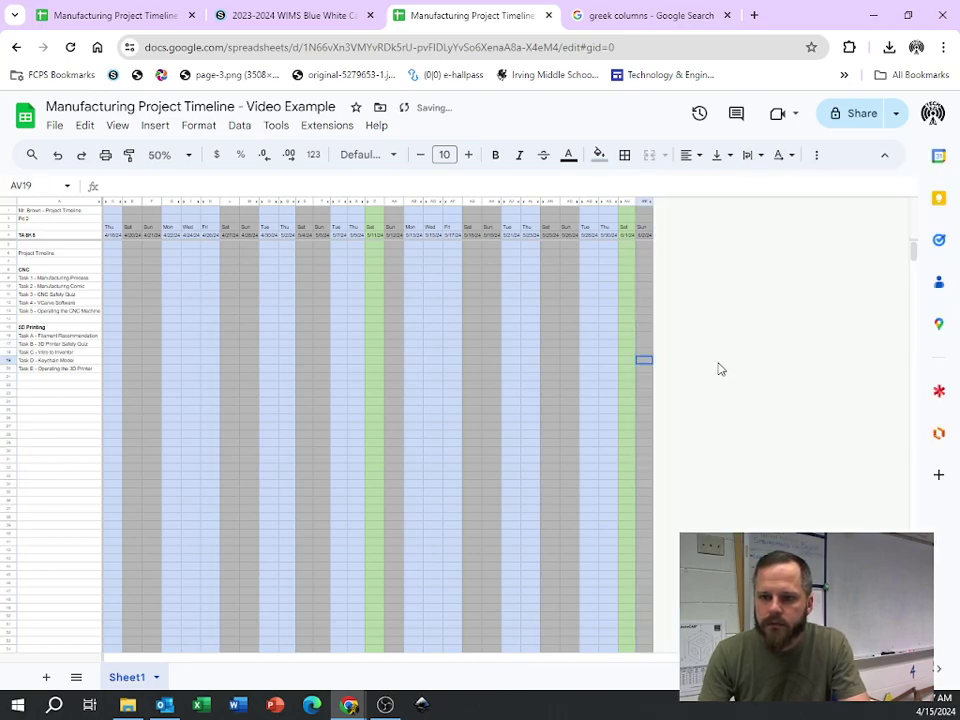
pyautogui.click(643, 204)
pyautogui.rightClick(641, 207)
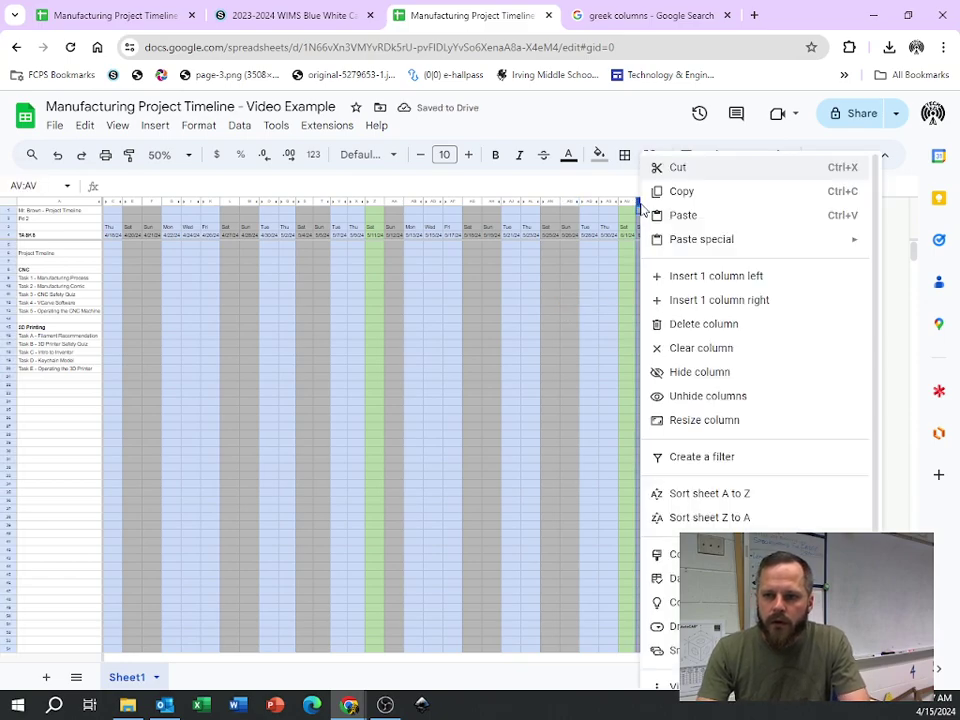
pyautogui.click(677, 378)
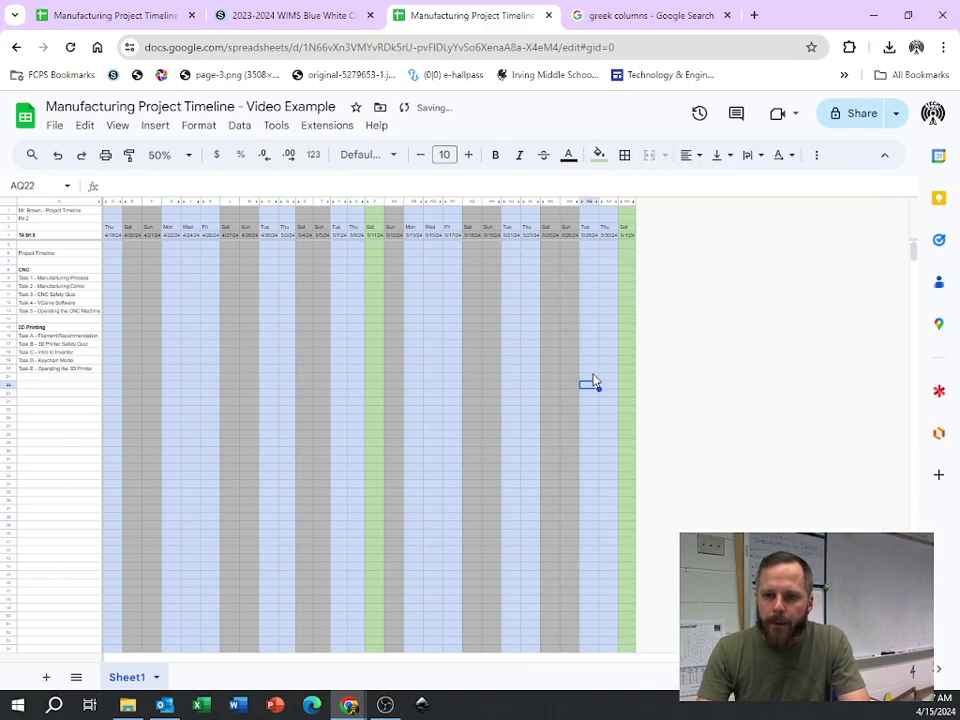
# Step: Select timeline cell blocks G7:I8 and part of rows 9–10
pyautogui.click(112, 256)
pyautogui.moveTo(166, 261); pyautogui.dragTo(199, 272)
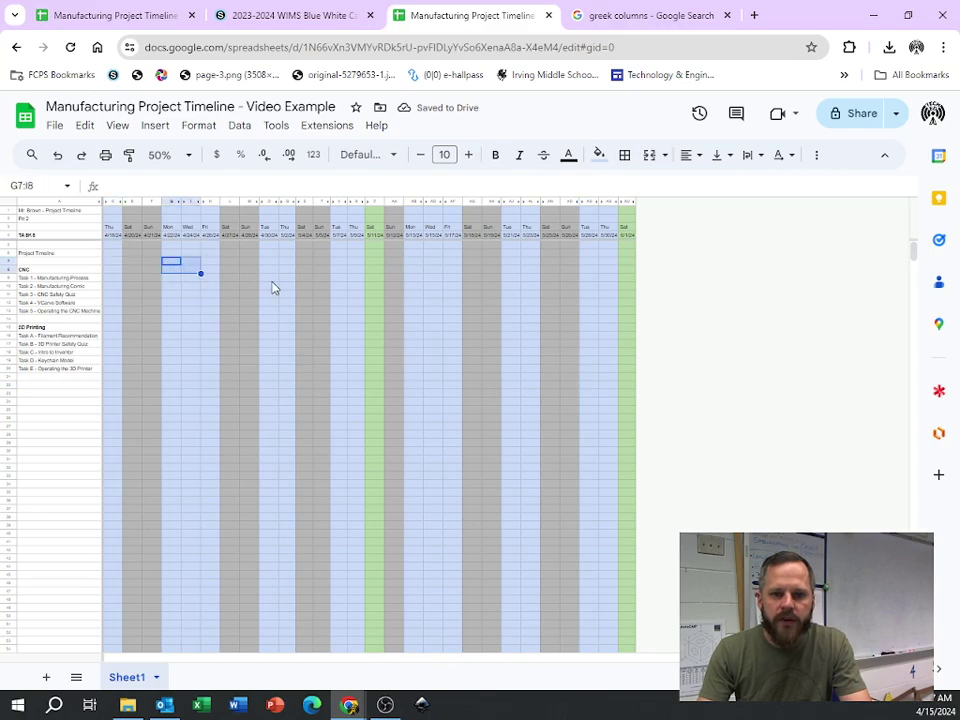
pyautogui.moveTo(340, 280); pyautogui.dragTo(450, 288)
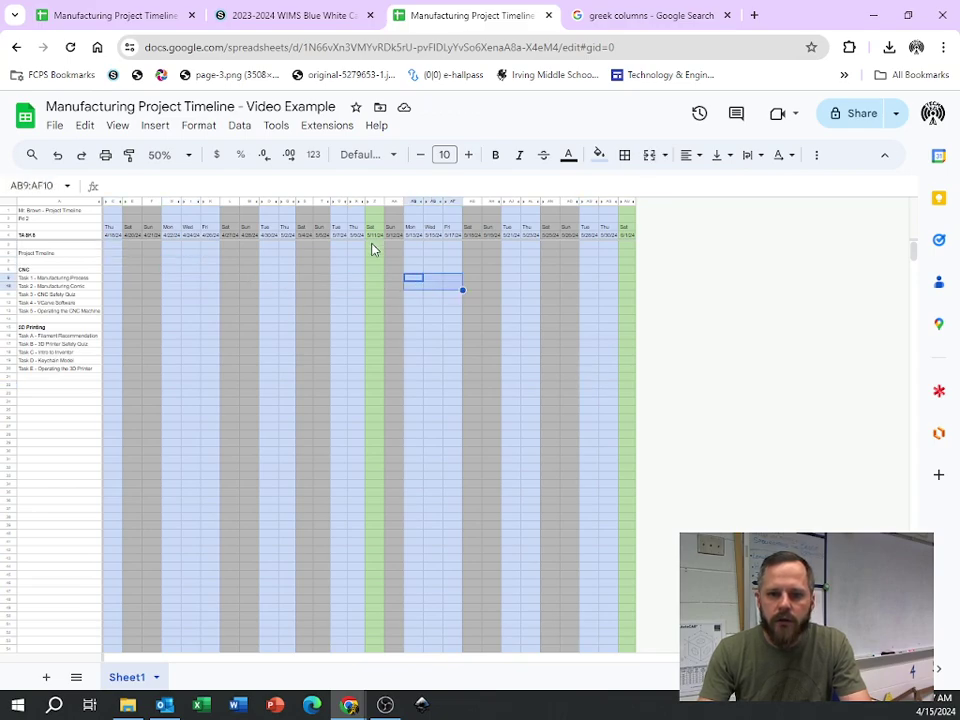
pyautogui.click(377, 277)
pyautogui.click(129, 280)
pyautogui.moveTo(166, 278); pyautogui.dragTo(628, 368)
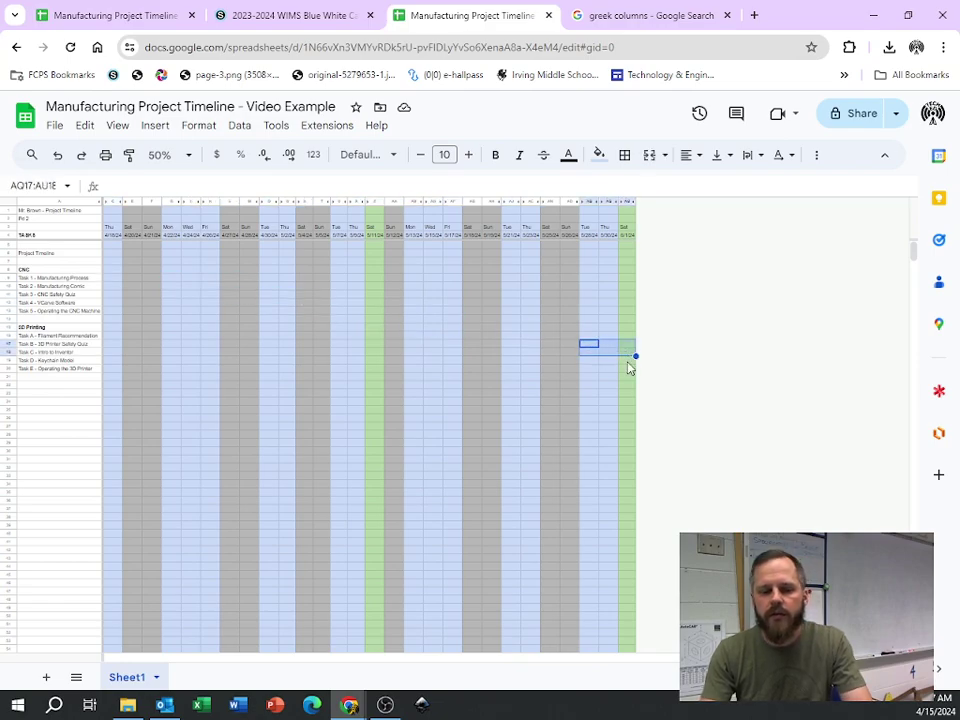
pyautogui.click(62, 256)
pyautogui.moveTo(62, 343); pyautogui.dragTo(62, 366)
pyautogui.rightClick(62, 366)
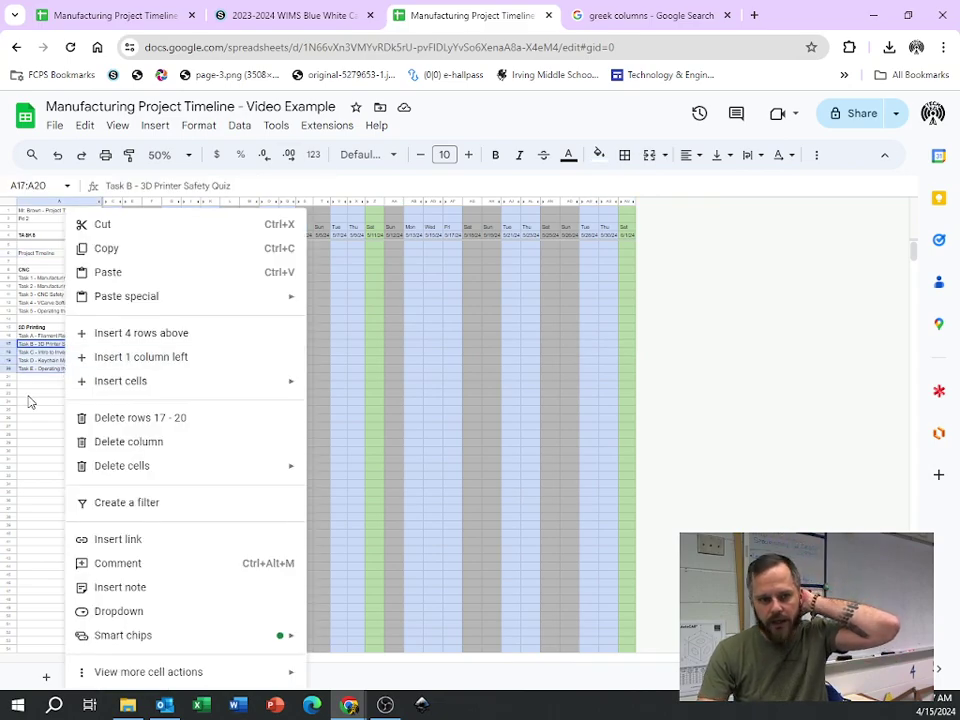
pyautogui.click(30, 396)
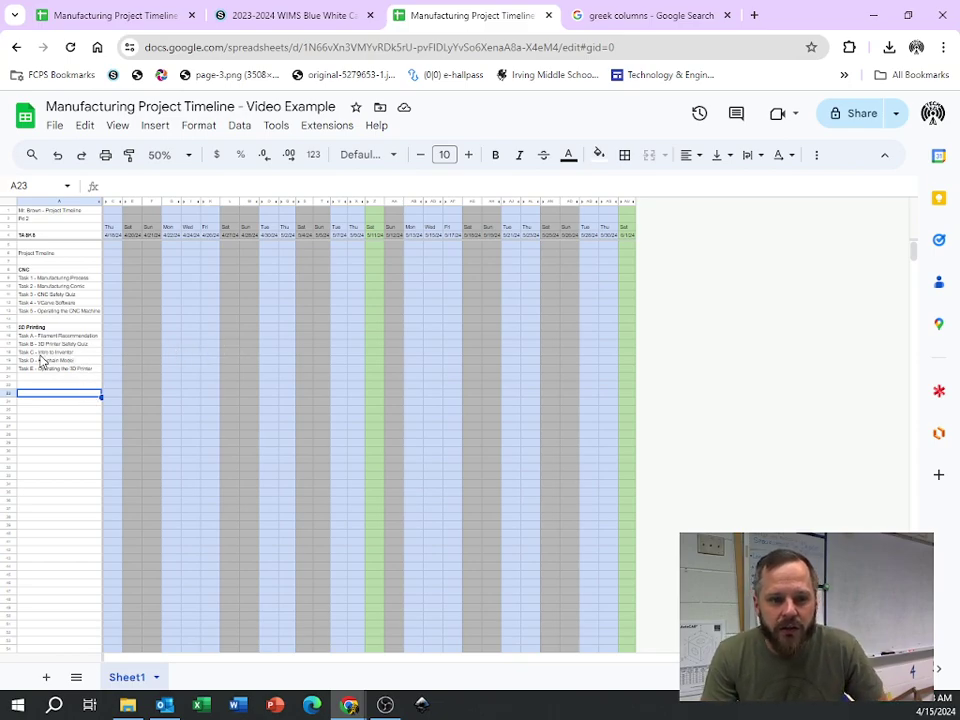
pyautogui.moveTo(52, 352); pyautogui.dragTo(62, 366)
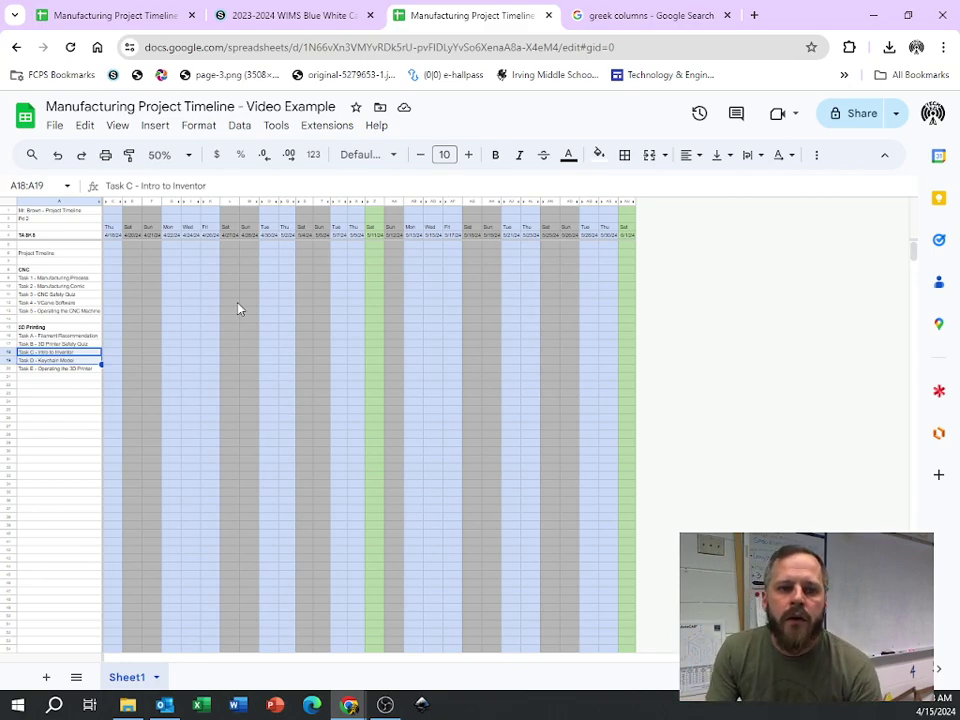
# Step: Type an 'x' into cell C6, next to the existing x in G6
pyautogui.click(197, 272)
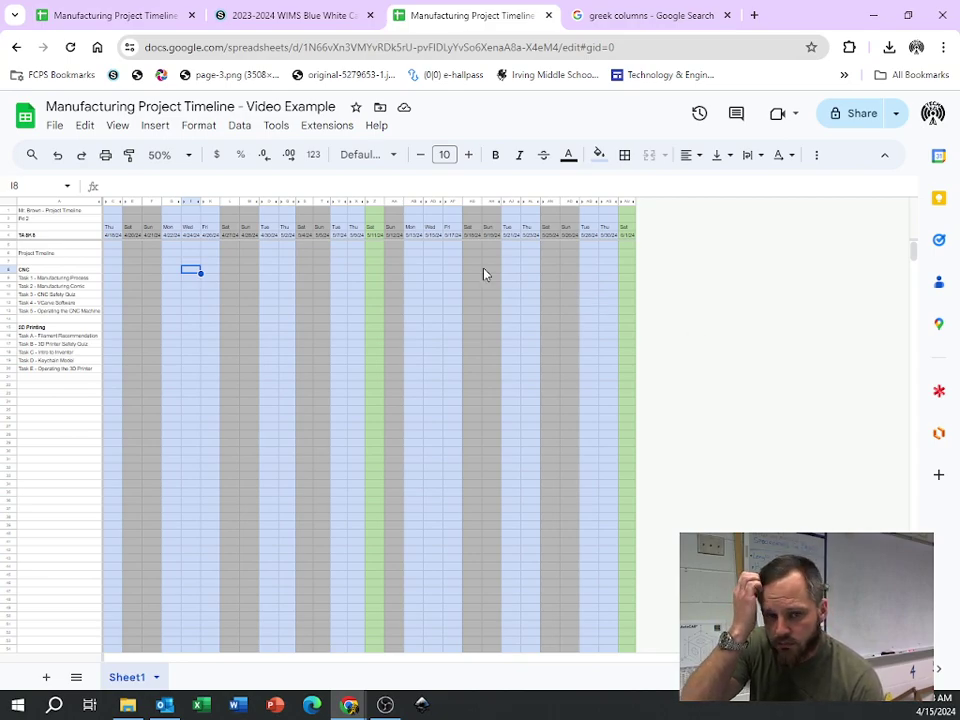
pyautogui.click(112, 254)
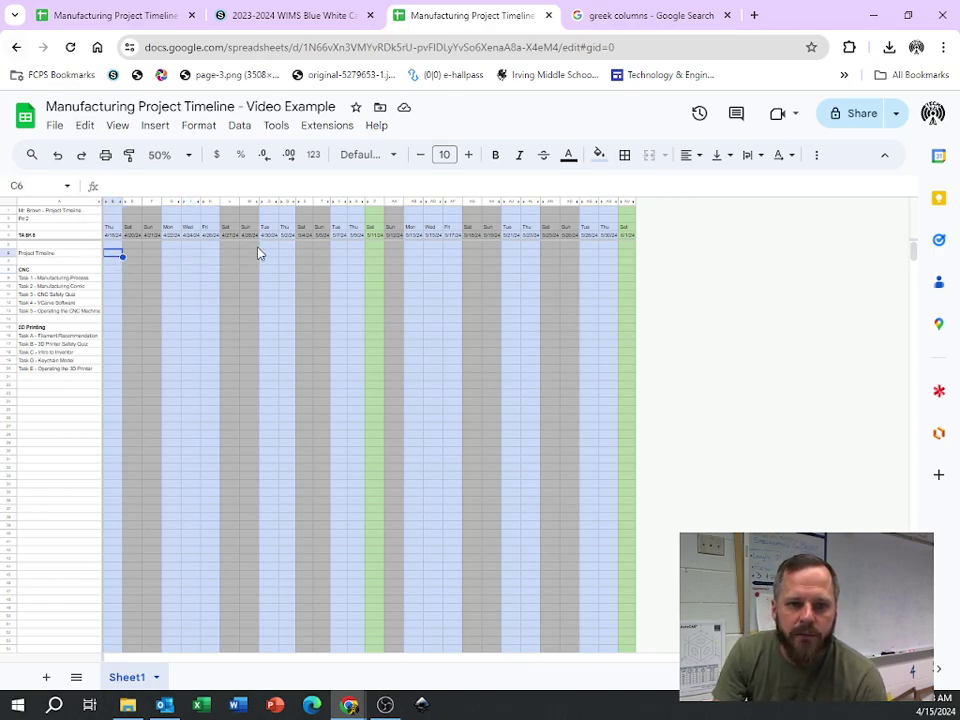
pyautogui.click(172, 256)
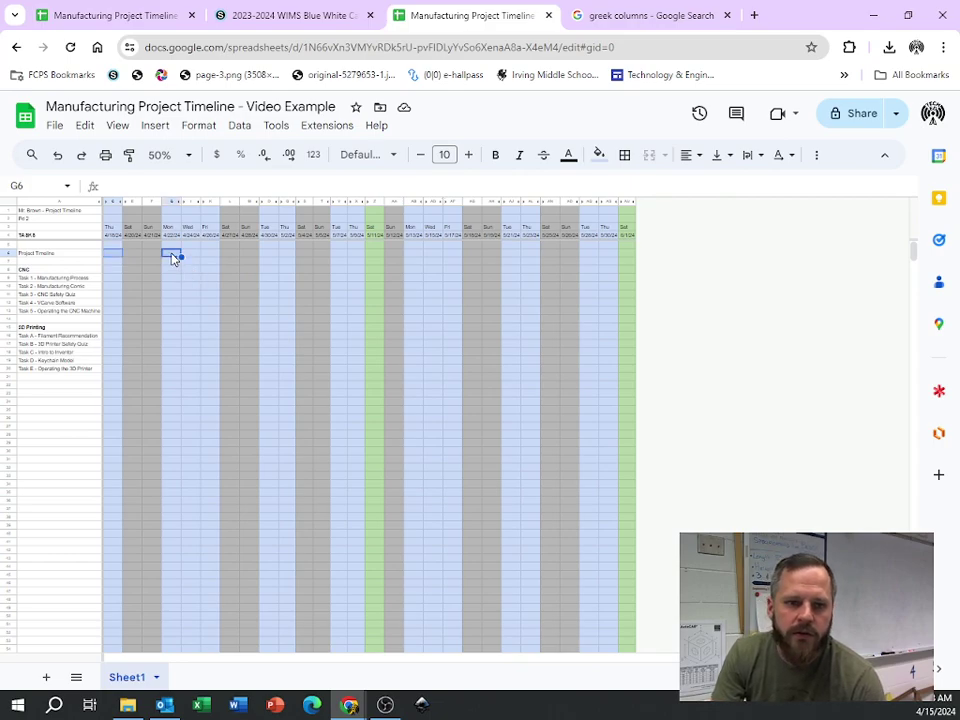
pyautogui.click(114, 255)
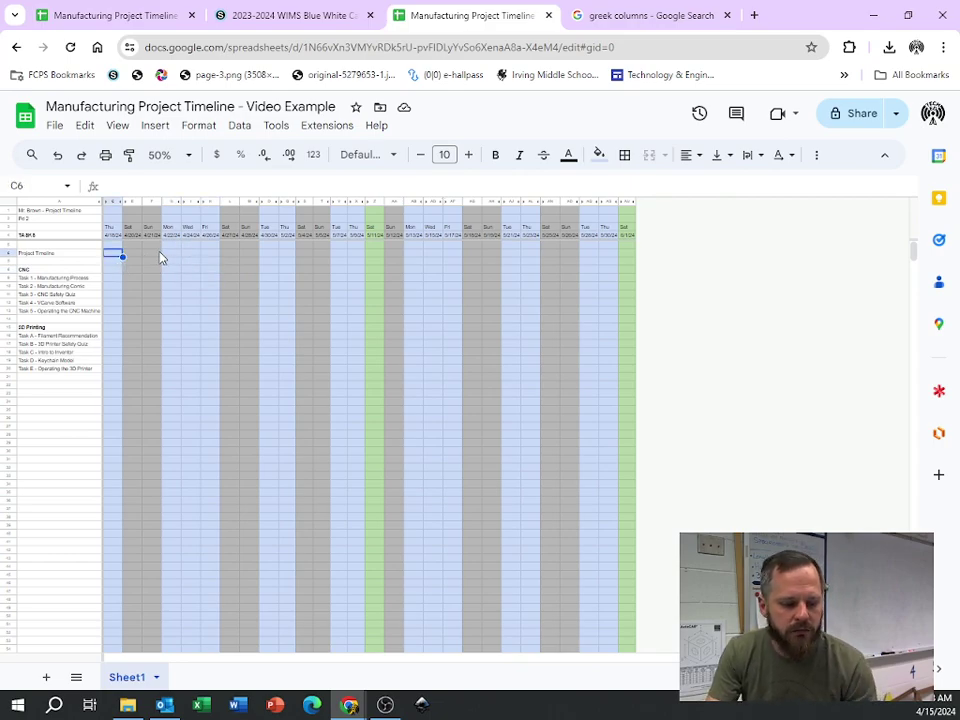
pyautogui.write('x')
pyautogui.click(171, 256)
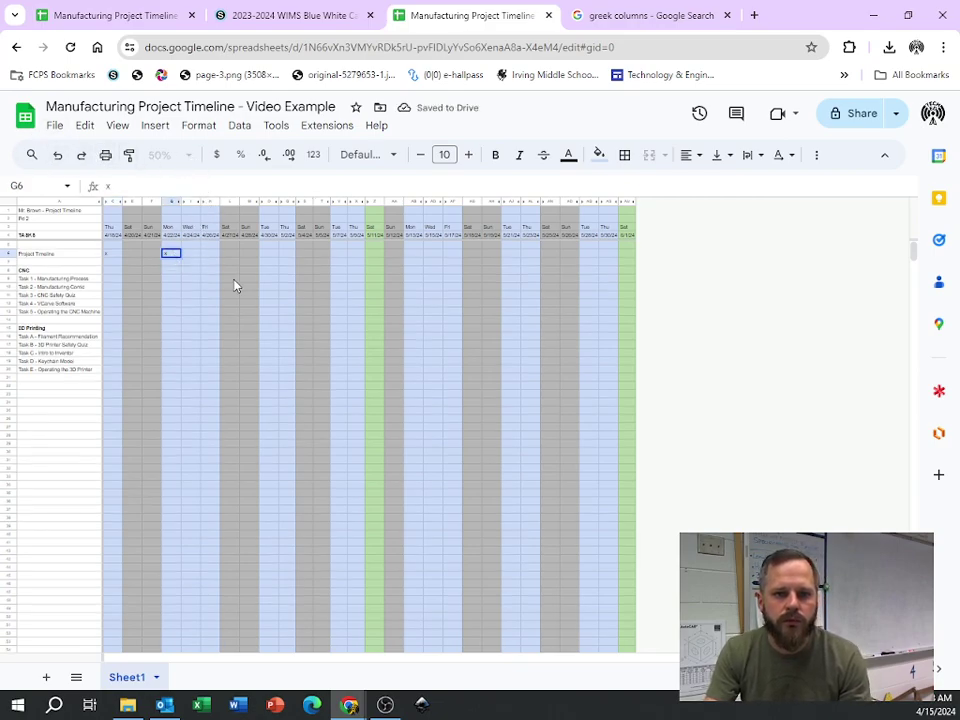
pyautogui.click(178, 280)
# Step: Zoom the sheet to 150% and check the x marks in C6 and G6
pyautogui.click(168, 154)
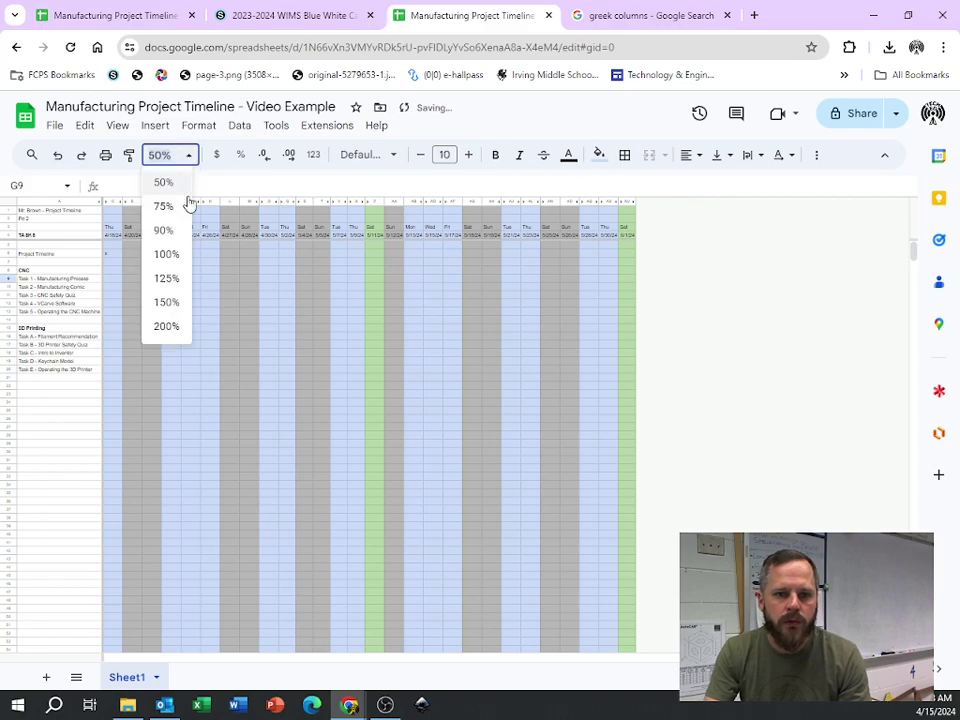
pyautogui.click(167, 302)
pyautogui.click(340, 368)
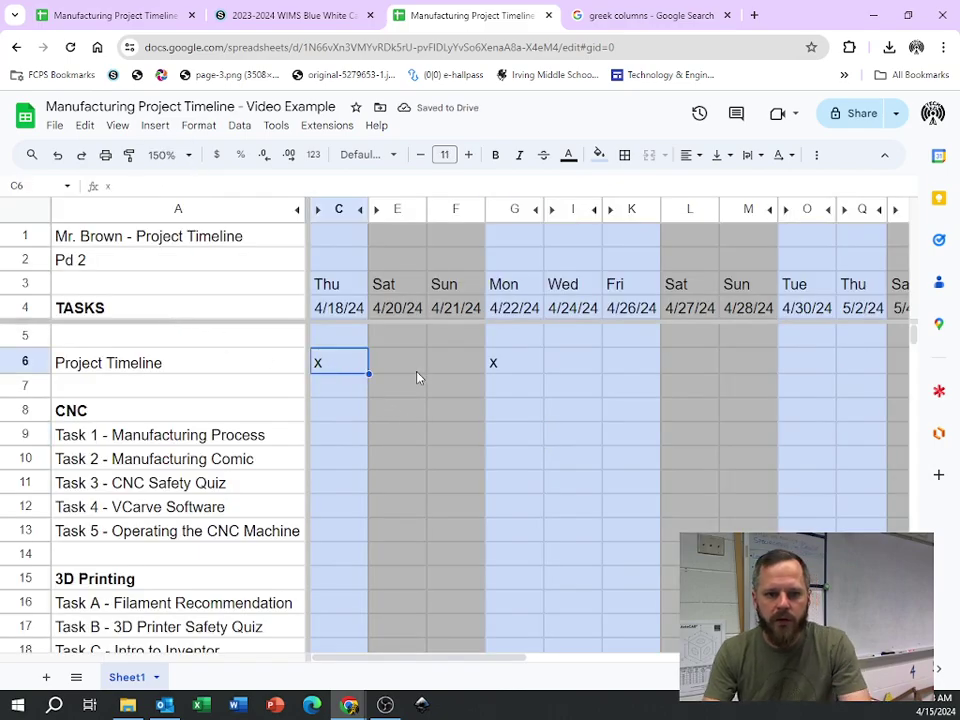
pyautogui.click(518, 371)
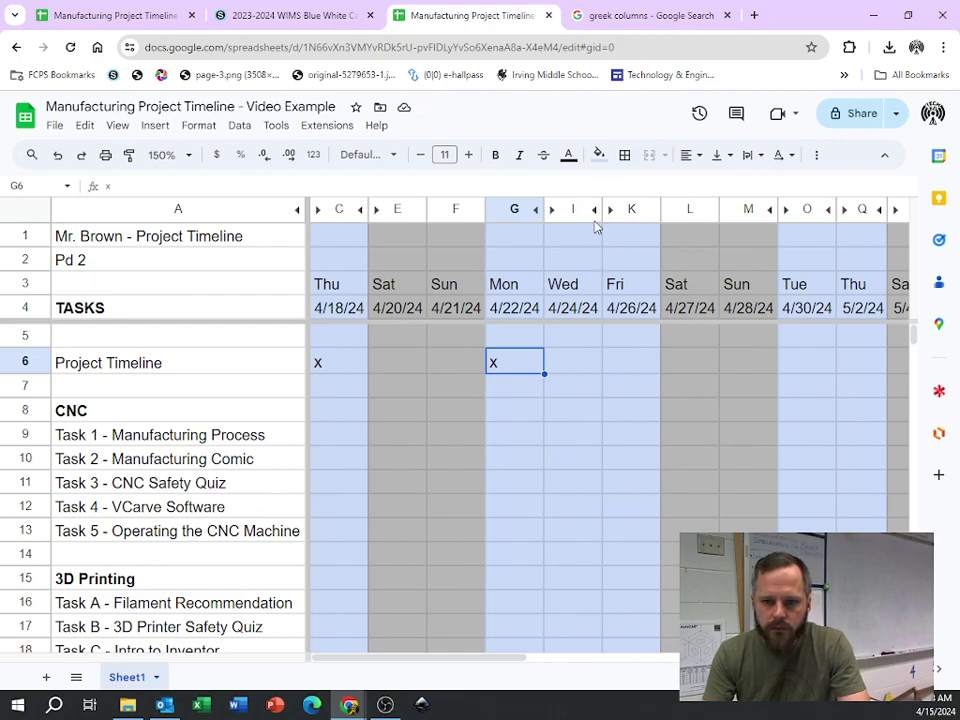
# Step: Review the task-name rows, then select I16 for Task A under Wed 4/24/24
pyautogui.scroll(-2, 544, 456)
pyautogui.scroll(2, 564, 384)
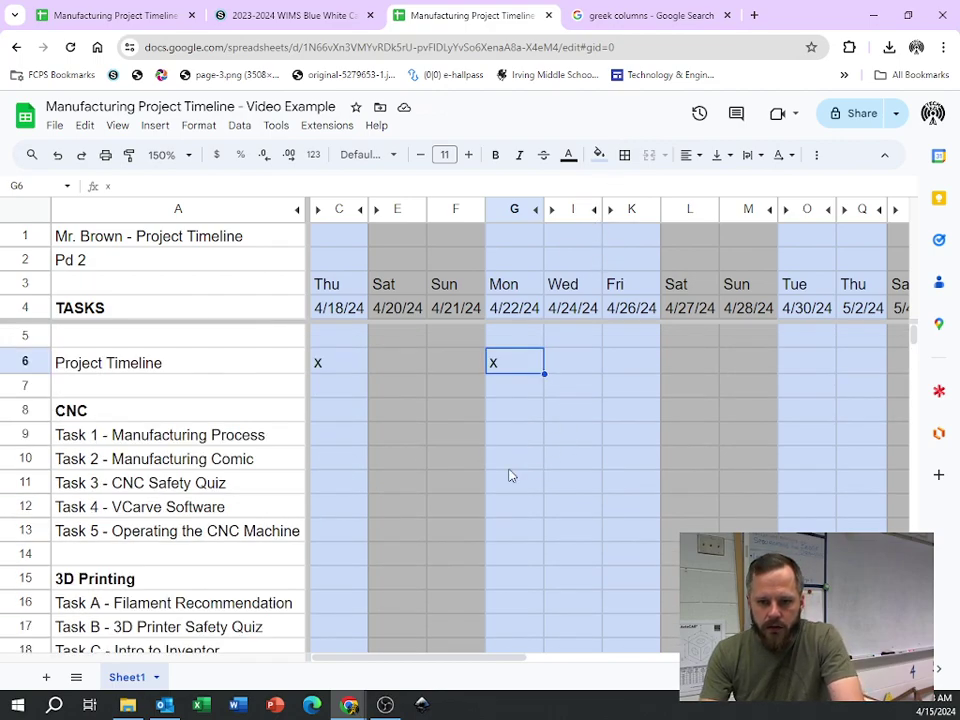
pyautogui.moveTo(215, 441); pyautogui.dragTo(214, 557)
pyautogui.scroll(-2, 196, 501)
pyautogui.rightClick(214, 558)
pyautogui.click(230, 560)
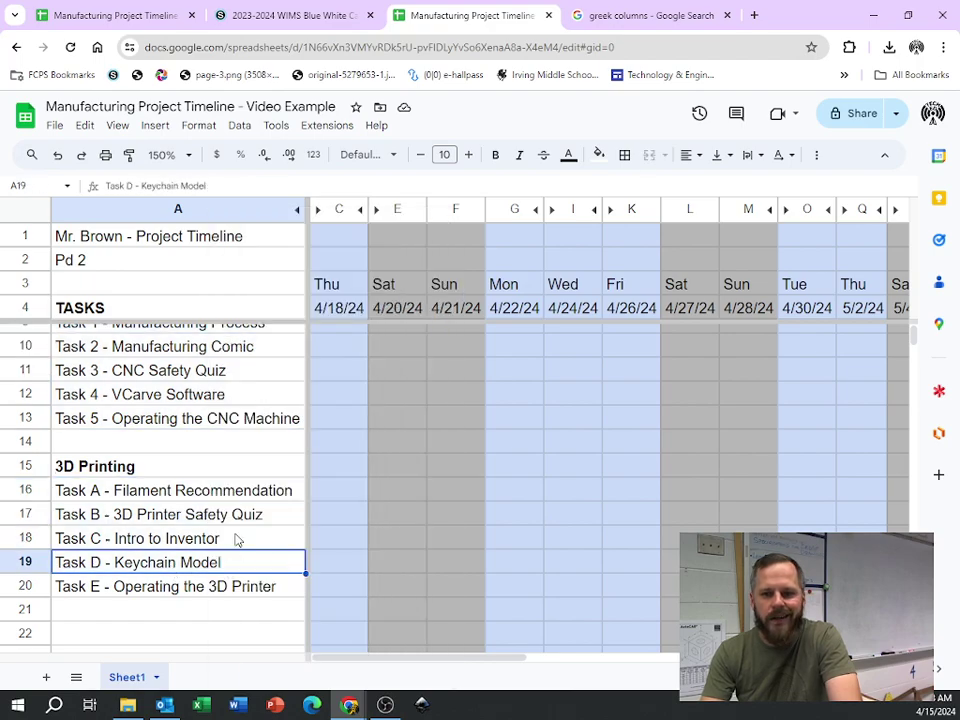
pyautogui.click(577, 404)
pyautogui.scroll(2, 568, 432)
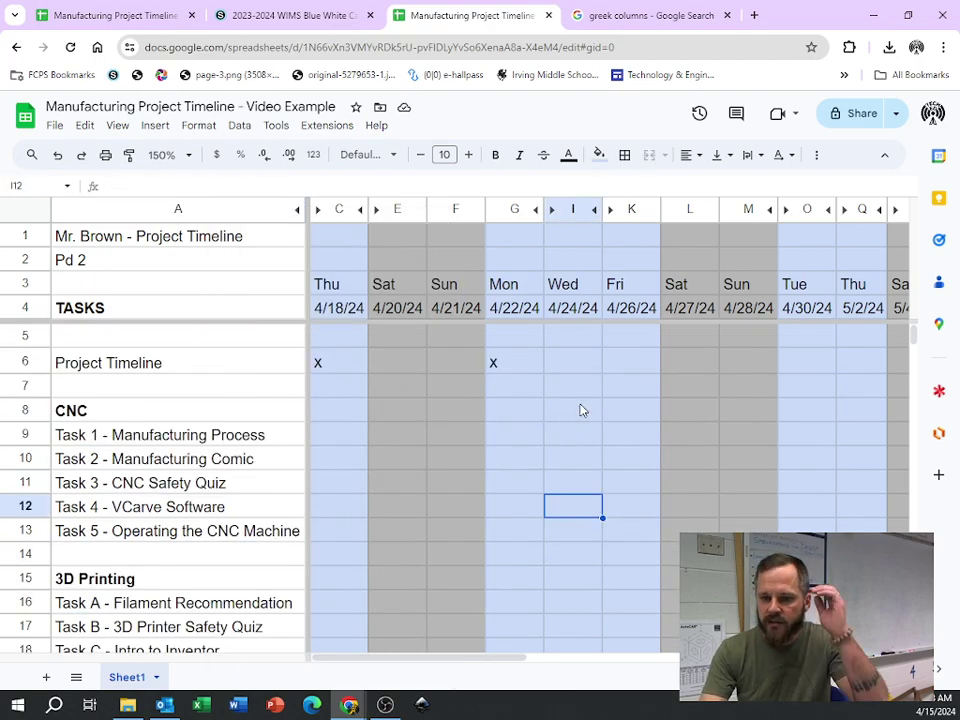
pyautogui.scroll(-2, 577, 450)
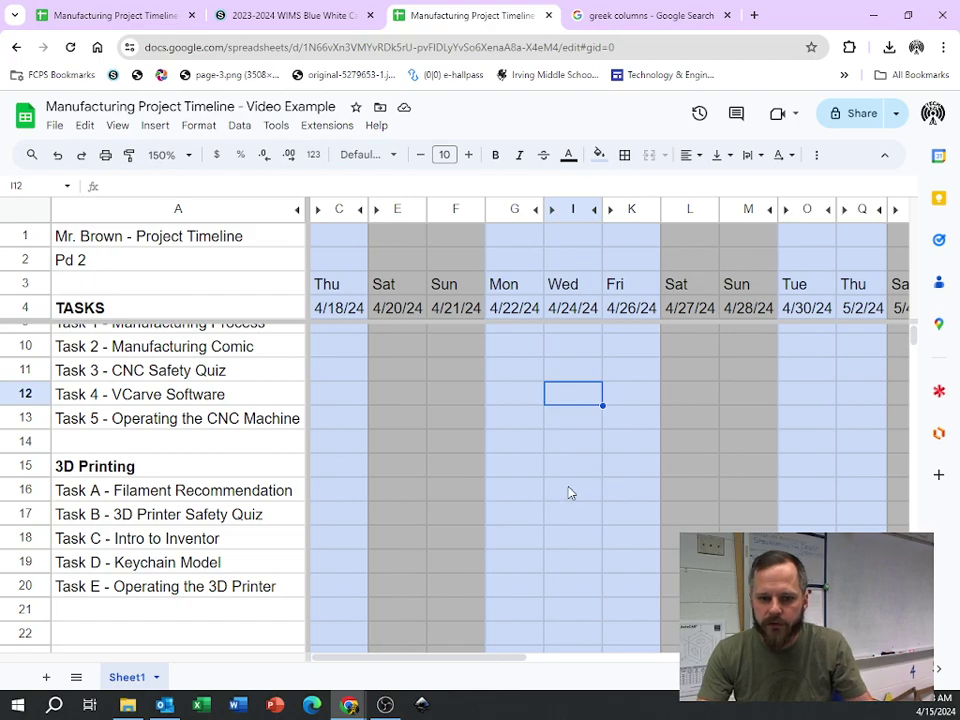
pyautogui.click(572, 489)
pyautogui.scroll(-2, 575, 390)
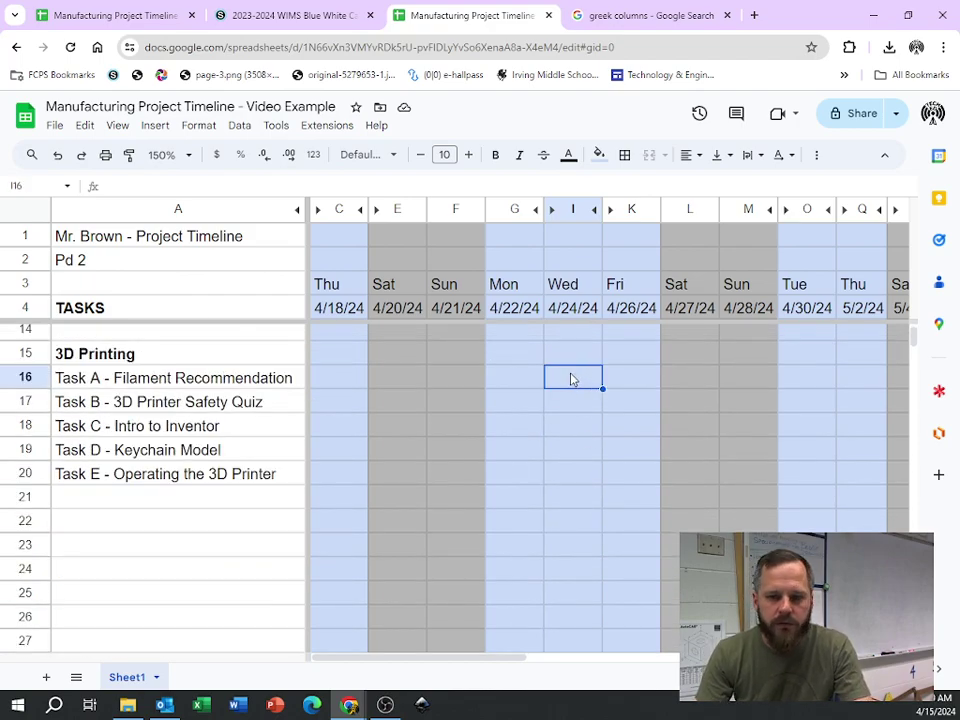
# Step: Enter x marks in I16 for Task A and K17 for Task B
pyautogui.write('x')
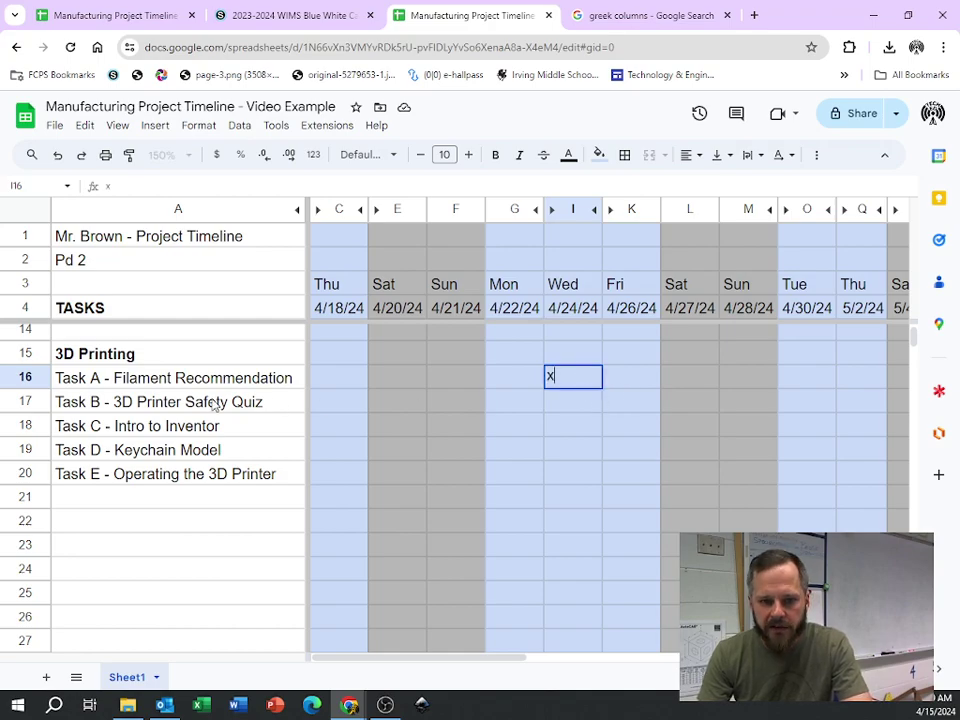
pyautogui.click(628, 401)
pyautogui.write('x')
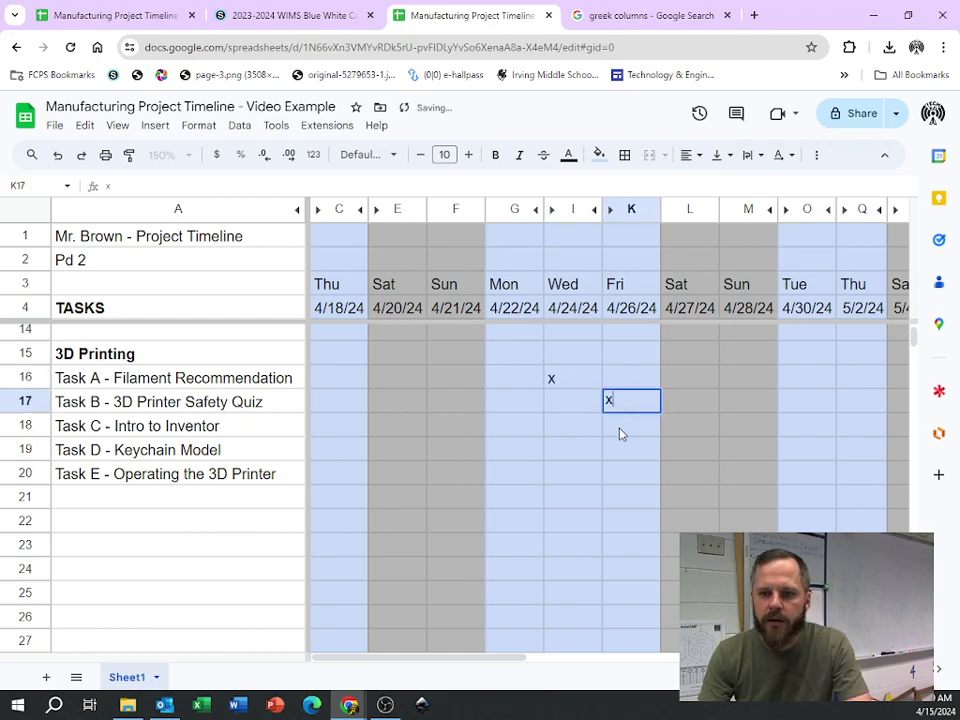
pyautogui.click(158, 427)
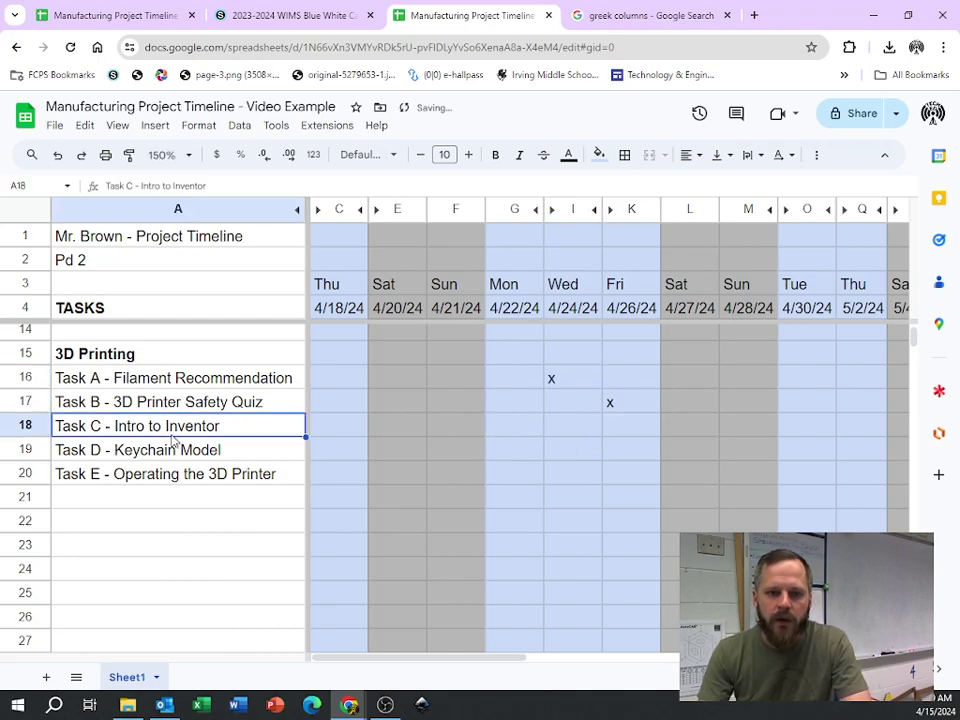
# Step: Mark Task C with an x on Tue 4/30 and Thu 5/2
pyautogui.hscroll(2, 715, 433)
pyautogui.click(700, 427)
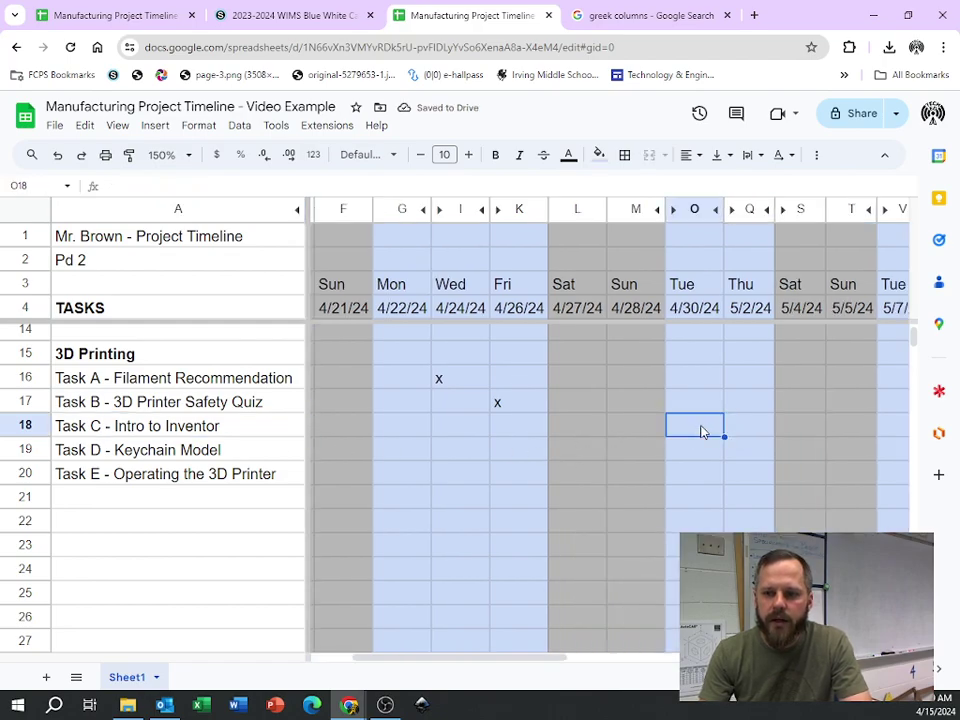
pyautogui.write('x')
pyautogui.click(748, 428)
pyautogui.write('x')
# Step: Mark Task D with an x on Tue 5/7 and Thu 5/9
pyautogui.hscroll(2, 722, 450)
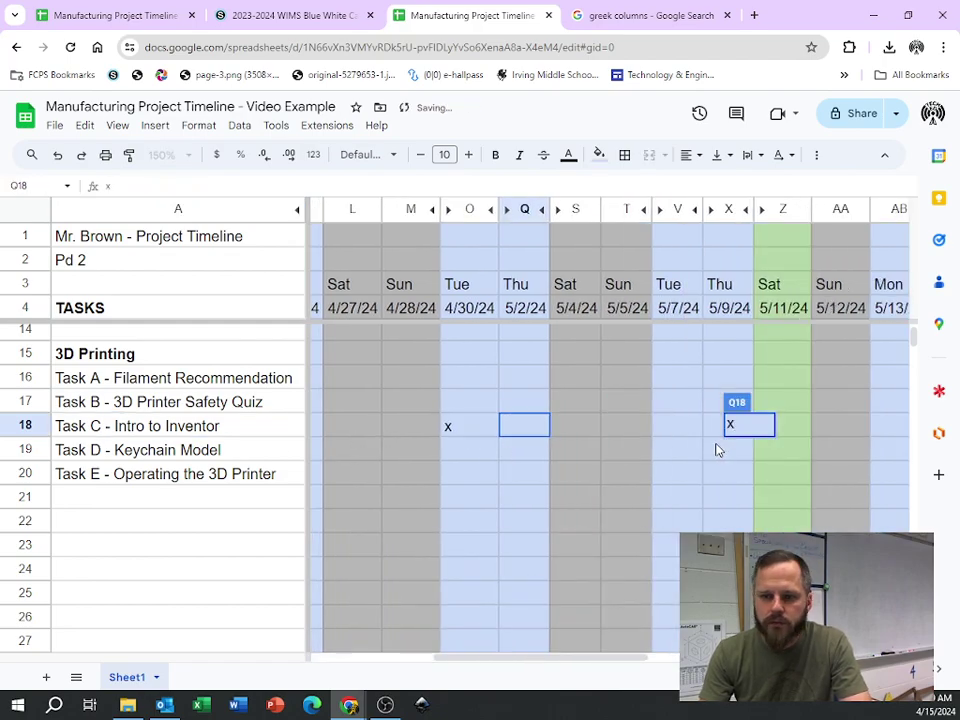
pyautogui.click(573, 452)
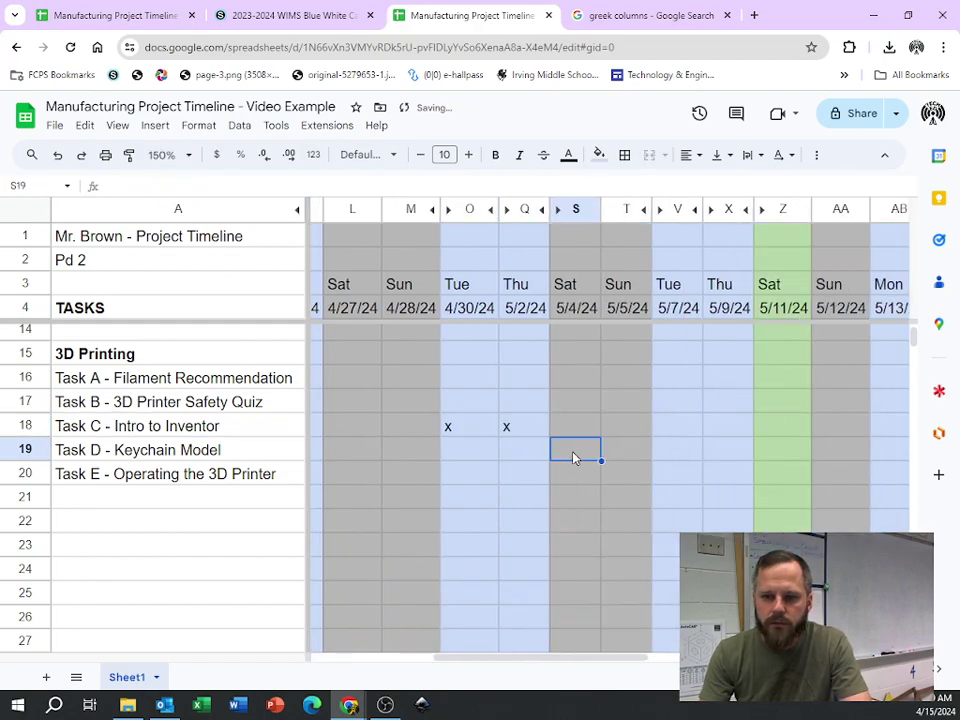
pyautogui.click(675, 453)
pyautogui.write('x')
pyautogui.click(733, 450)
pyautogui.write('x')
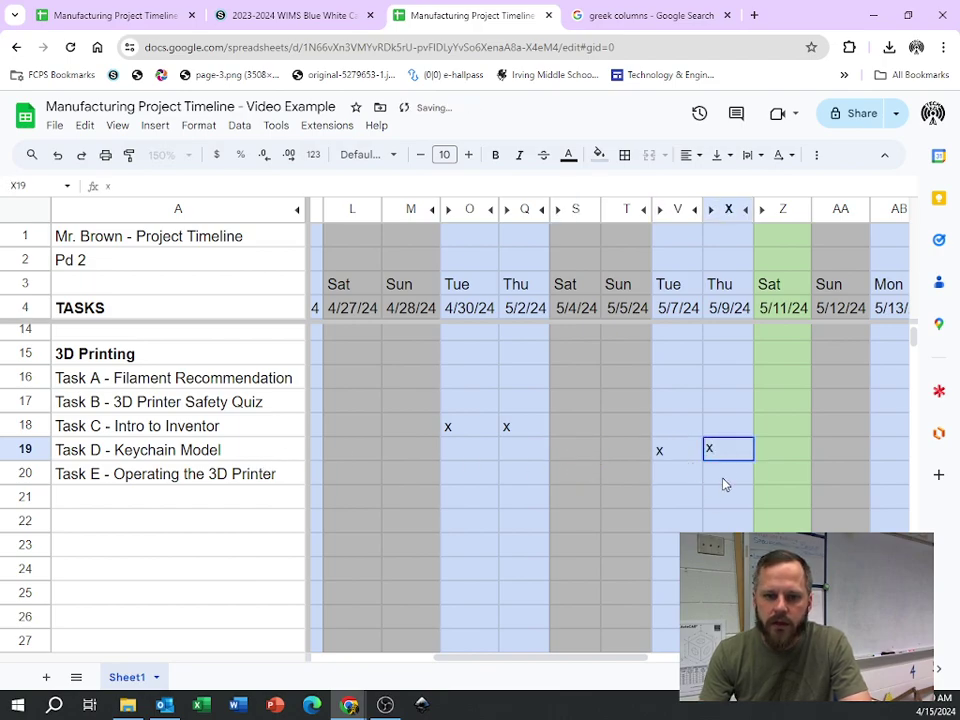
# Step: Mark Task E with an x under Sat 5/11
pyautogui.click(725, 480)
pyautogui.hscroll(2, 418, 500)
pyautogui.hscroll(2, 660, 490)
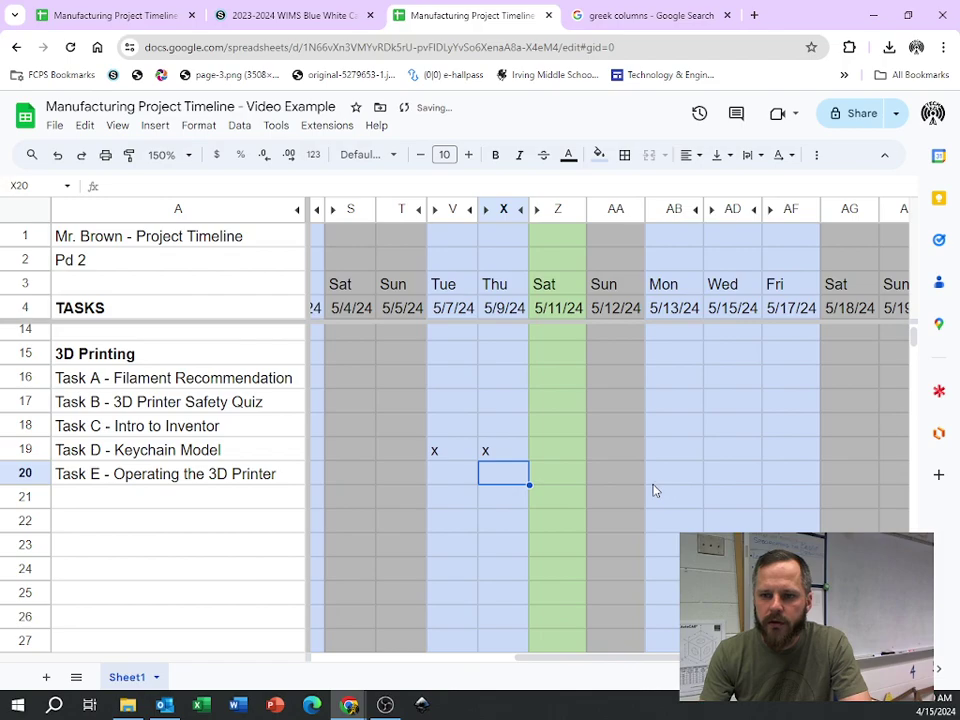
pyautogui.click(562, 483)
pyautogui.write('x')
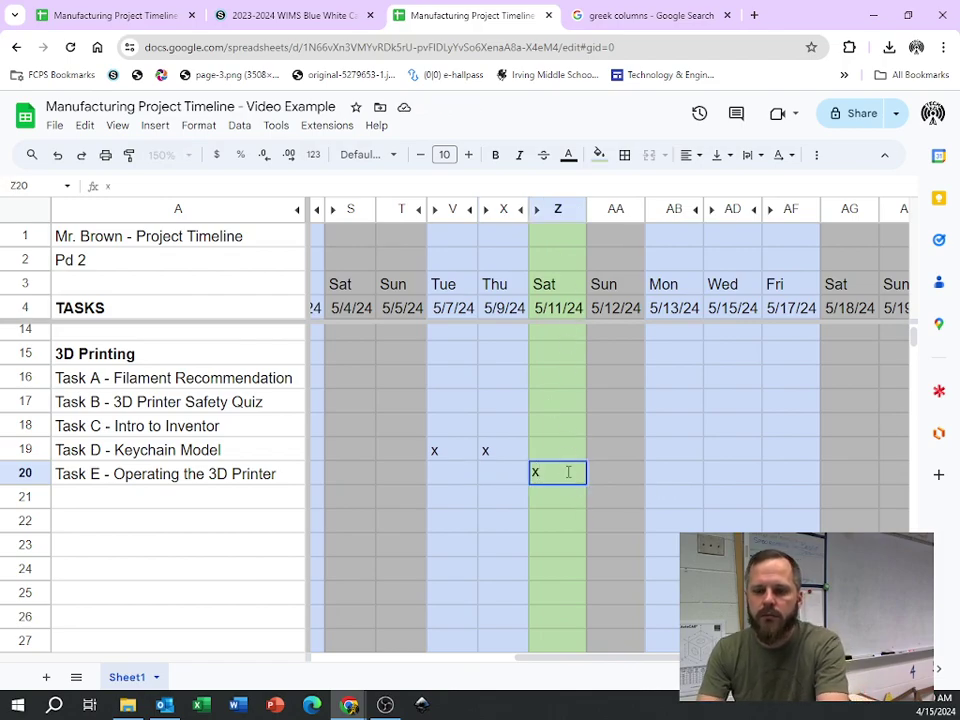
# Step: Clear Task E's 5/11 mark and mark Task E on 5/7 and 5/9 instead
pyautogui.press('Delete')
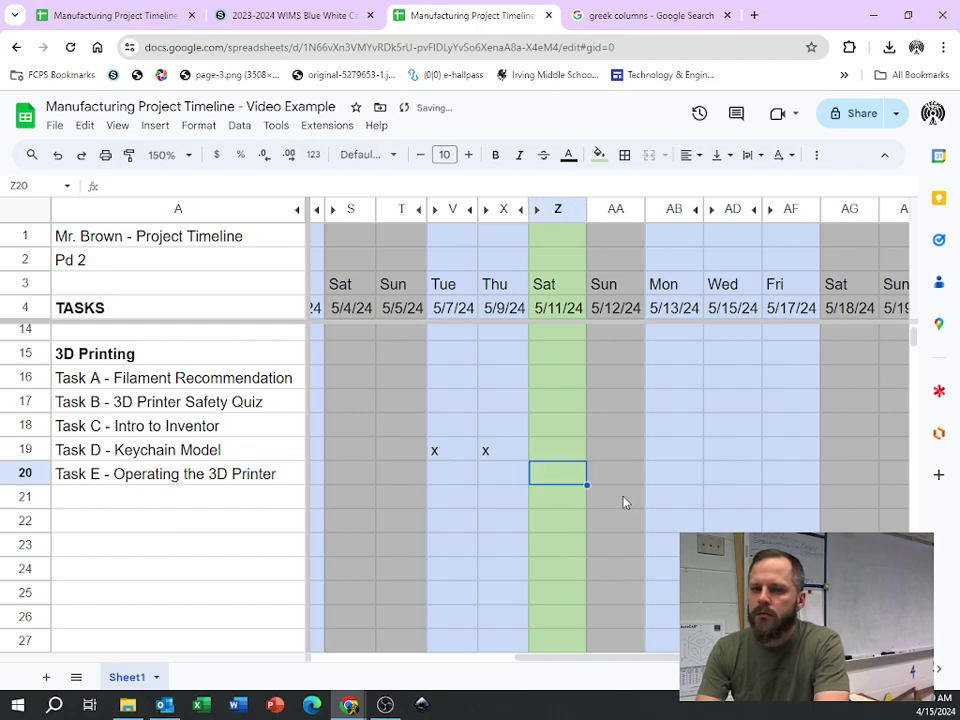
pyautogui.click(658, 499)
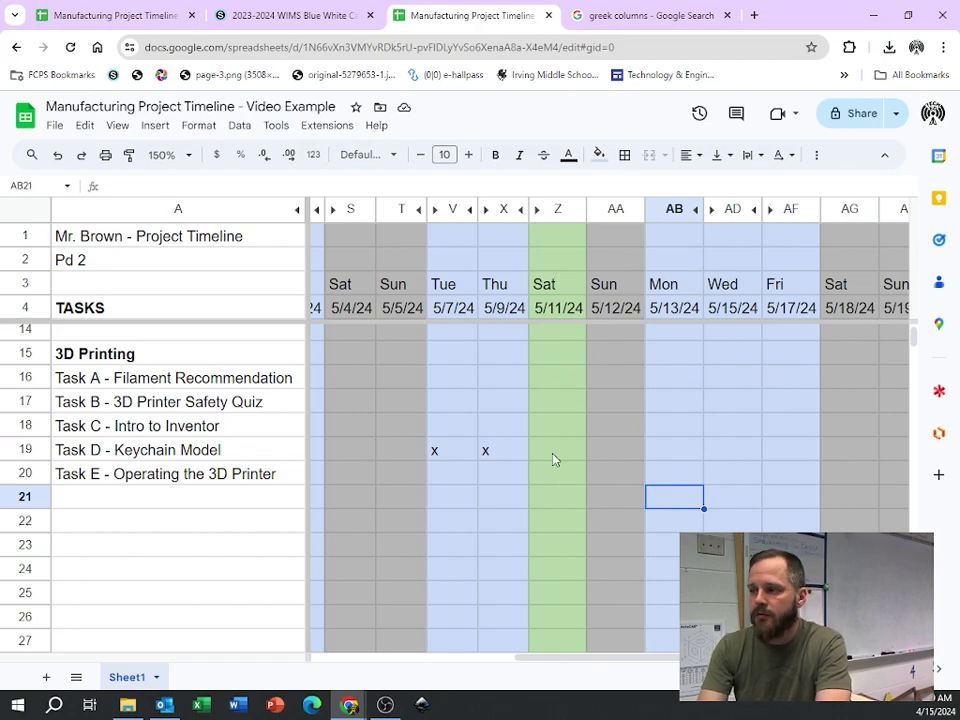
pyautogui.hscroll(-5, 553, 469)
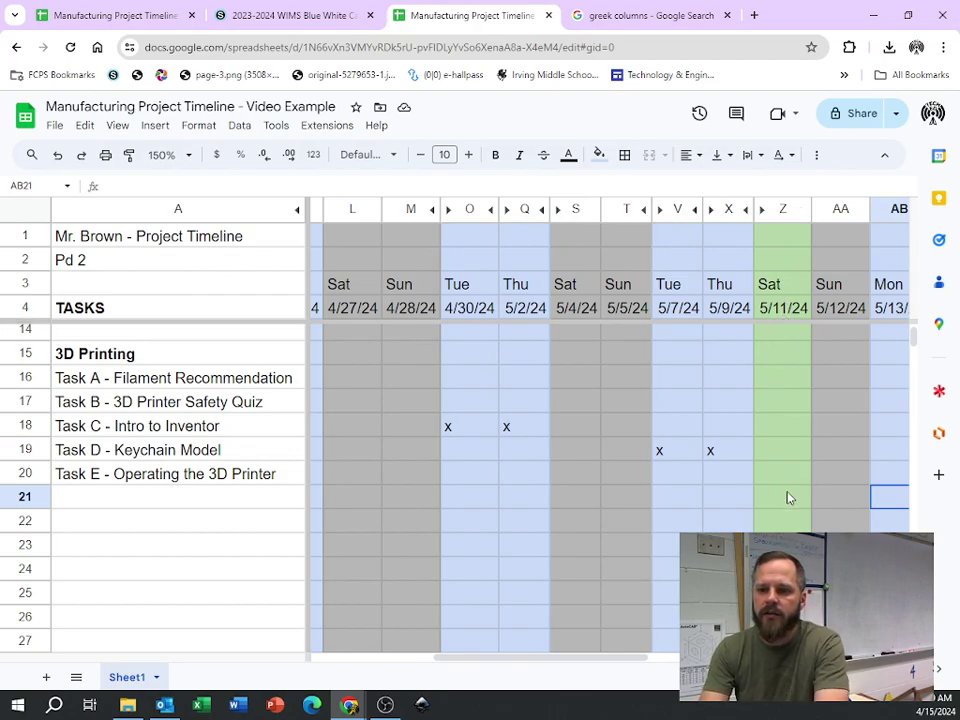
pyautogui.click(720, 456)
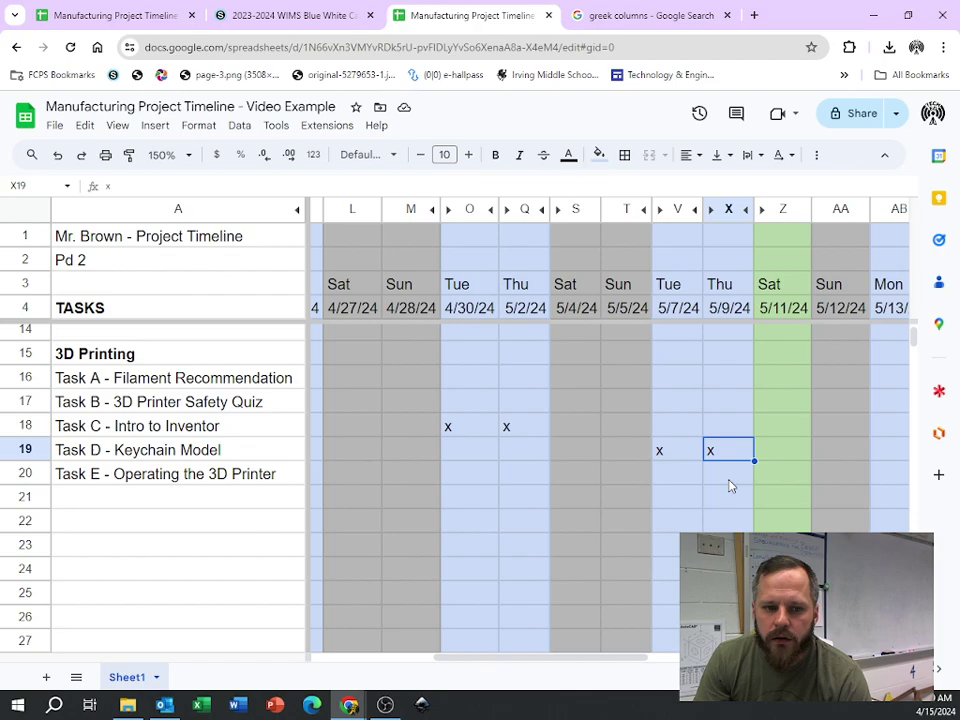
pyautogui.click(726, 482)
pyautogui.write('x')
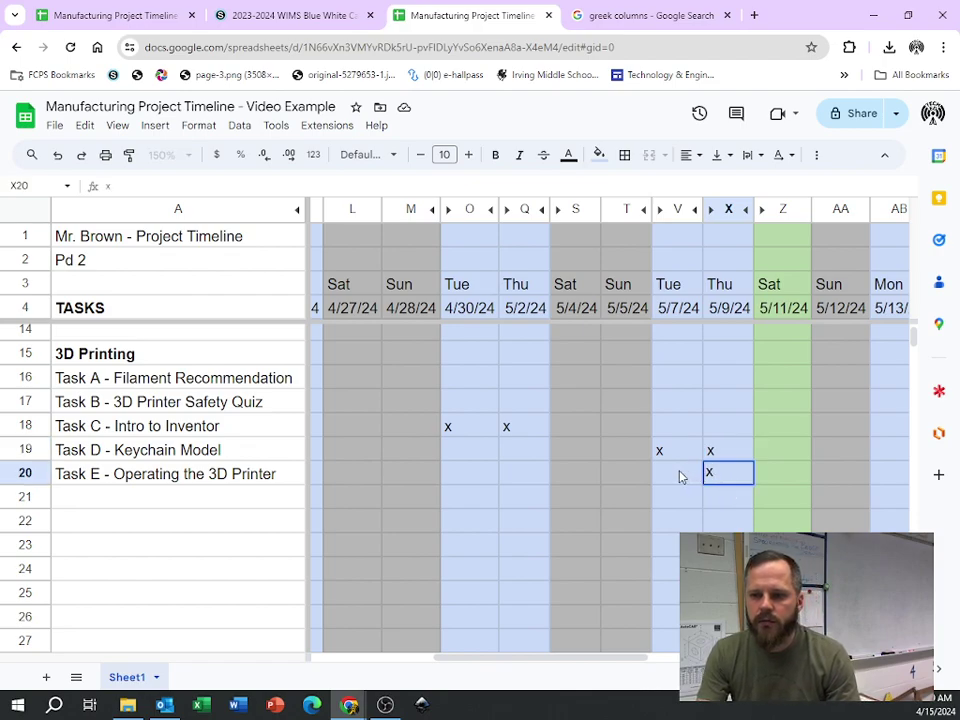
pyautogui.click(681, 476)
pyautogui.write('x')
# Step: Move Task D's marks from 5/7 and 5/9 to 4/30 and 5/2
pyautogui.click(726, 458)
pyautogui.click(668, 455)
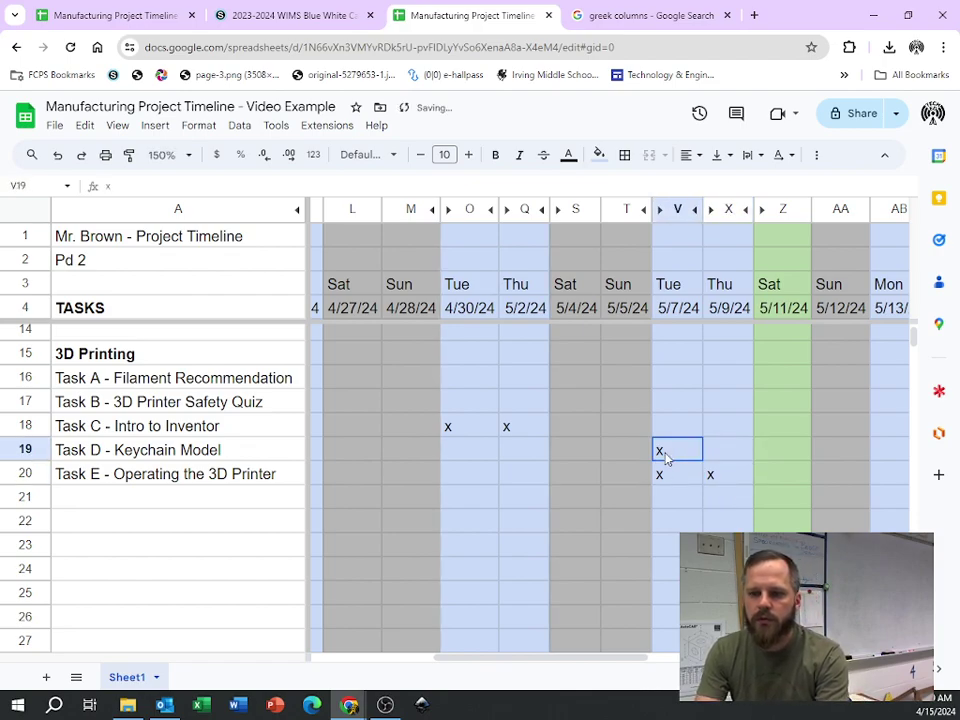
pyautogui.press('Delete')
pyautogui.click(540, 456)
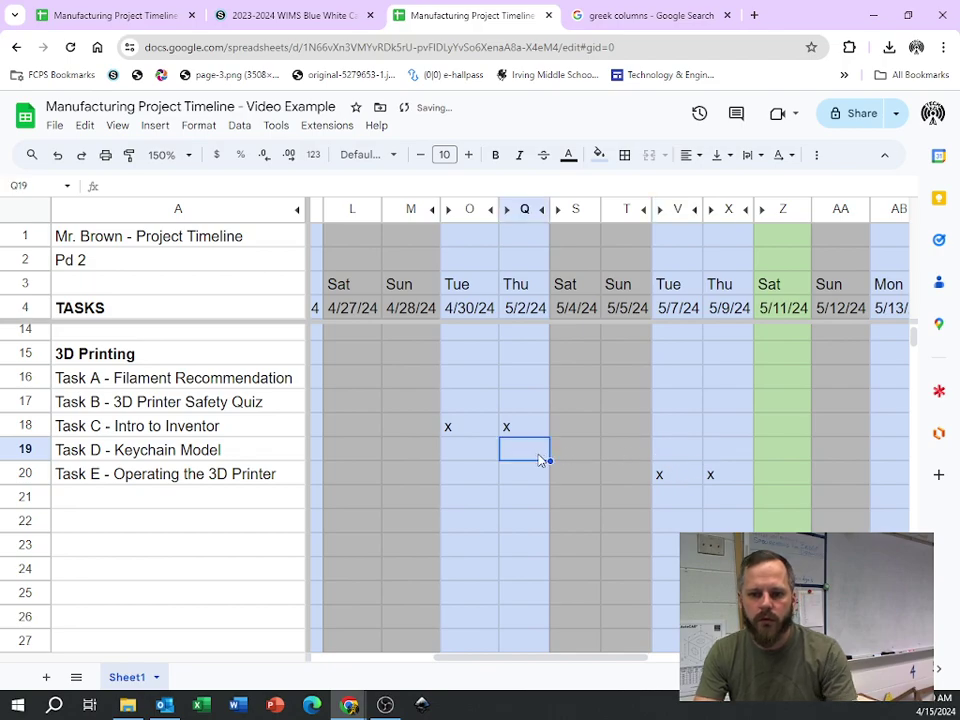
pyautogui.write('x')
pyautogui.click(488, 456)
pyautogui.write('x')
# Step: Delete Task C's 4/30 and 5/2 marks and mark Task C on Fri 4/26
pyautogui.click(519, 432)
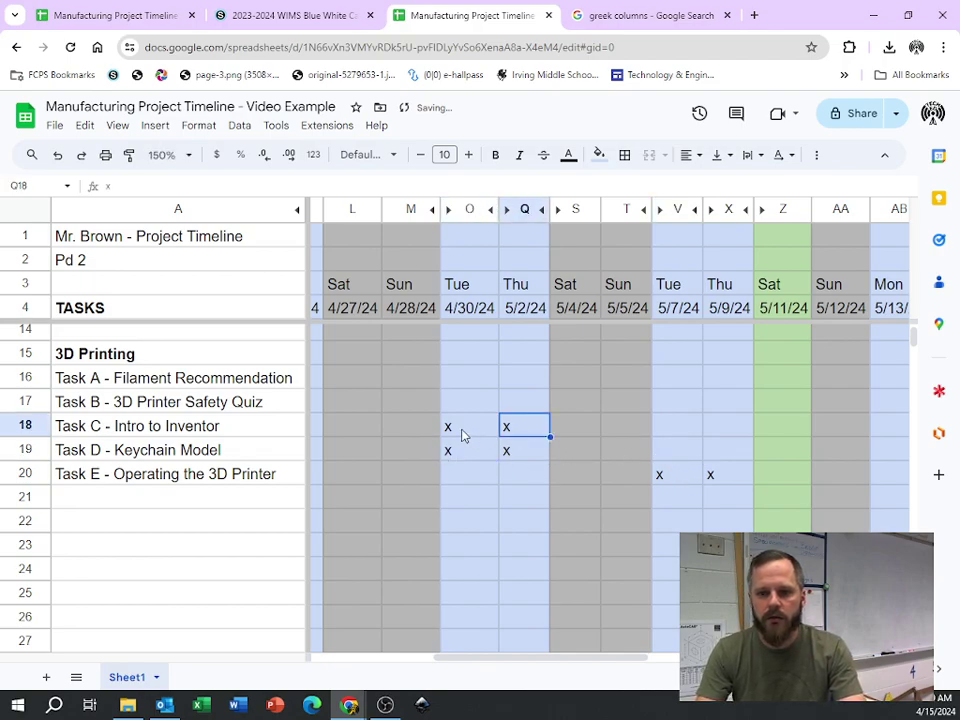
pyautogui.press('Delete')
pyautogui.click(456, 428)
pyautogui.press('Delete')
pyautogui.hscroll(-5, 452, 455)
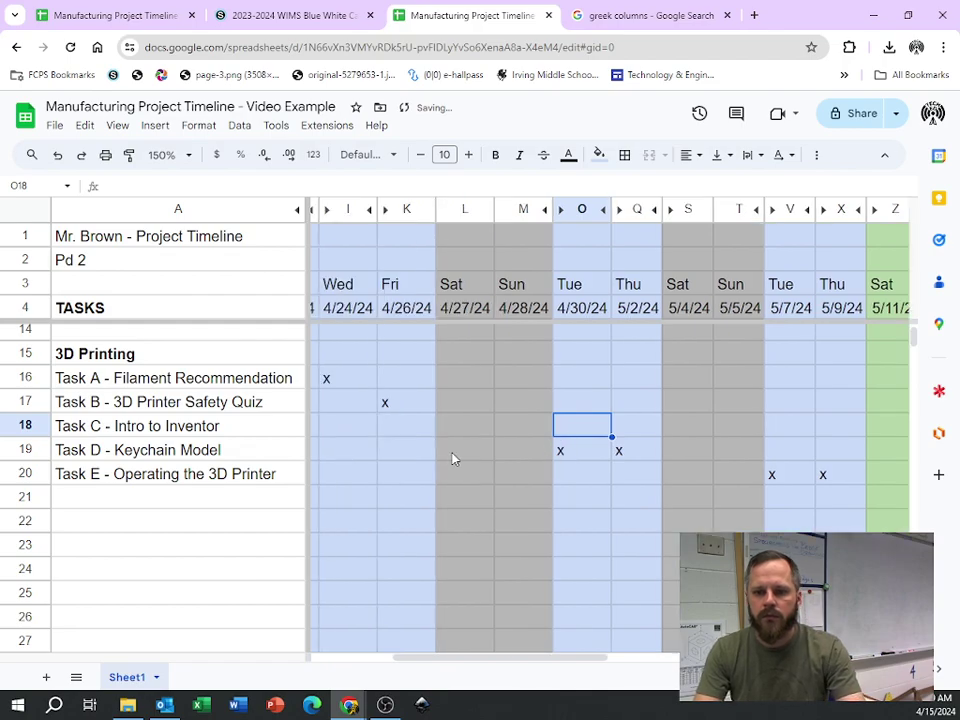
pyautogui.click(514, 428)
pyautogui.write('x')
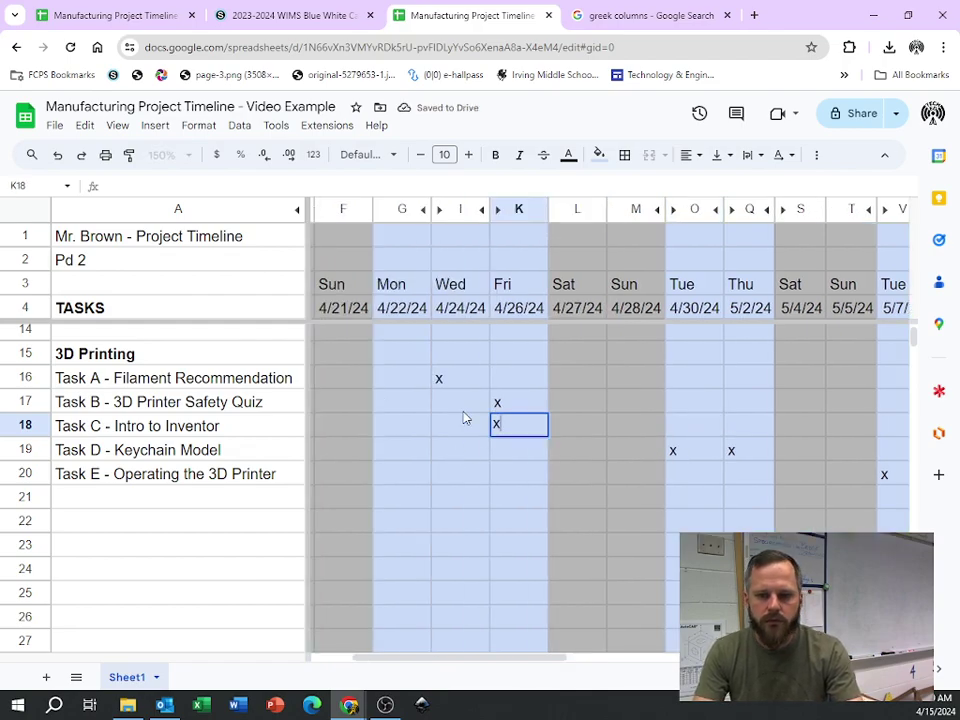
# Step: Move Task B's mark from 4/26 to 4/24 and clear Task A's 4/24 mark
pyautogui.click(456, 410)
pyautogui.write('x')
pyautogui.click(497, 405)
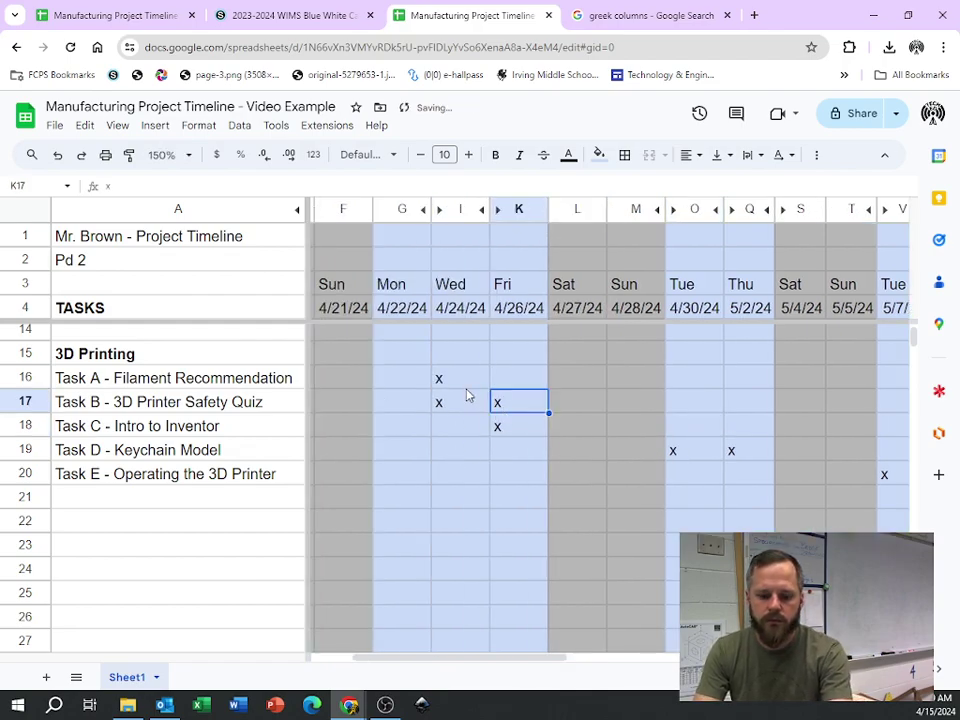
pyautogui.press('Delete')
pyautogui.click(441, 378)
pyautogui.press('Delete')
pyautogui.hscroll(-2, 457, 402)
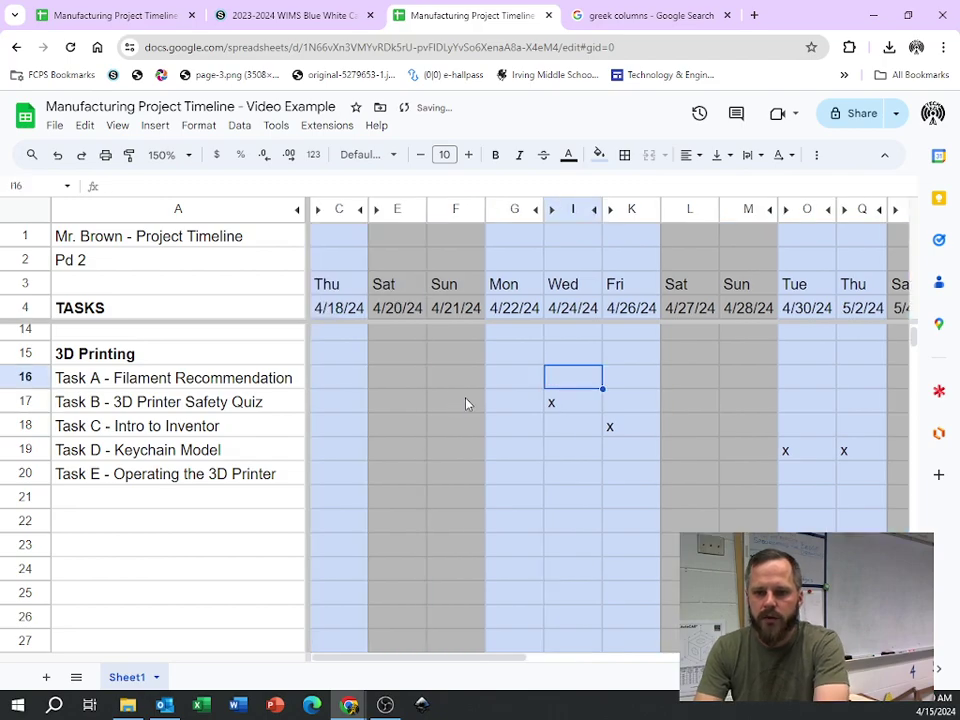
pyautogui.click(519, 387)
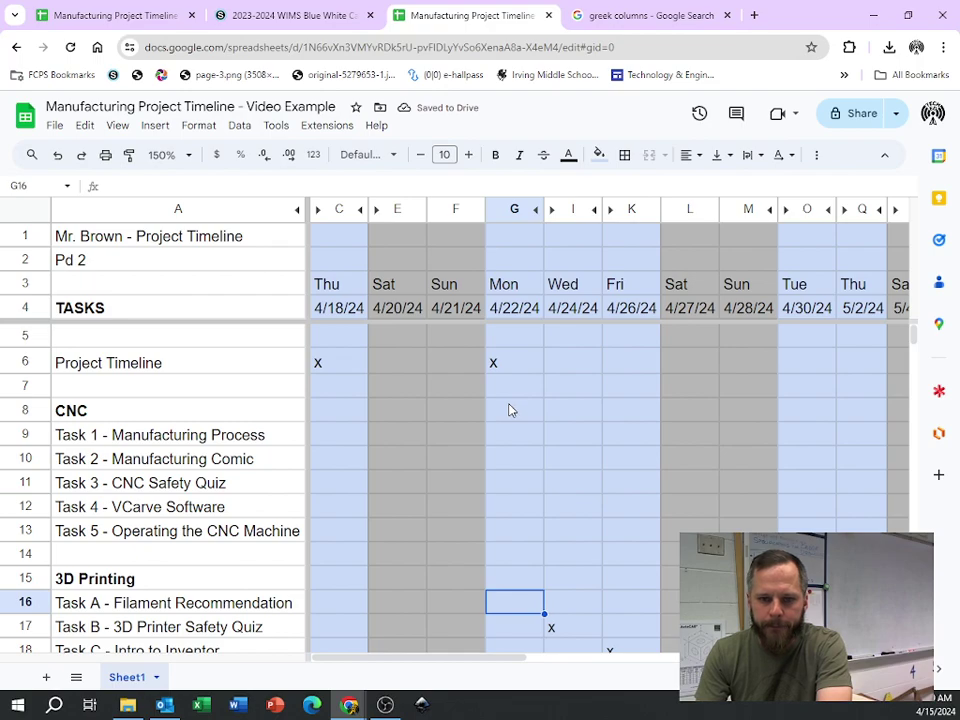
# Step: Mark Task A on Mon 4/22 and delete the Project Timeline row's 4/22 mark
pyautogui.scroll(-3, 508, 410)
pyautogui.scroll(2, 508, 410)
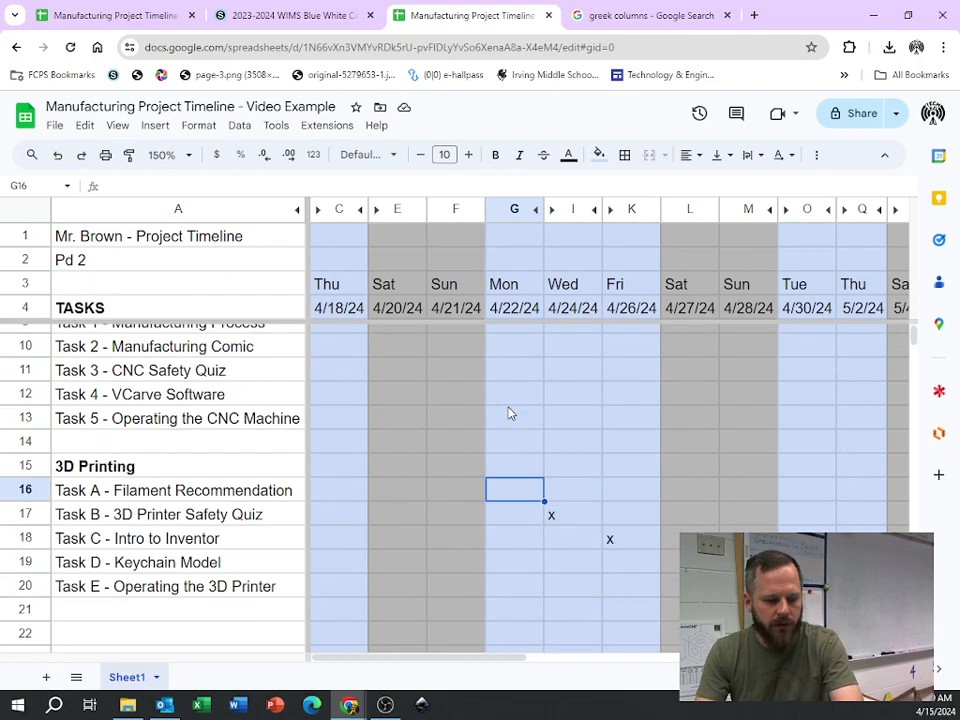
pyautogui.write('x')
pyautogui.scroll(2, 510, 415)
pyautogui.click(503, 364)
pyautogui.hotkey('ctrl', 'Right')
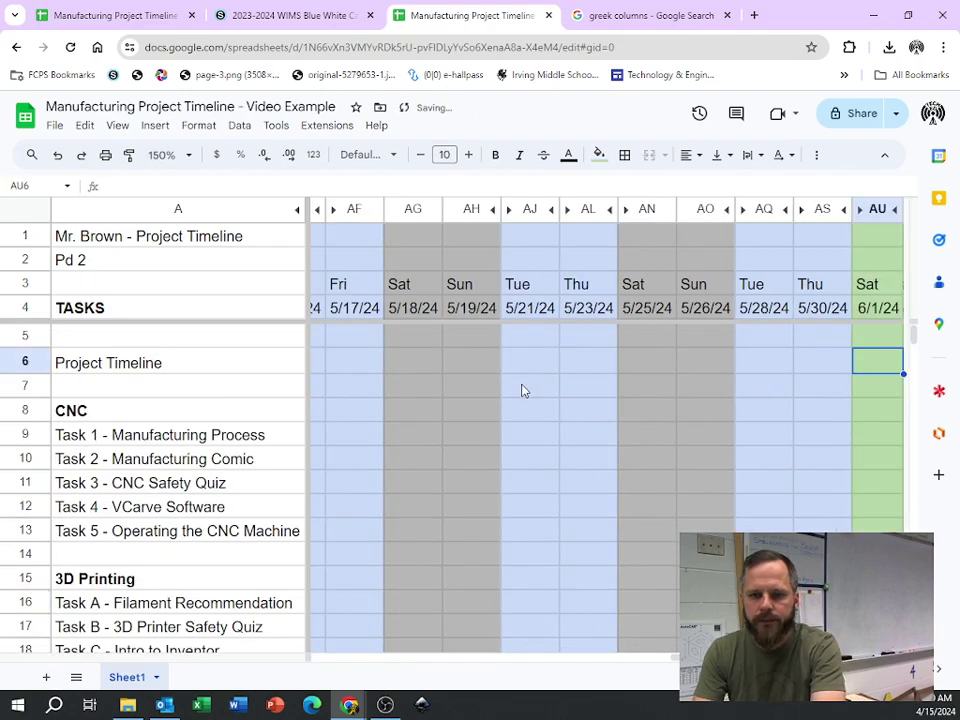
pyautogui.hscroll(-10, 521, 390)
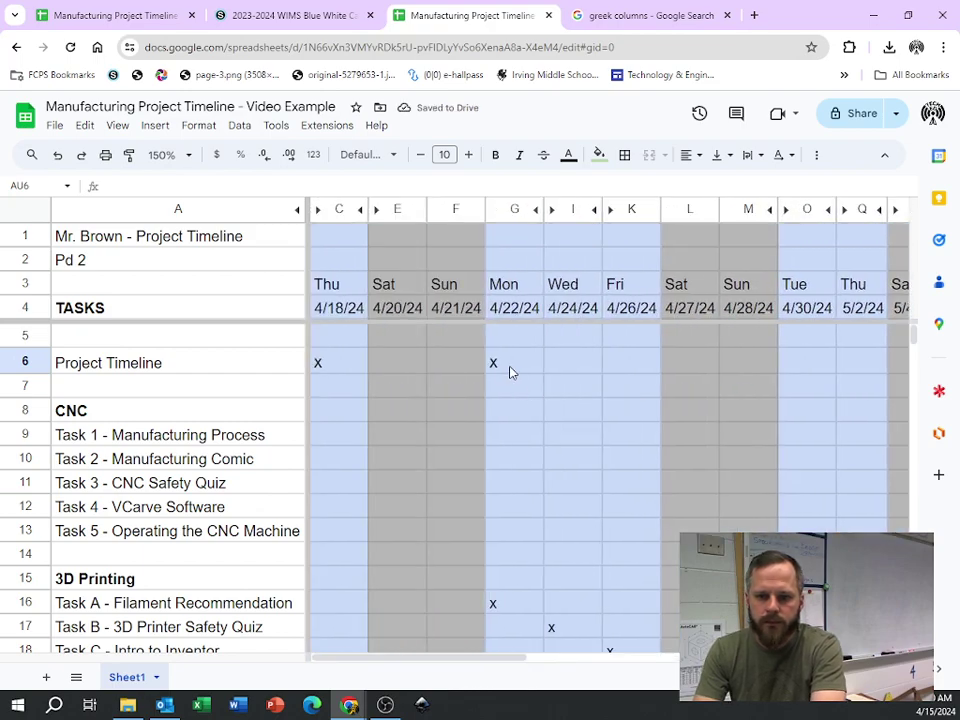
pyautogui.click(509, 372)
pyautogui.press('Delete')
pyautogui.click(531, 461)
# Step: Scroll so rows 5–17 with the CNC tasks sit beside the May date columns
pyautogui.scroll(-3, 533, 452)
pyautogui.scroll(-1, 551, 448)
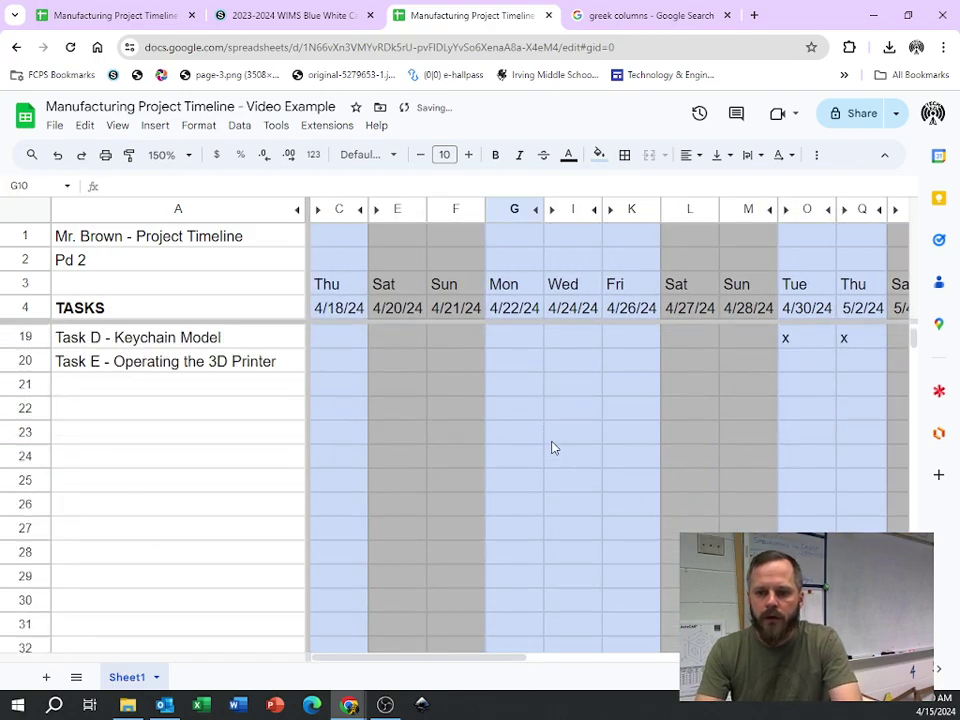
pyautogui.scroll(4, 551, 448)
pyautogui.scroll(-1, 551, 448)
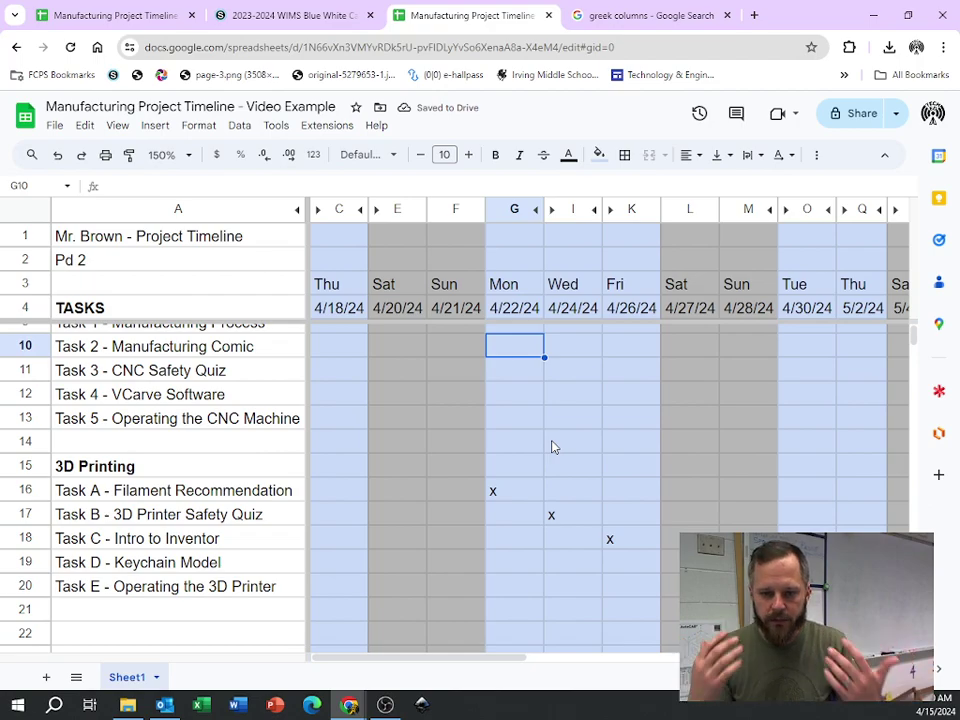
pyautogui.moveTo(508, 658); pyautogui.dragTo(666, 660)
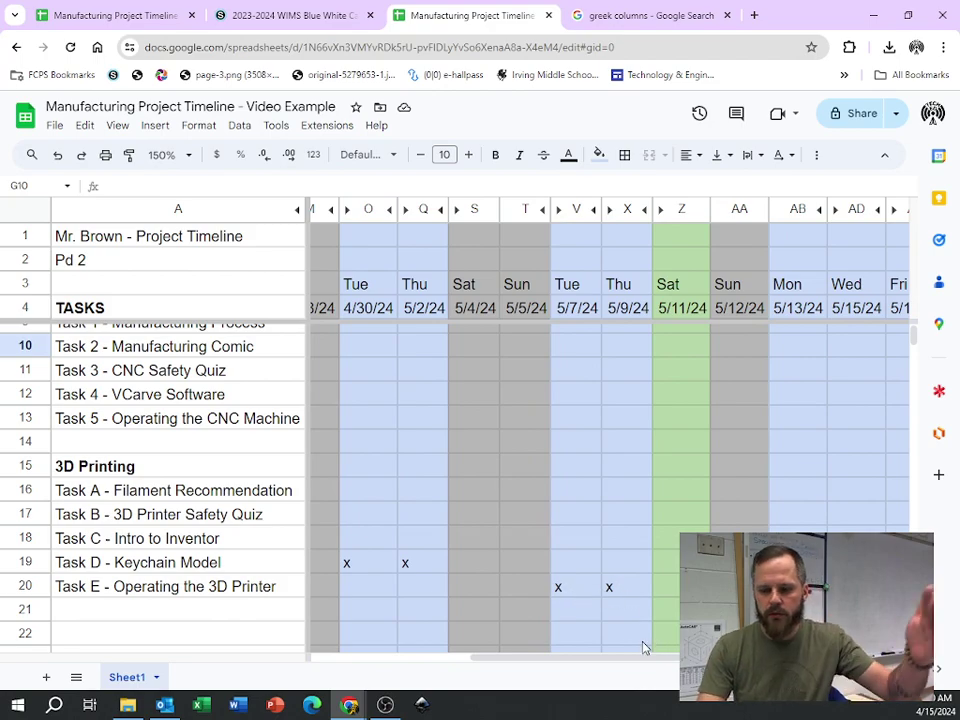
pyautogui.moveTo(635, 661); pyautogui.dragTo(465, 670)
pyautogui.scroll(2, 416, 497)
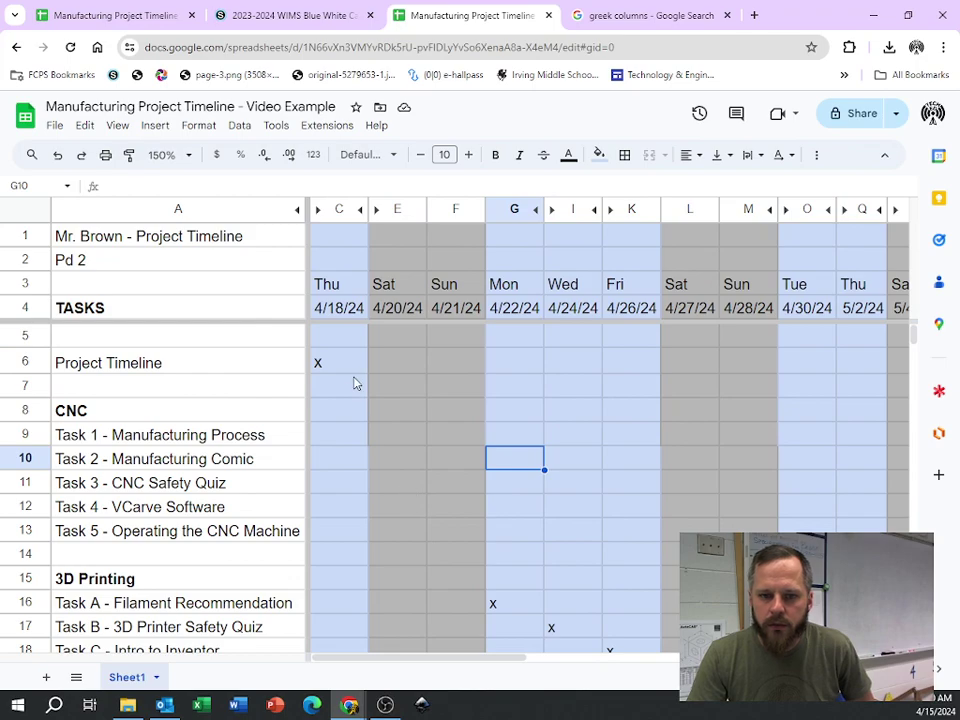
pyautogui.scroll(-2, 410, 444)
pyautogui.hscroll(10, 641, 548)
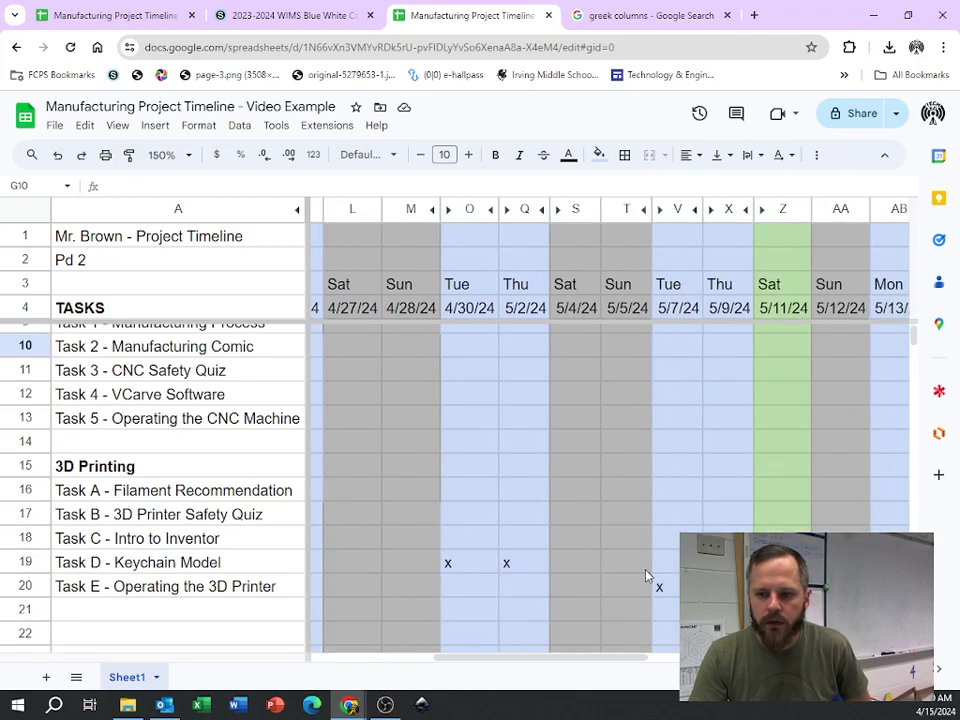
pyautogui.hscroll(2, 630, 600)
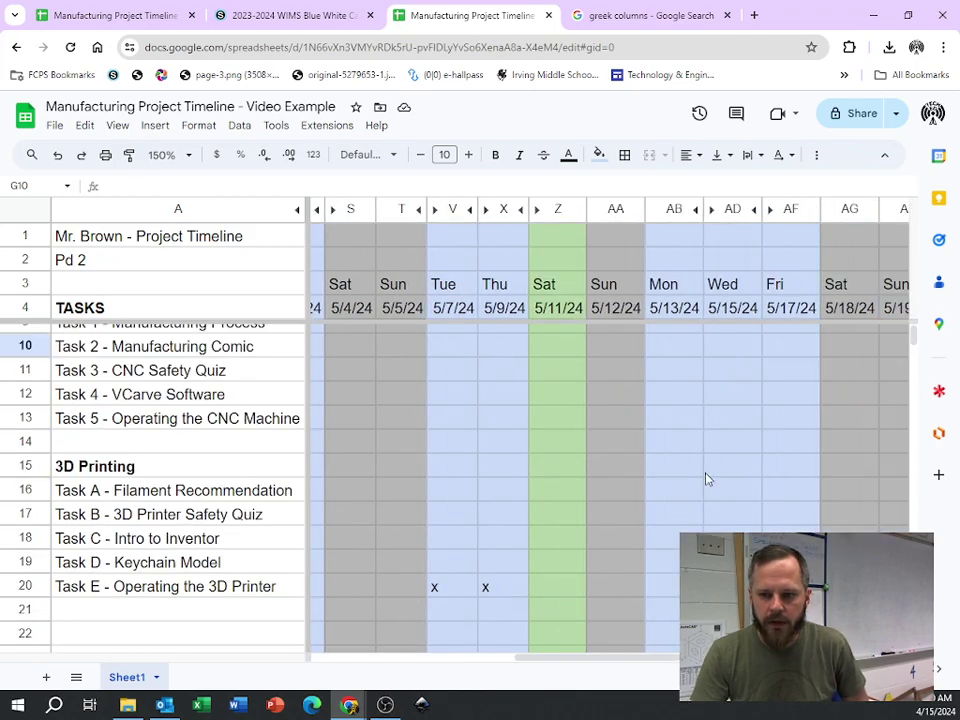
pyautogui.scroll(2, 206, 409)
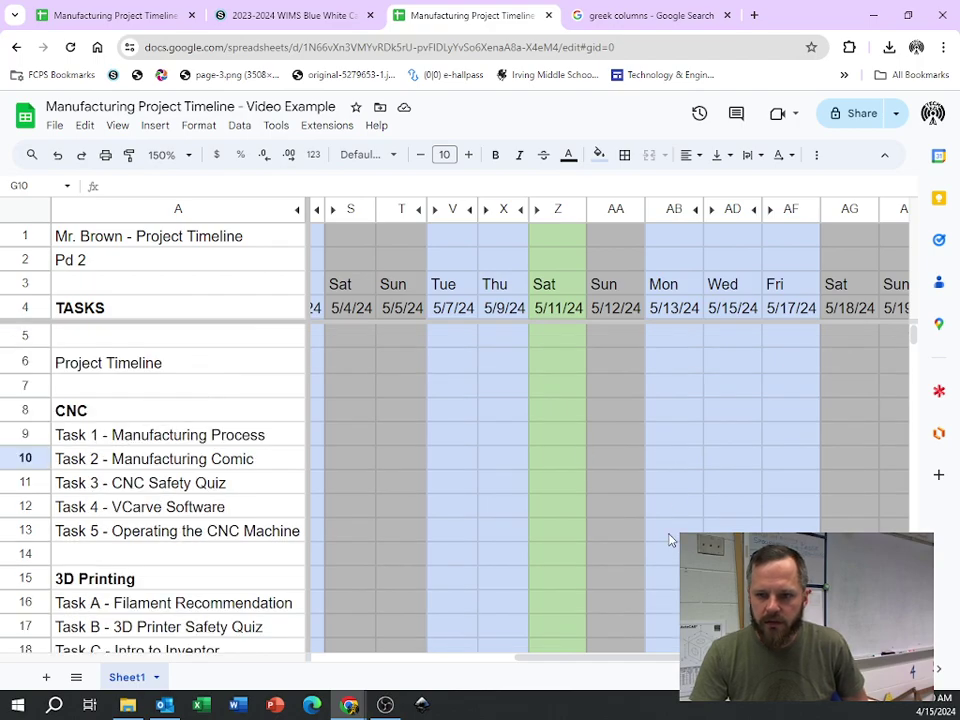
pyautogui.scroll(-2, 668, 543)
pyautogui.scroll(2, 668, 500)
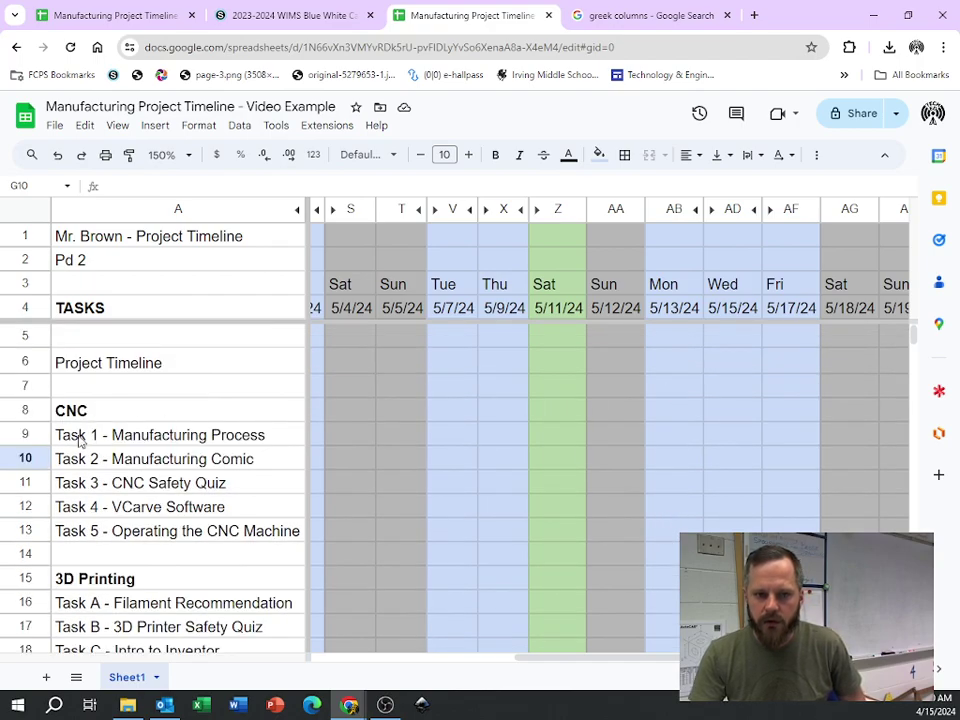
# Step: Mark CNC Task 1 on Mon 5/13 and Task 2 on 5/15 and 5/17
pyautogui.click(79, 437)
pyautogui.click(680, 438)
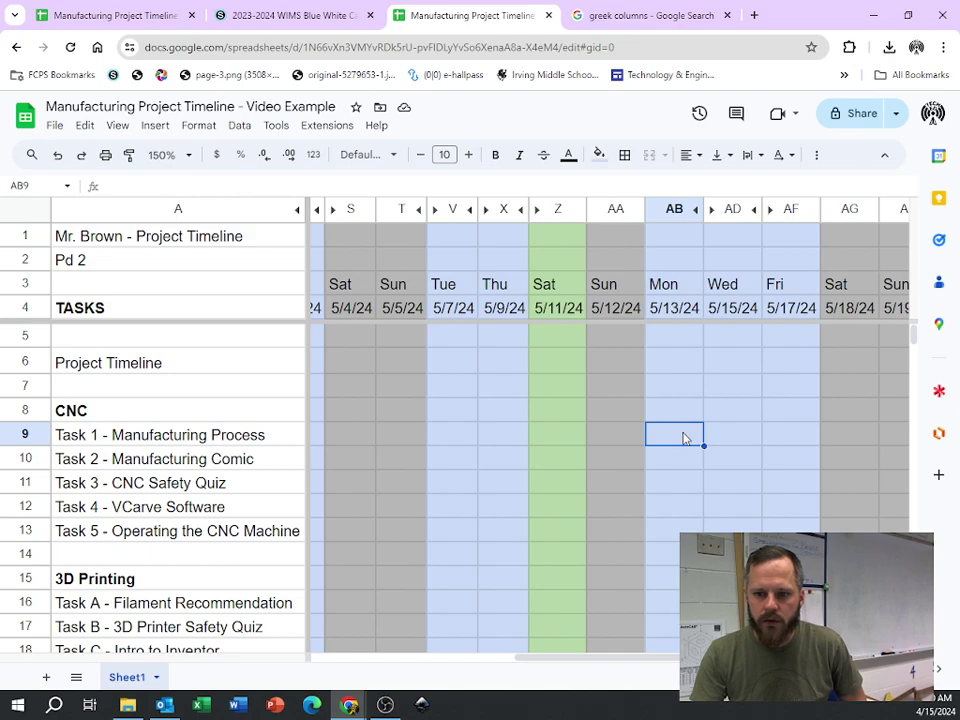
pyautogui.write('x')
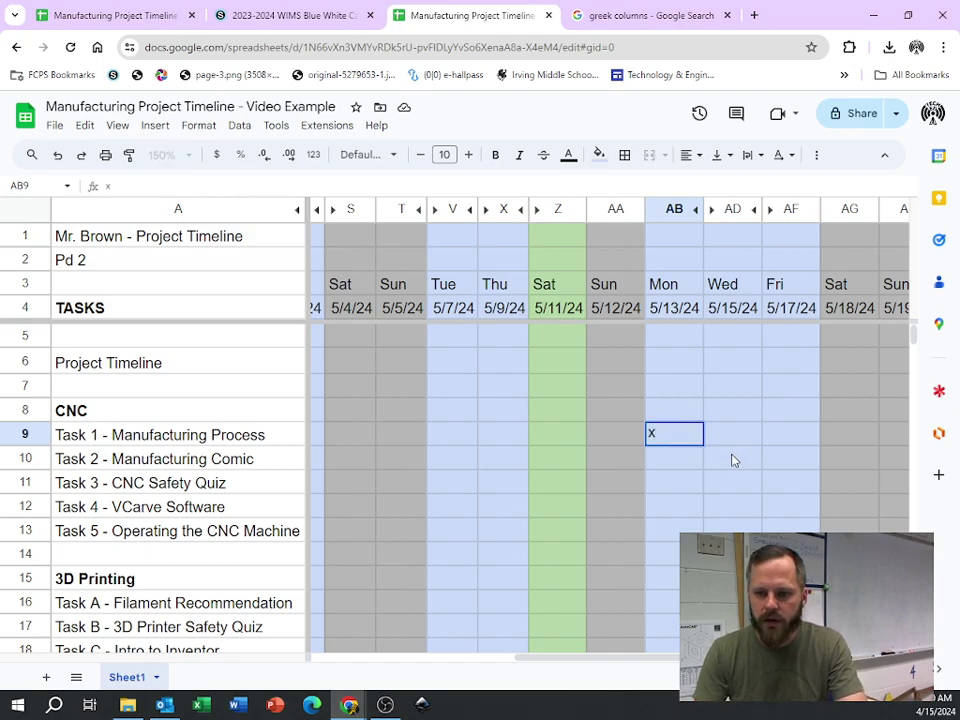
pyautogui.click(735, 462)
pyautogui.write('x')
pyautogui.click(792, 461)
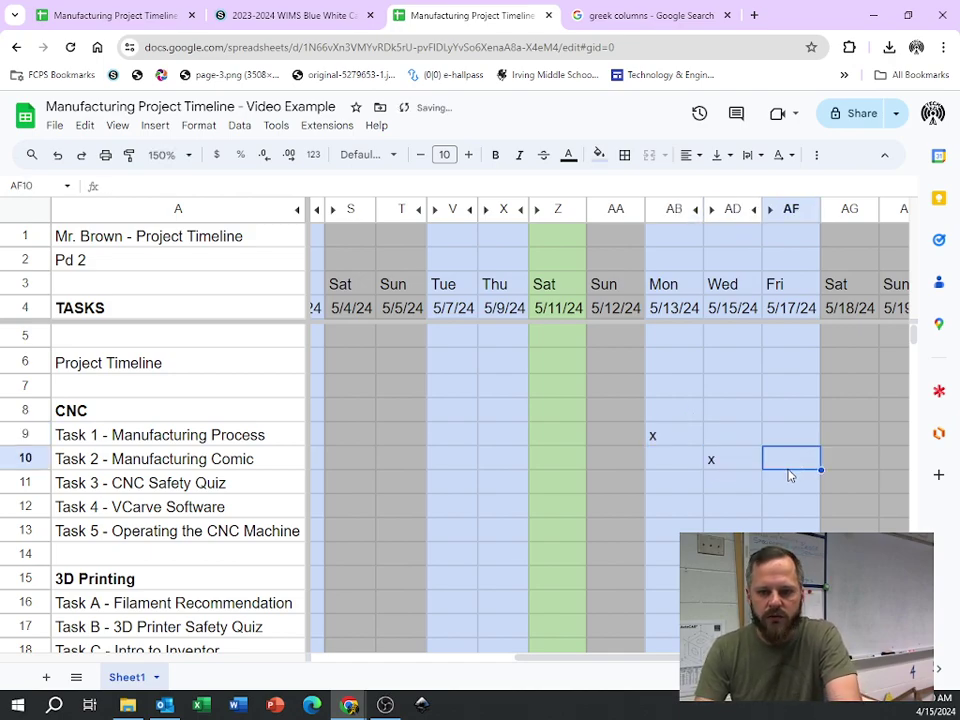
pyautogui.write('x')
# Step: Mark Task 3 on Tue 5/21 and Task 4 on Thu 5/23
pyautogui.hscroll(2, 683, 494)
pyautogui.click(741, 488)
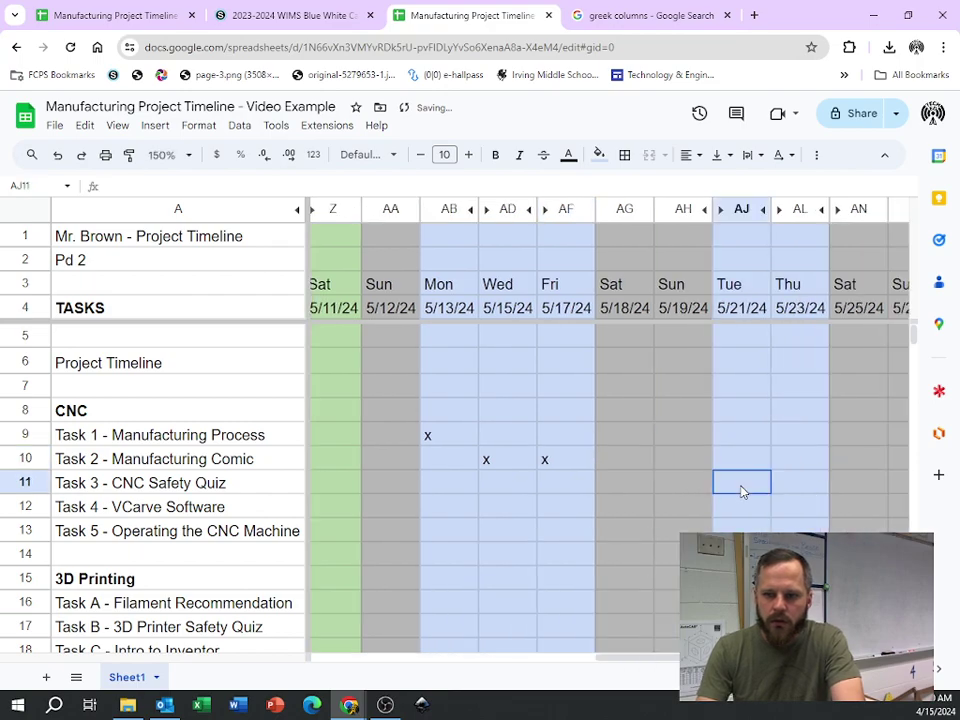
pyautogui.write('x')
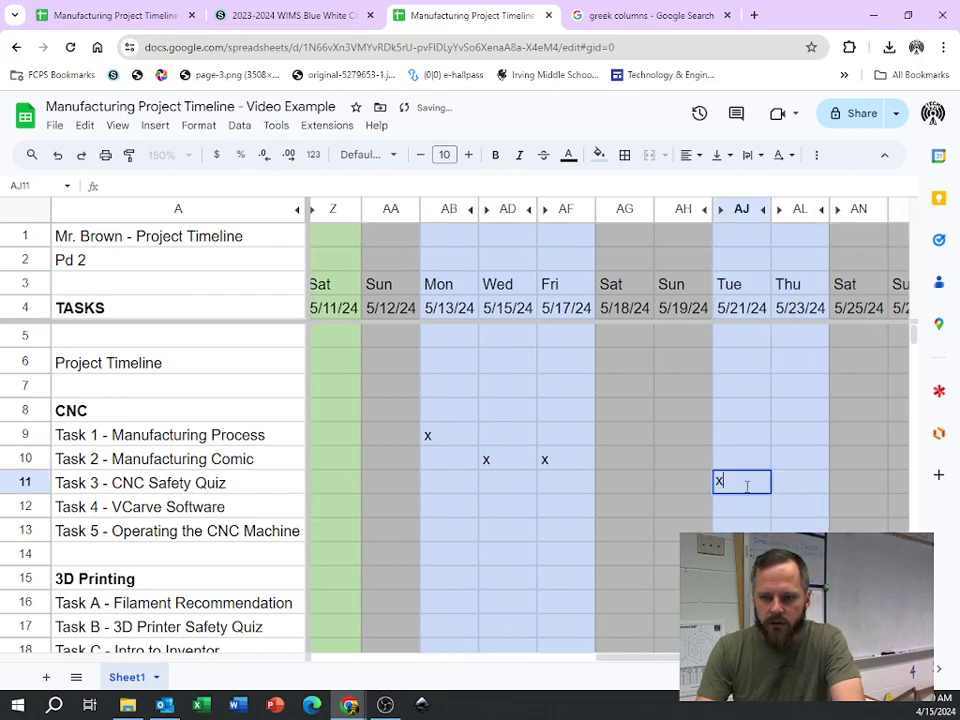
pyautogui.click(800, 510)
pyautogui.write('x')
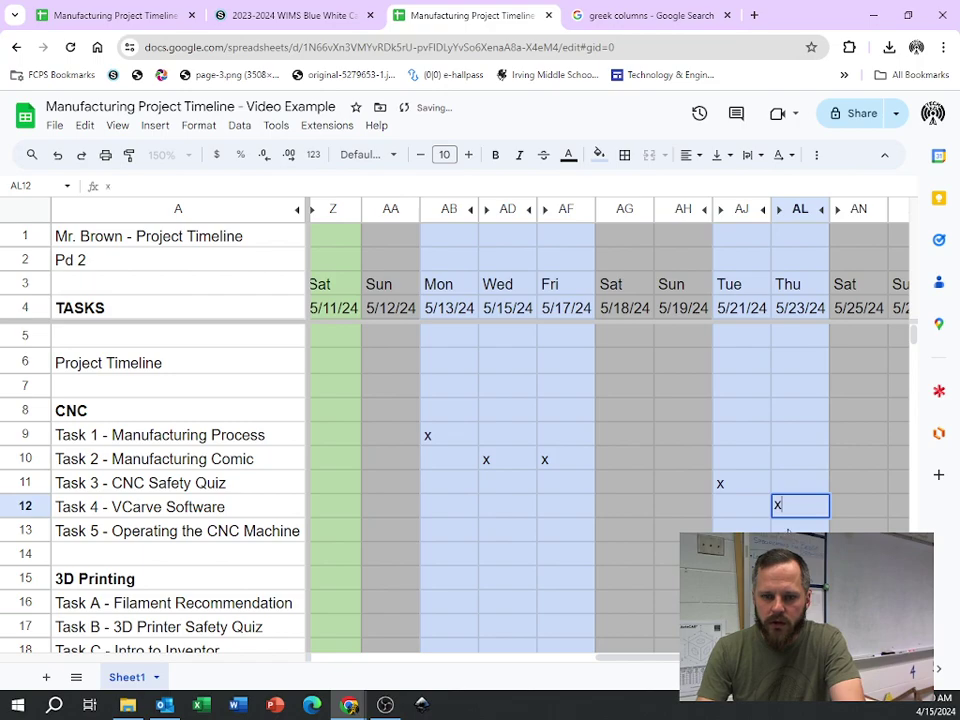
pyautogui.click(686, 529)
# Step: Mark Task 4 on Tue 5/28 and Task 5 on Thu 5/30
pyautogui.hscroll(4, 776, 514)
pyautogui.click(768, 508)
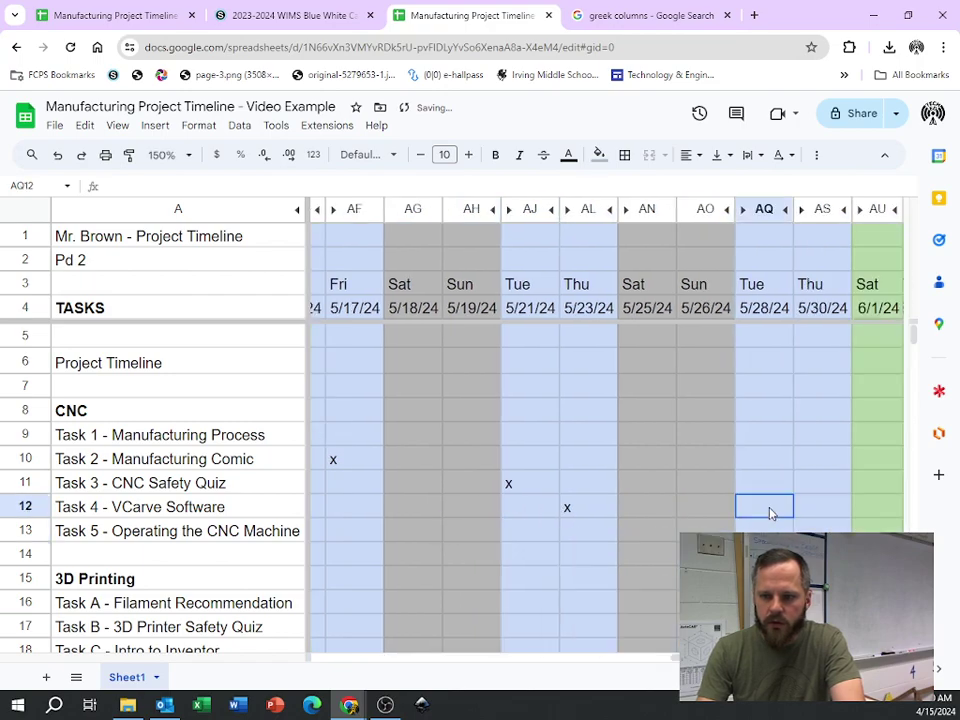
pyautogui.write('x')
pyautogui.press('Return')
pyautogui.press('Tab')
pyautogui.write('x')
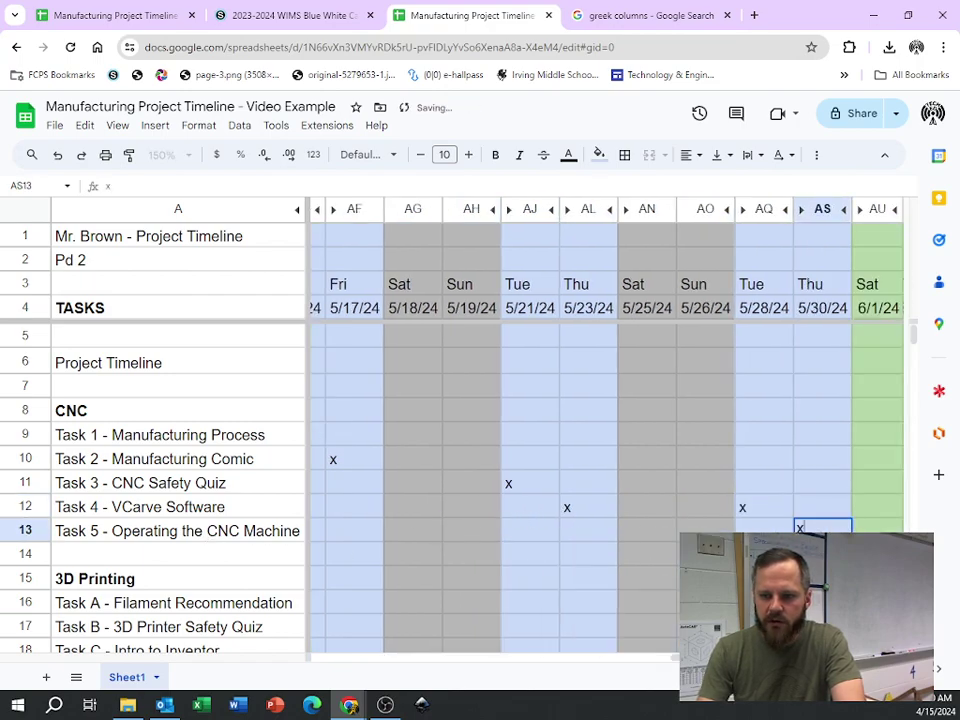
pyautogui.press('Return')
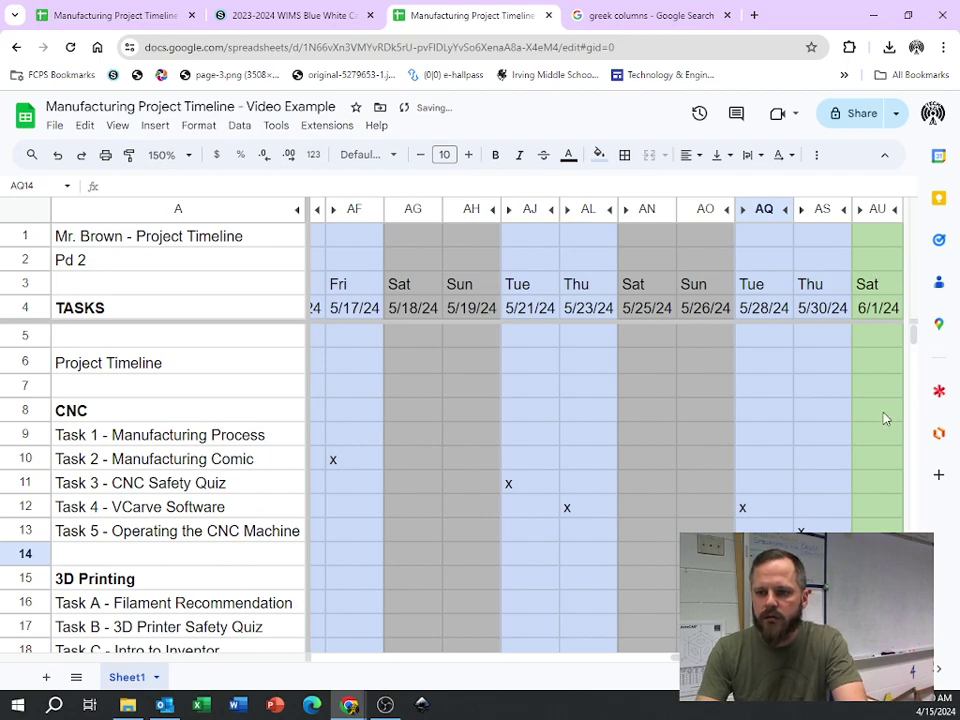
pyautogui.hscroll(-15, 837, 463)
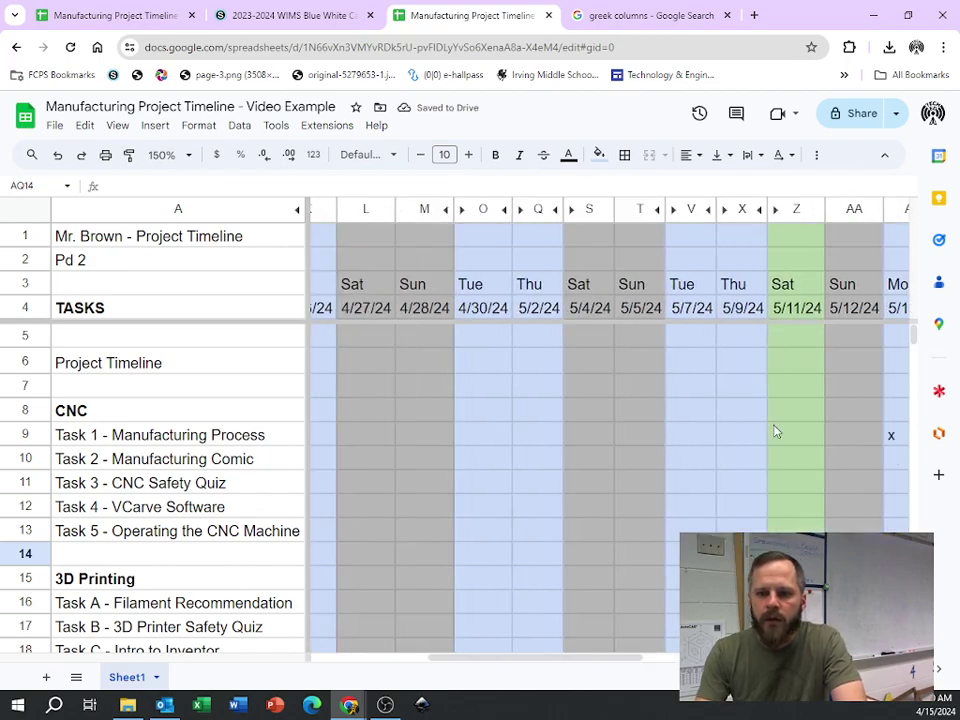
pyautogui.hscroll(-3, 778, 428)
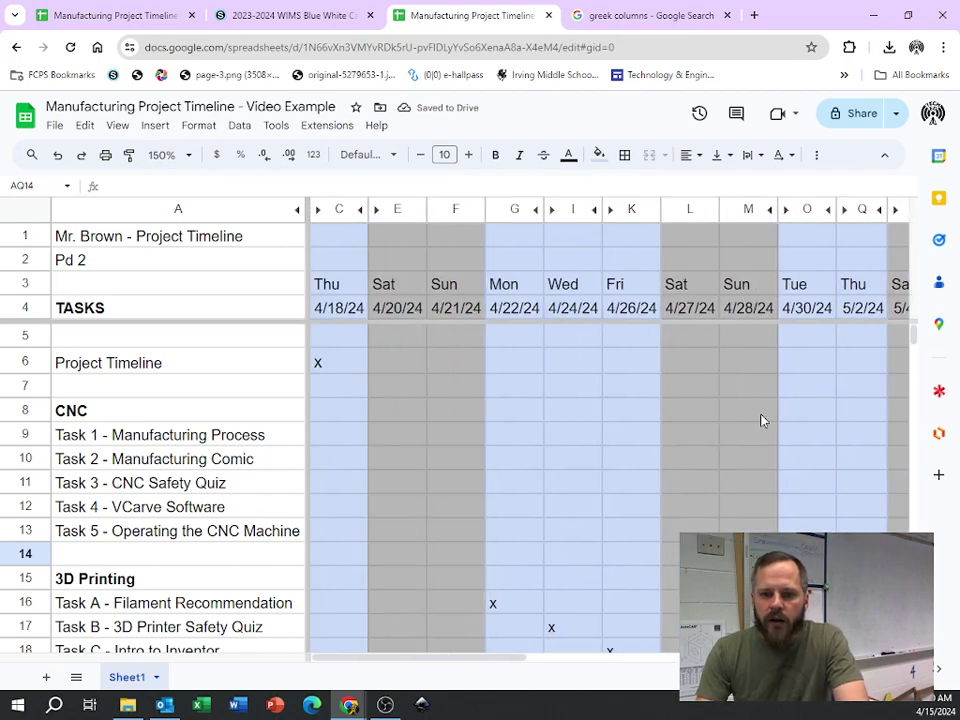
# Step: Fill the x mark beside Project Timeline yellow
pyautogui.click(346, 370)
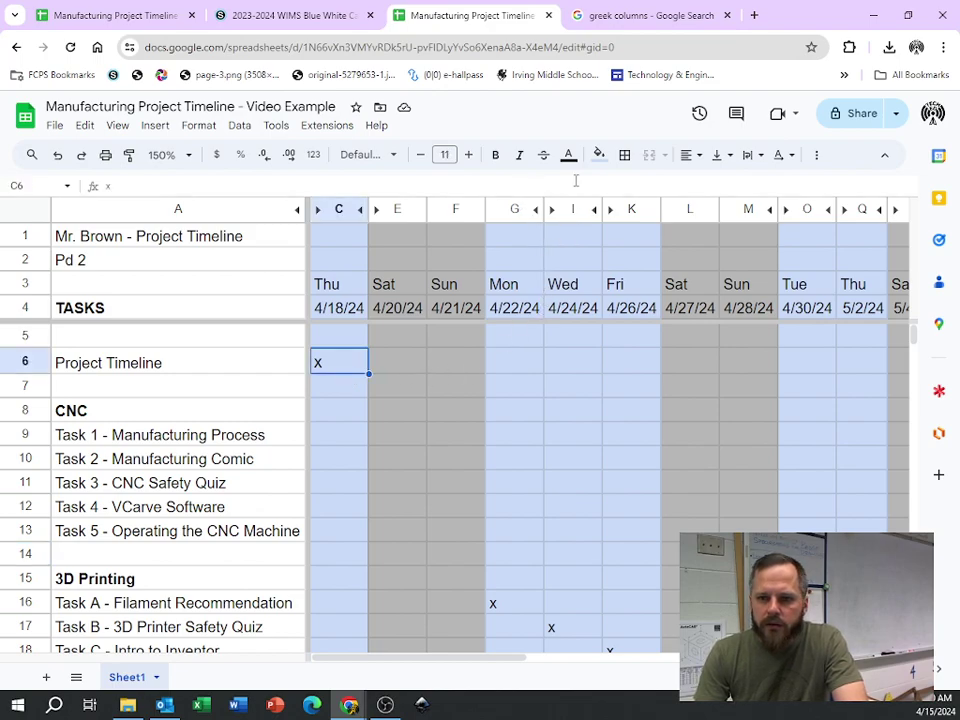
pyautogui.scroll(-2, 536, 424)
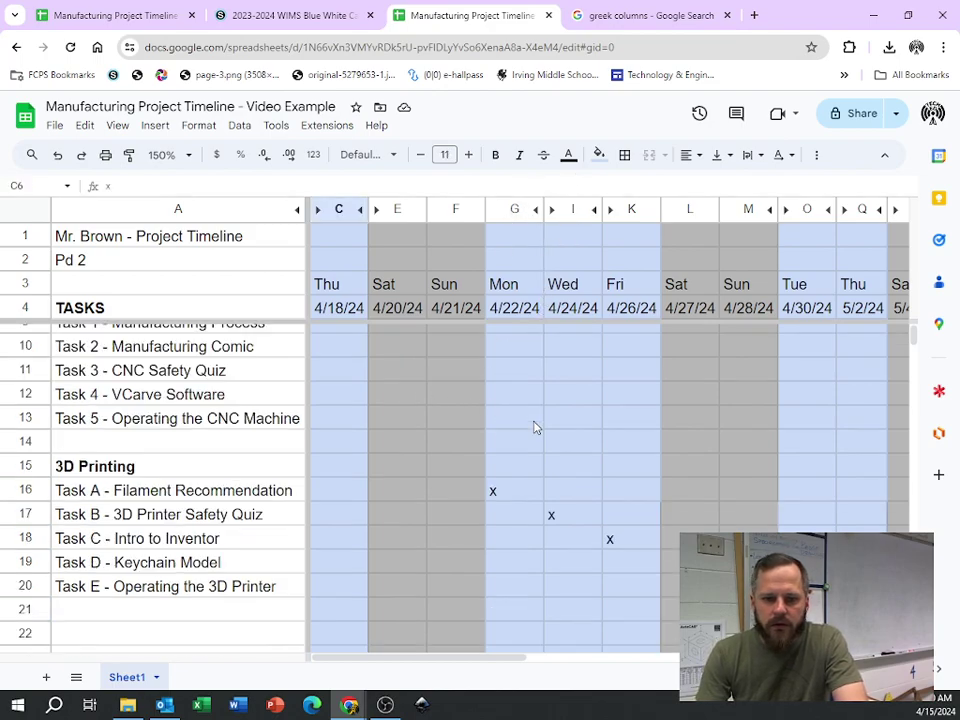
pyautogui.scroll(2, 570, 405)
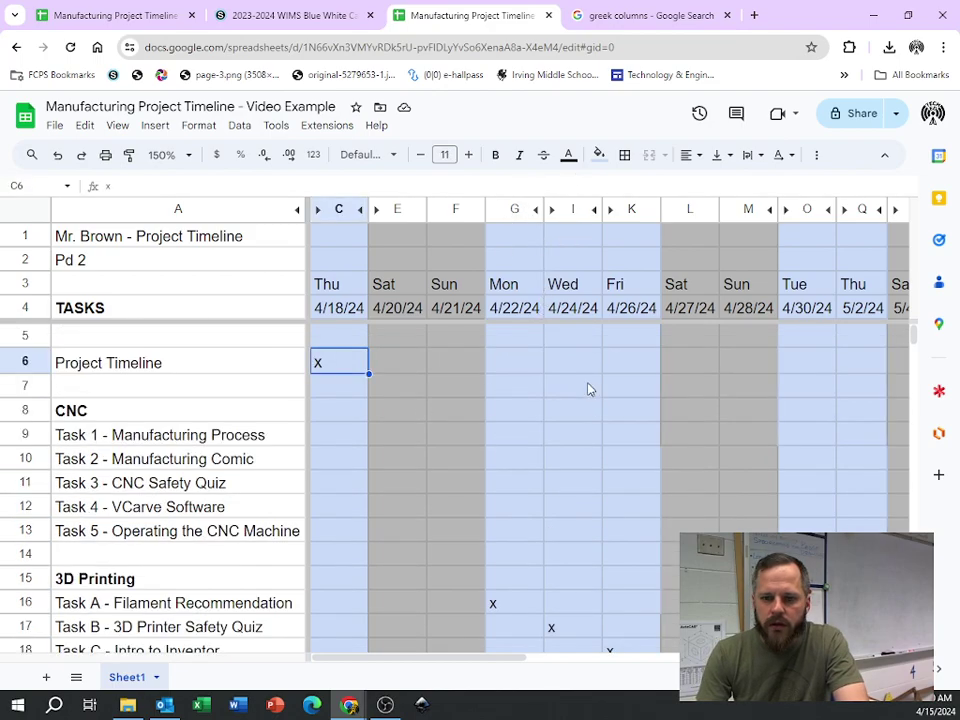
pyautogui.click(599, 158)
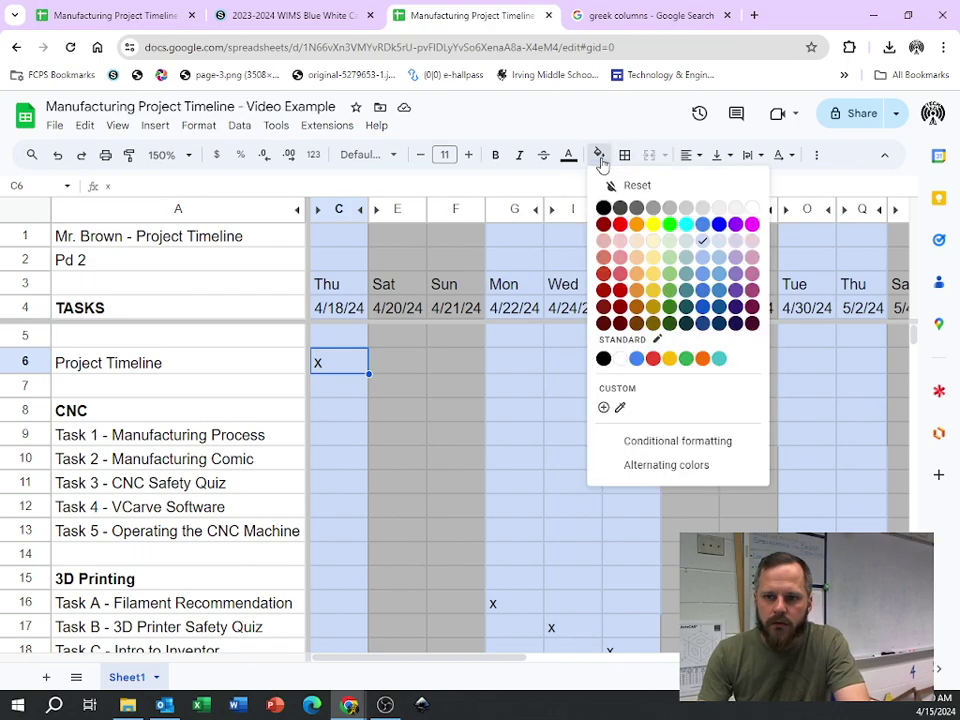
pyautogui.click(650, 230)
# Step: Fill the 3D Printing marks for Tasks A, B and C (4/22, 4/24, 4/26) yellow
pyautogui.scroll(-2, 567, 533)
pyautogui.click(517, 501)
pyautogui.keyDown('ctrl'); pyautogui.click(574, 524); pyautogui.keyUp('ctrl')
pyautogui.keyDown('ctrl'); pyautogui.click(621, 545); pyautogui.keyUp('ctrl')
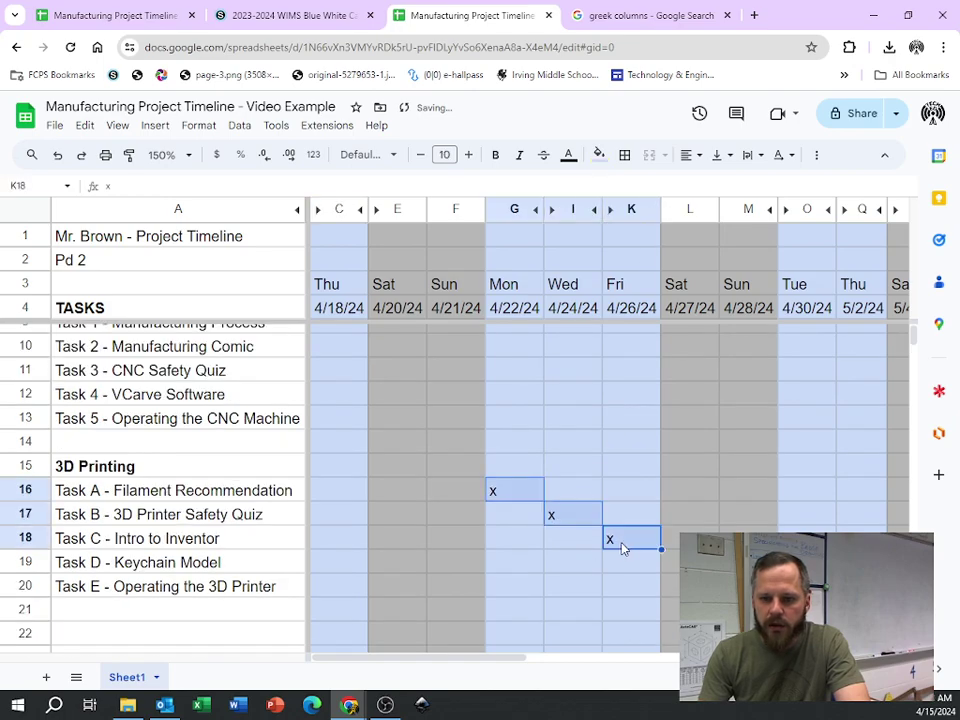
pyautogui.click(599, 158)
pyautogui.click(652, 224)
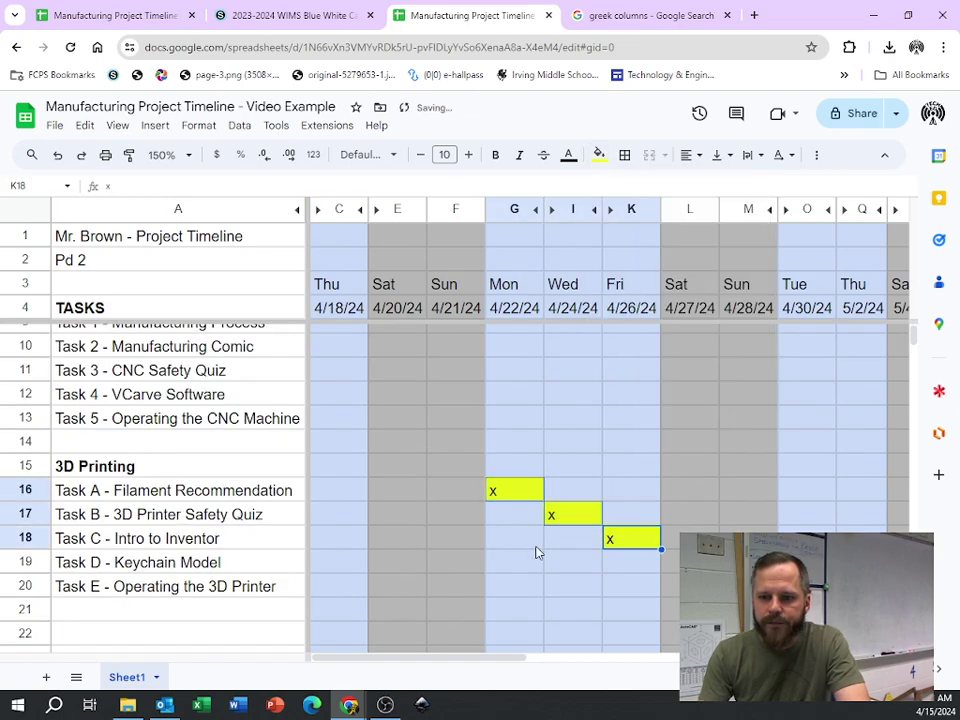
# Step: Fill Task D's 4/30–5/2 marks and Task E's 5/7 mark yellow
pyautogui.hscroll(6, 545, 550)
pyautogui.moveTo(493, 567); pyautogui.dragTo(521, 561)
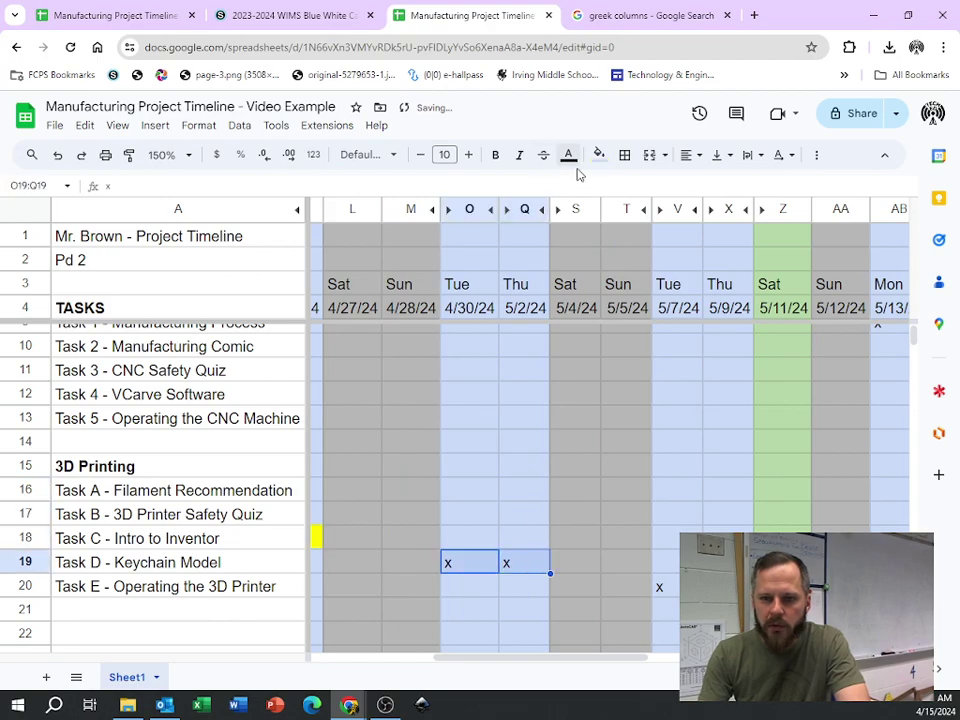
pyautogui.click(599, 154)
pyautogui.click(653, 225)
pyautogui.click(659, 586)
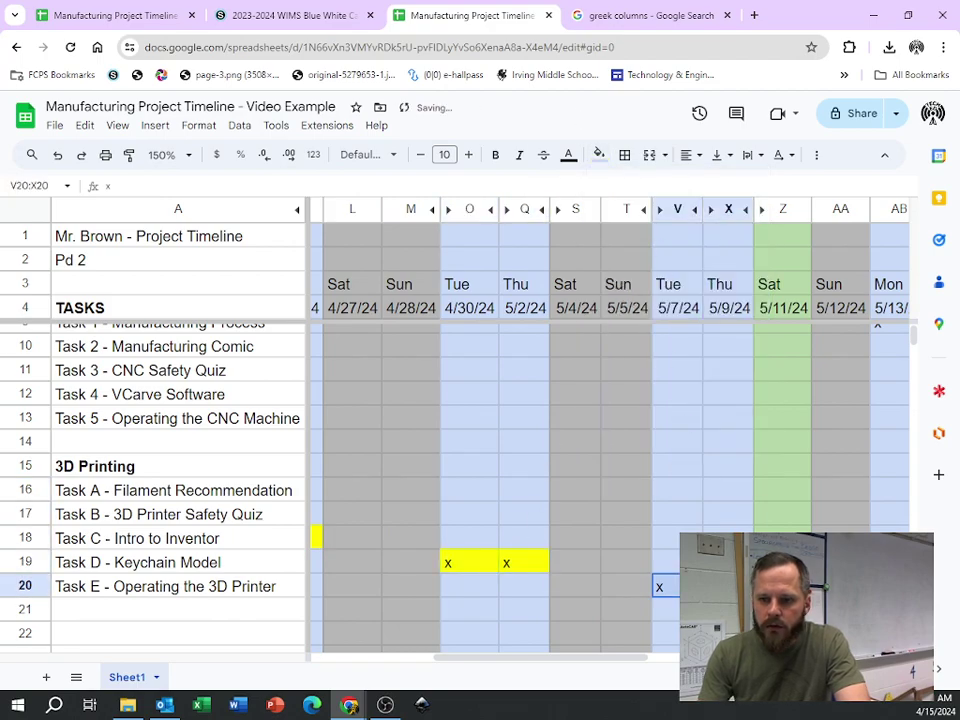
pyautogui.click(600, 157)
pyautogui.click(653, 225)
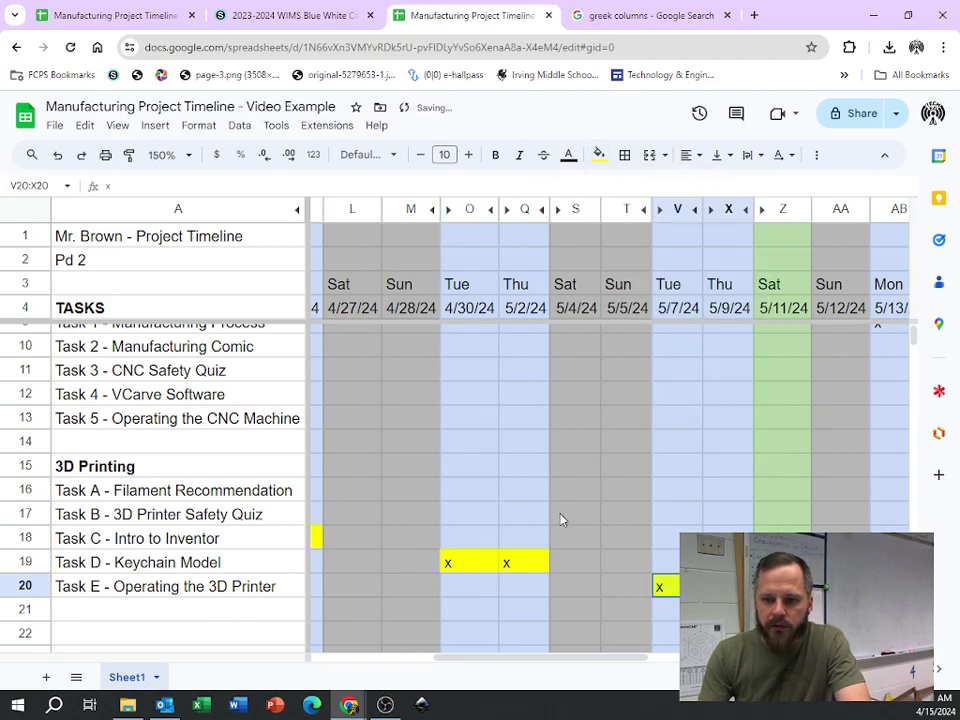
# Step: Fill the CNC marks for Task 1 (5/13), Task 2 (5/15–5/17), Task 3 (5/21) and Task 4 (5/23) yellow
pyautogui.hscroll(8, 561, 521)
pyautogui.scroll(2, 545, 503)
pyautogui.click(429, 432)
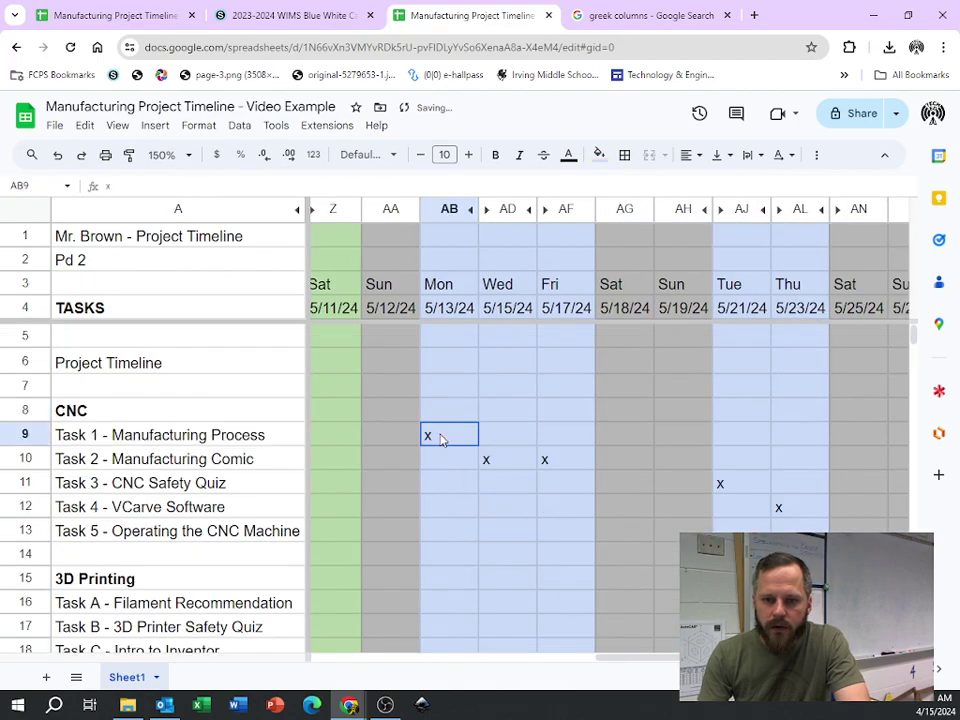
pyautogui.moveTo(514, 463); pyautogui.dragTo(575, 470)
pyautogui.keyDown('ctrl'); pyautogui.click(730, 485); pyautogui.keyUp('ctrl')
pyautogui.keyDown('ctrl'); pyautogui.click(788, 508); pyautogui.keyUp('ctrl')
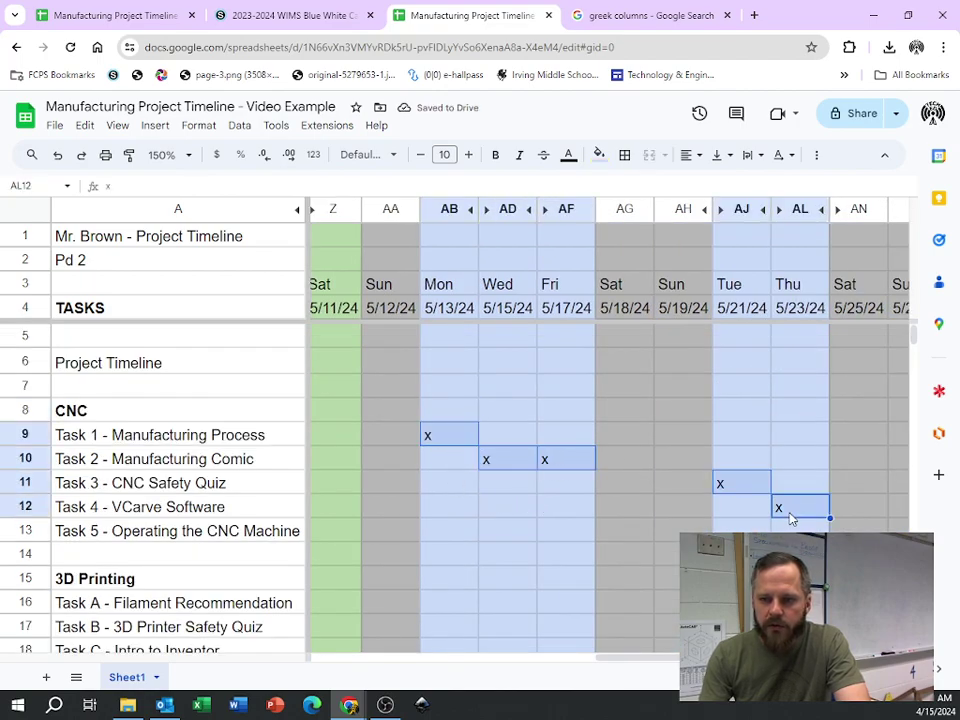
pyautogui.click(599, 154)
pyautogui.click(653, 225)
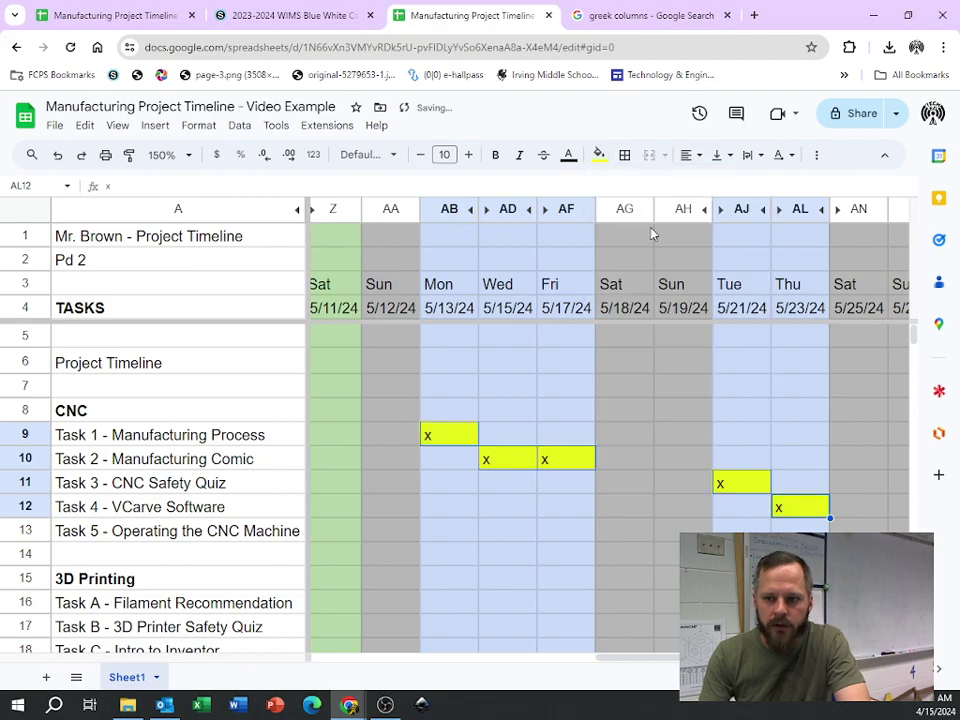
pyautogui.click(540, 508)
# Step: Fill the last two CNC marks, Task 4 on 5/28 and Task 5 on 5/30, yellow
pyautogui.hscroll(5, 504, 535)
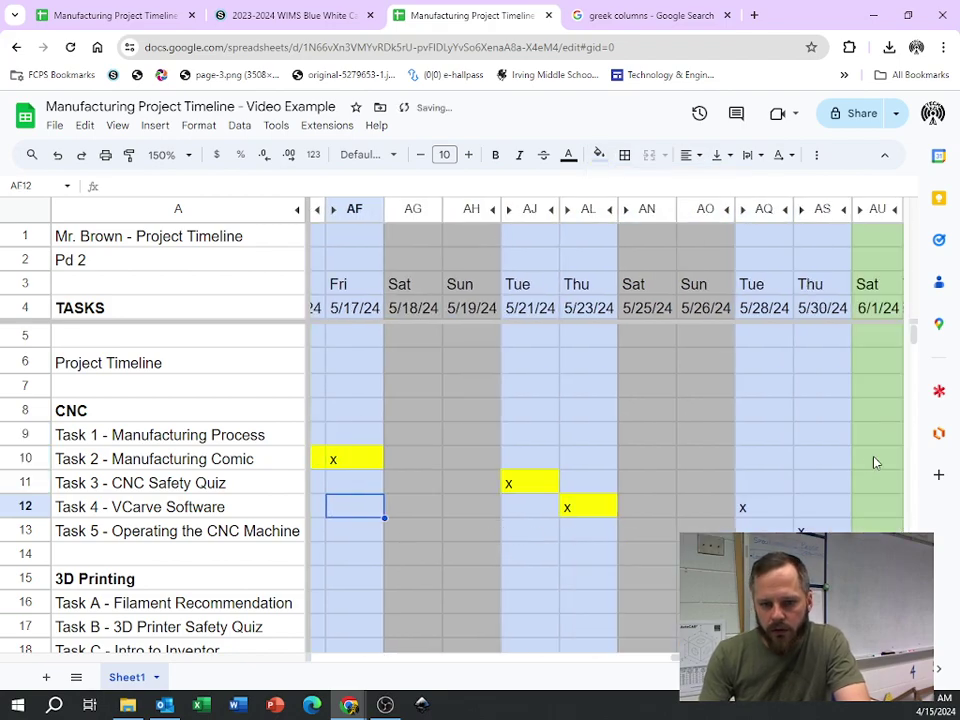
pyautogui.click(744, 508)
pyautogui.keyDown('ctrl'); pyautogui.click(805, 527); pyautogui.keyUp('ctrl')
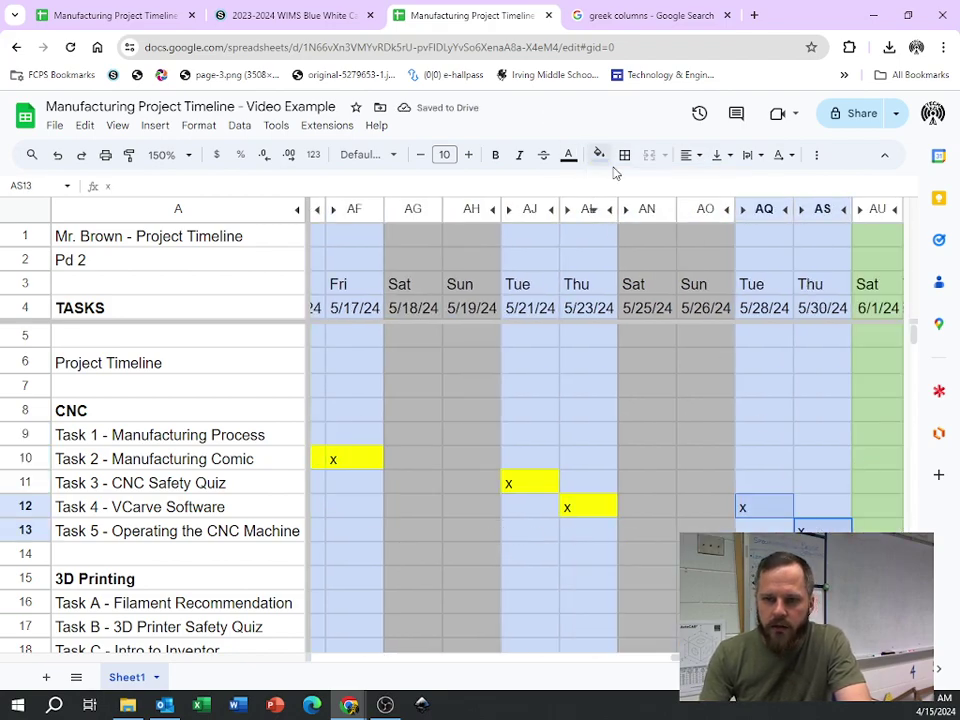
pyautogui.click(599, 154)
pyautogui.click(653, 225)
pyautogui.click(785, 462)
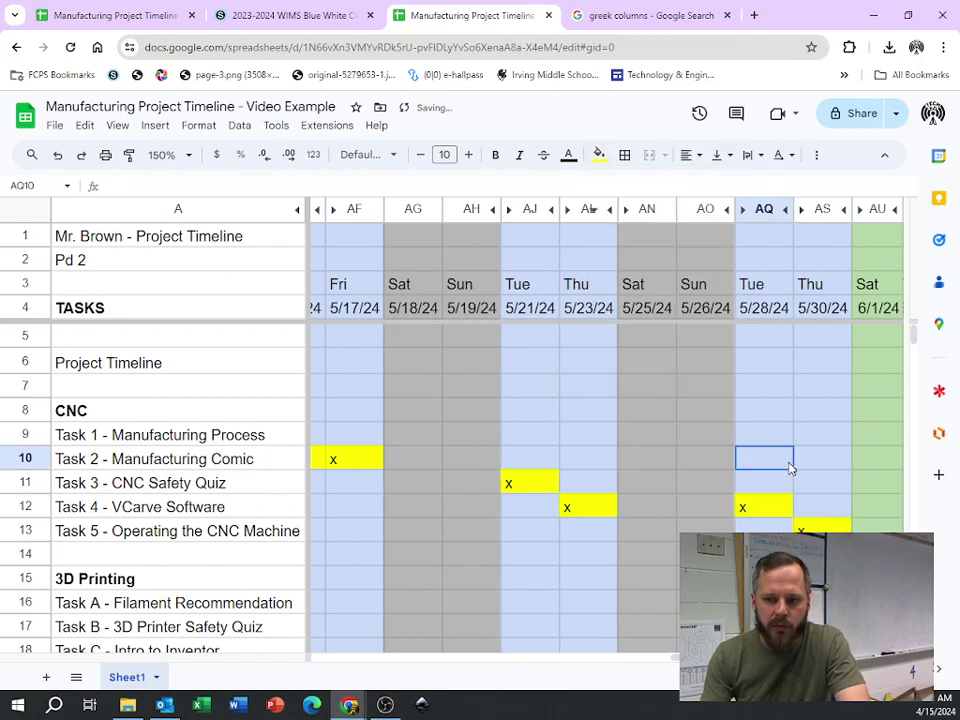
# Step: Return to the timeline start beside the task list and select a cell there
pyautogui.scroll(-3, 776, 454)
pyautogui.scroll(1, 776, 454)
pyautogui.scroll(-1, 776, 455)
pyautogui.scroll(3, 776, 454)
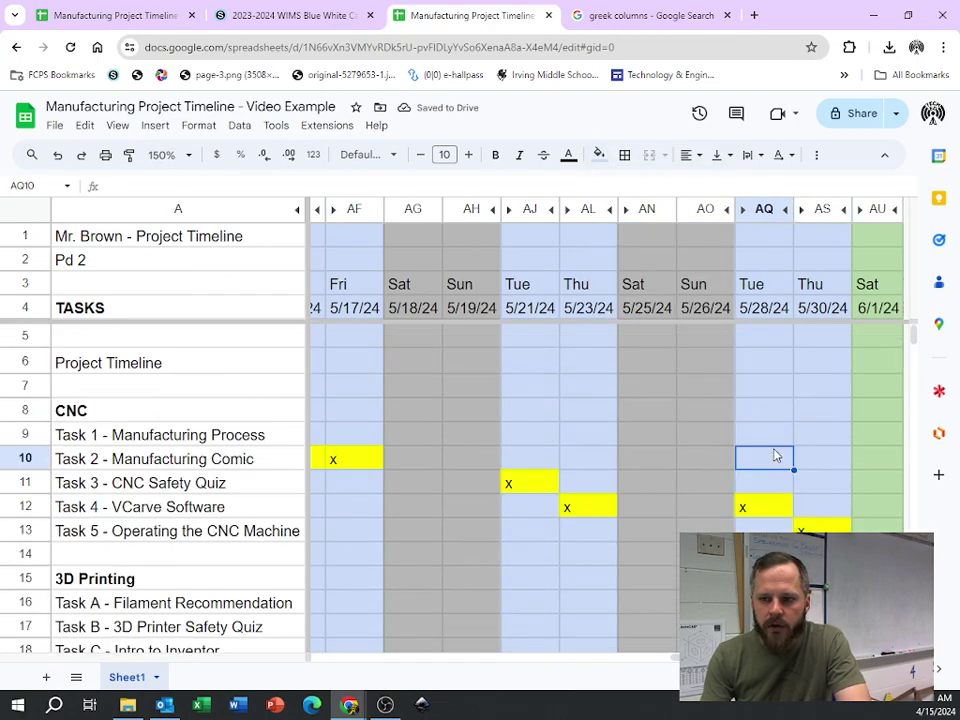
pyautogui.hscroll(-10, 776, 454)
pyautogui.hscroll(-3, 505, 442)
pyautogui.click(486, 434)
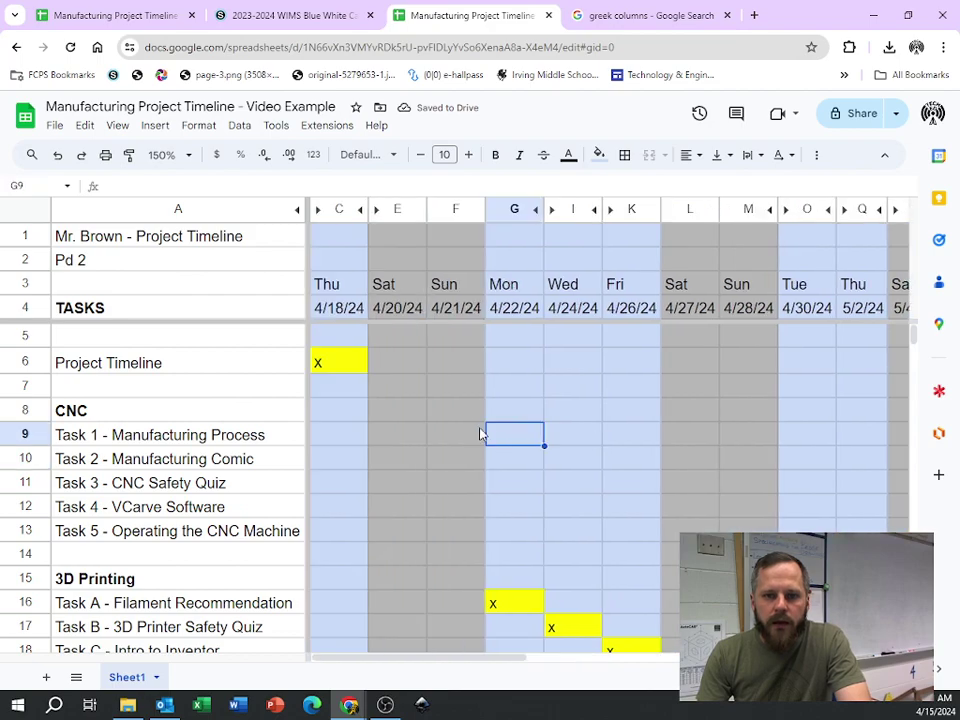
pyautogui.click(356, 388)
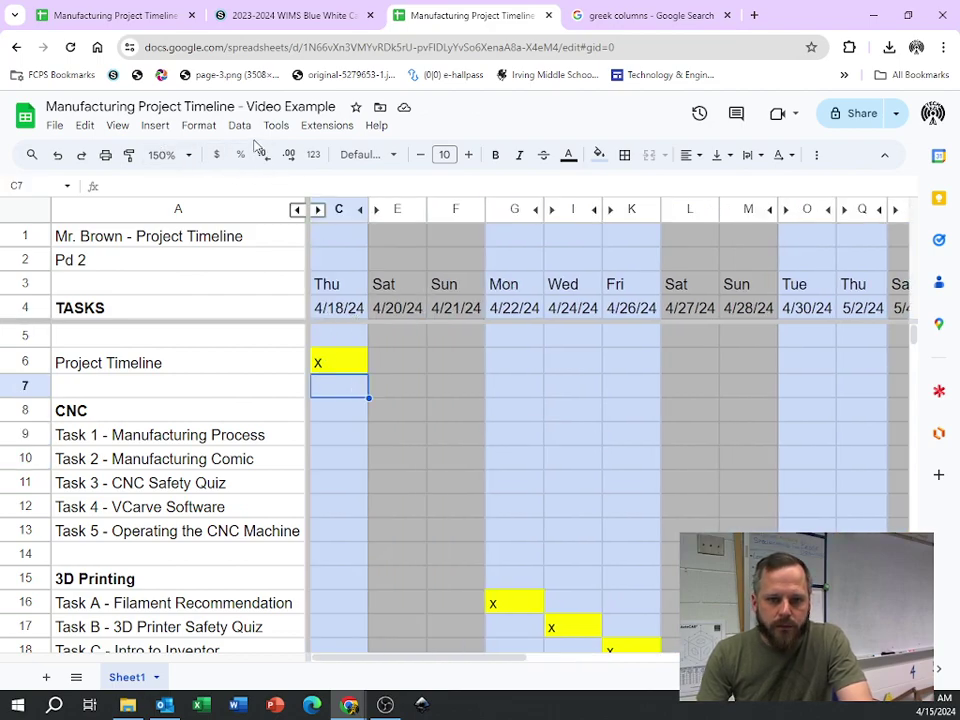
# Step: Set the sheet zoom to 50%
pyautogui.click(168, 155)
pyautogui.click(163, 183)
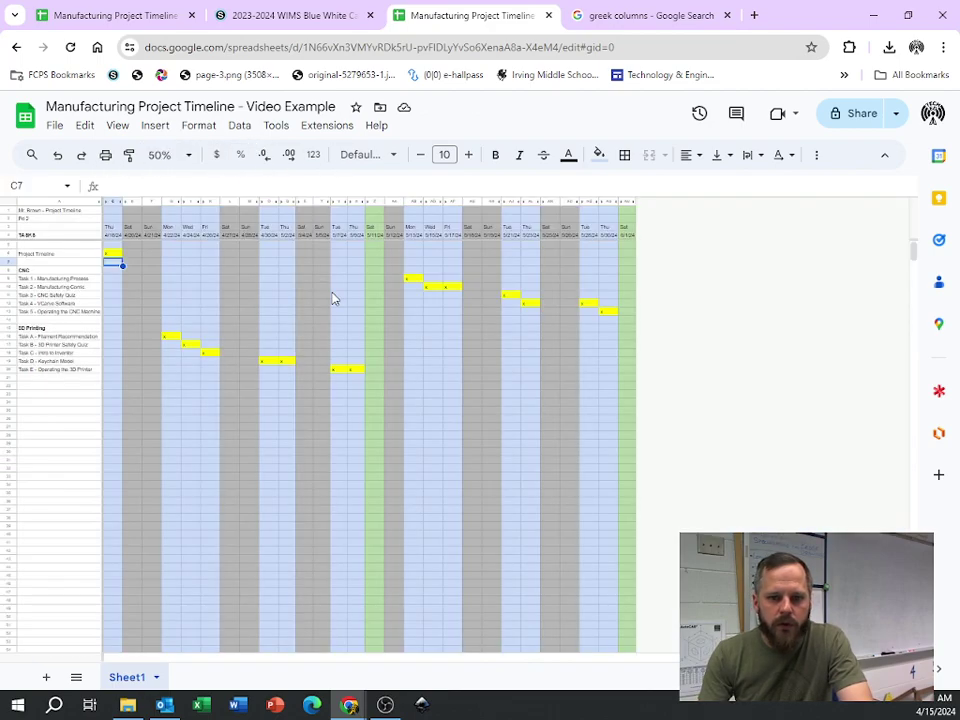
pyautogui.click(613, 395)
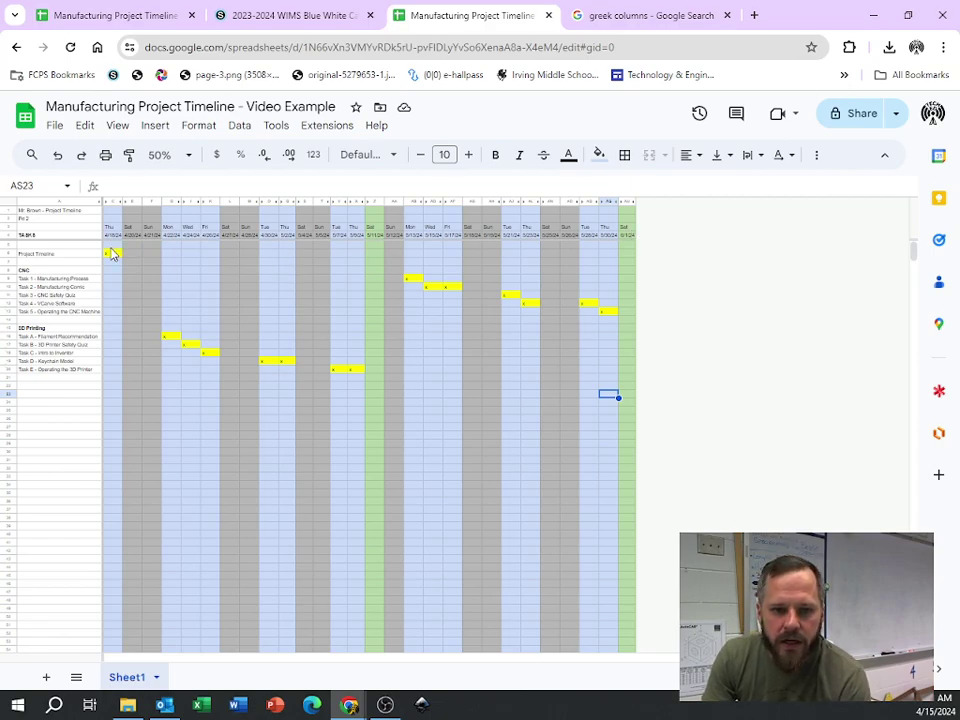
# Step: Review the Task 1 Manufacturing and Task A rows and their yellow X marks, including AF10
pyautogui.click(33, 279)
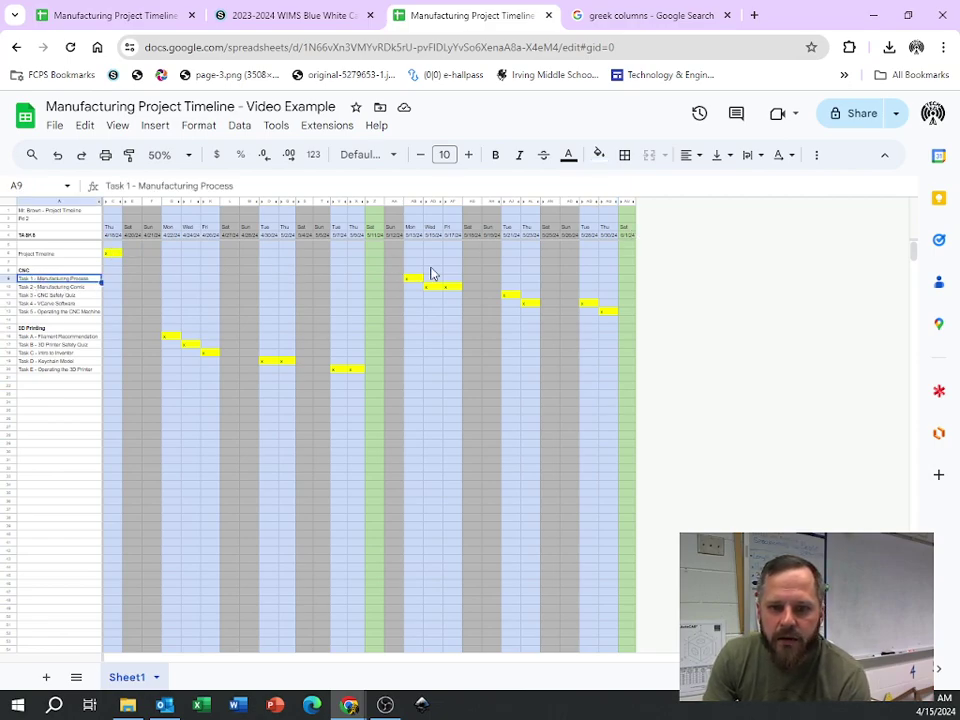
pyautogui.click(416, 279)
pyautogui.click(436, 287)
pyautogui.click(458, 287)
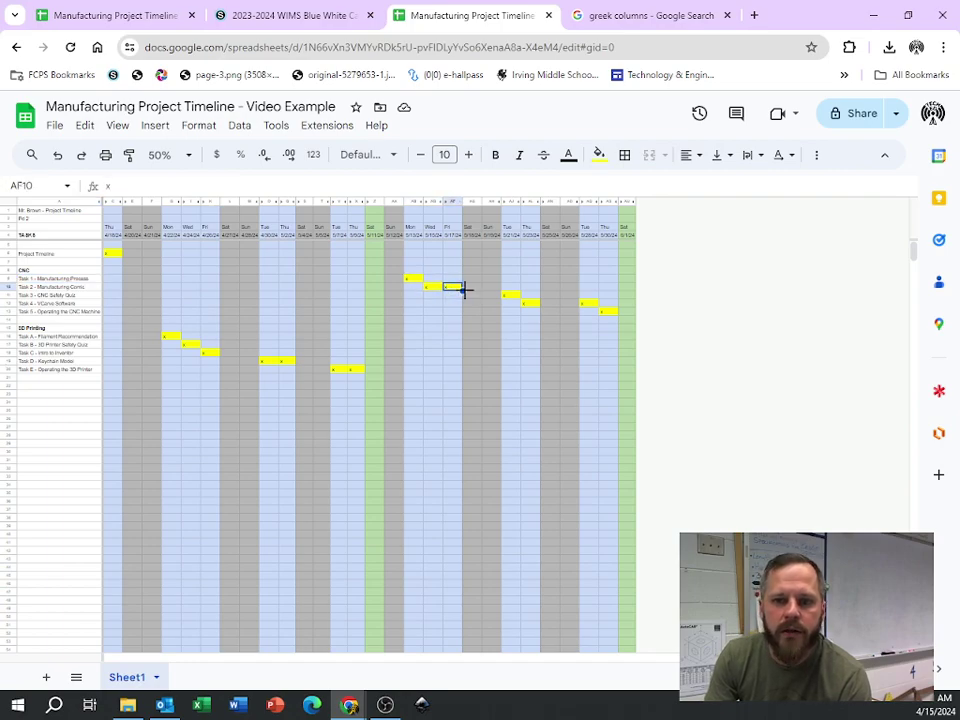
pyautogui.click(512, 287)
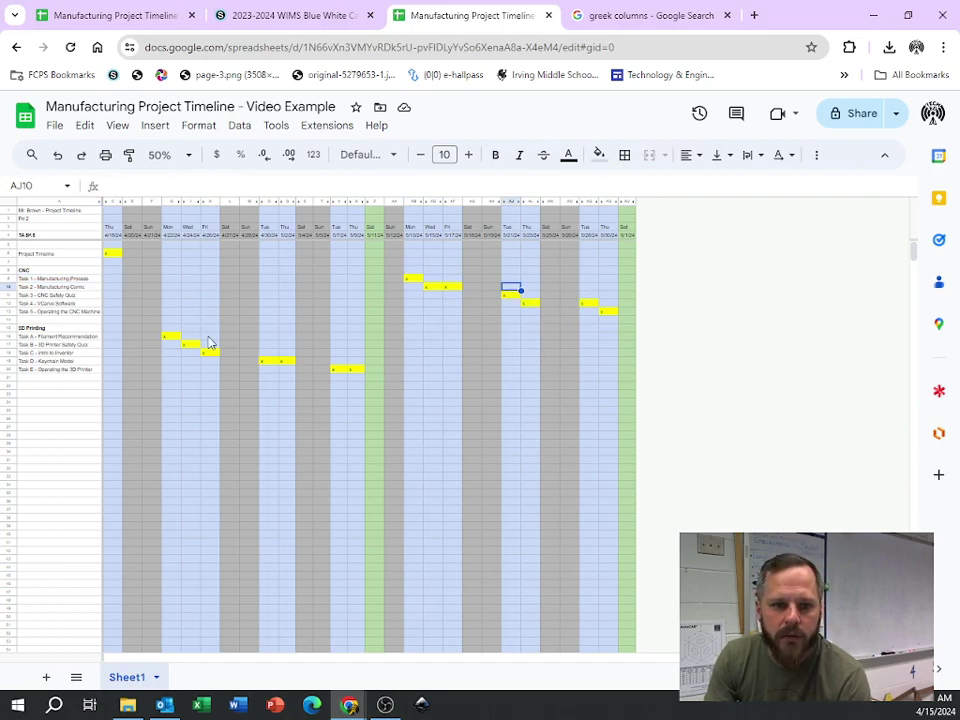
pyautogui.click(41, 338)
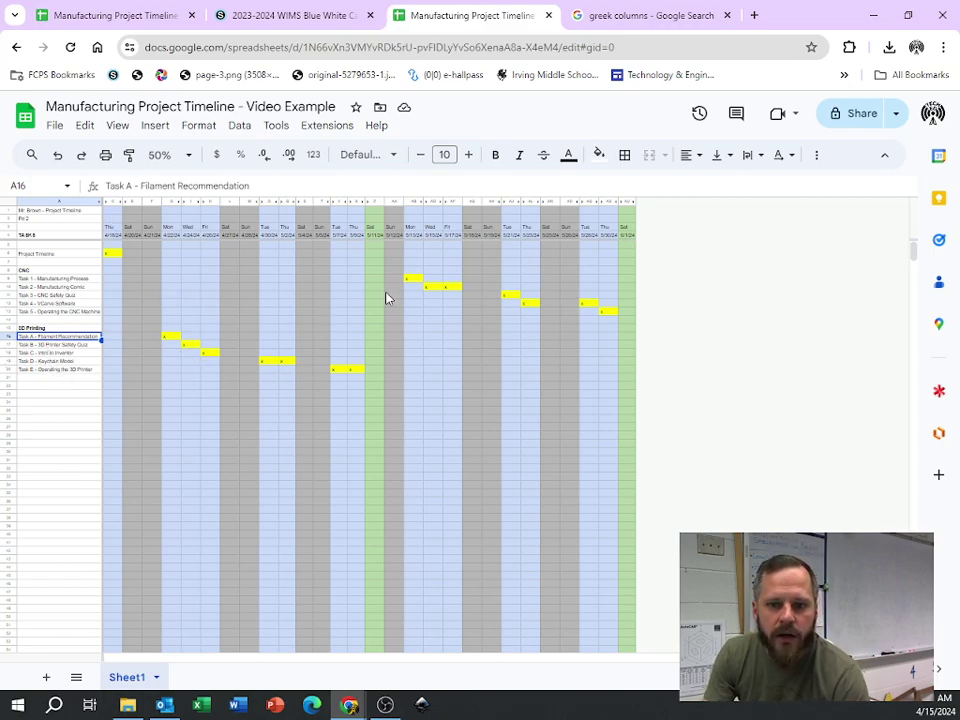
pyautogui.click(451, 288)
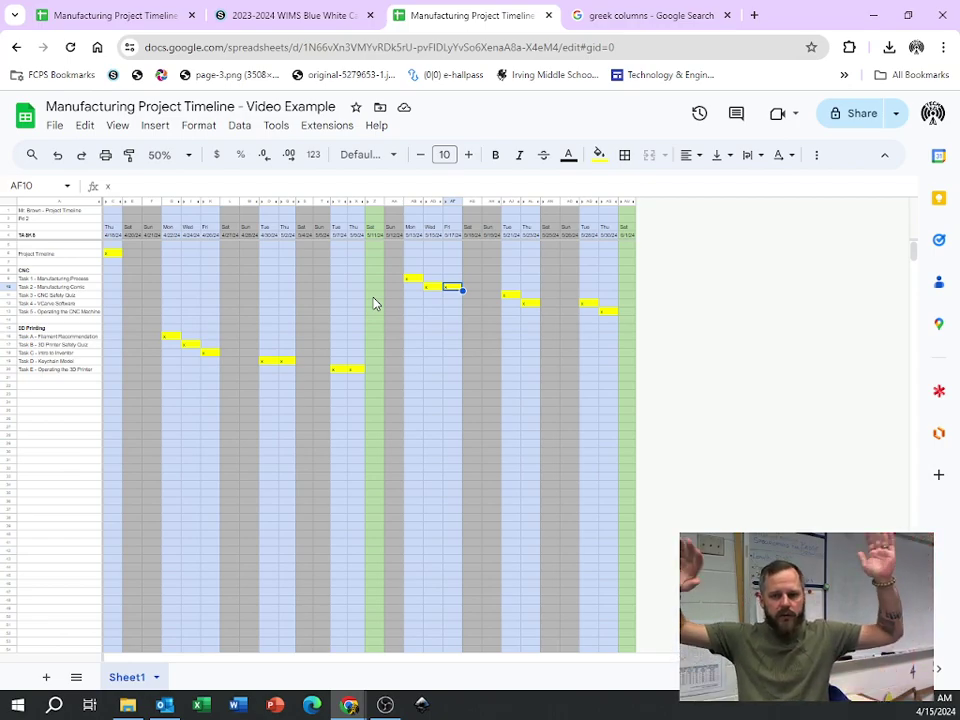
pyautogui.click(207, 478)
pyautogui.scroll(-5, 72, 431)
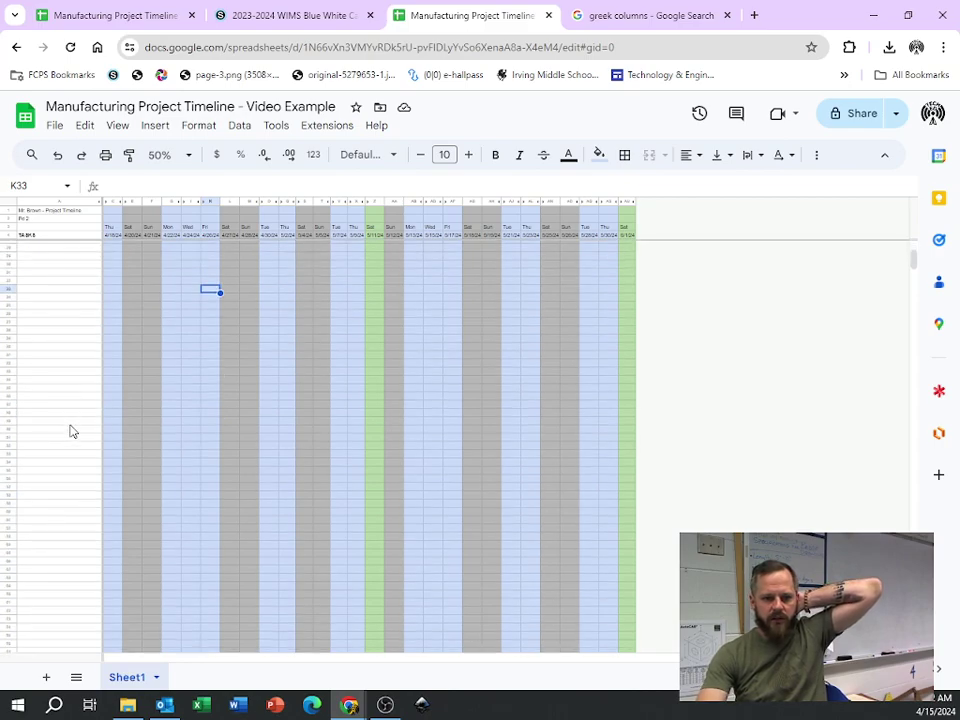
pyautogui.scroll(-10, 72, 431)
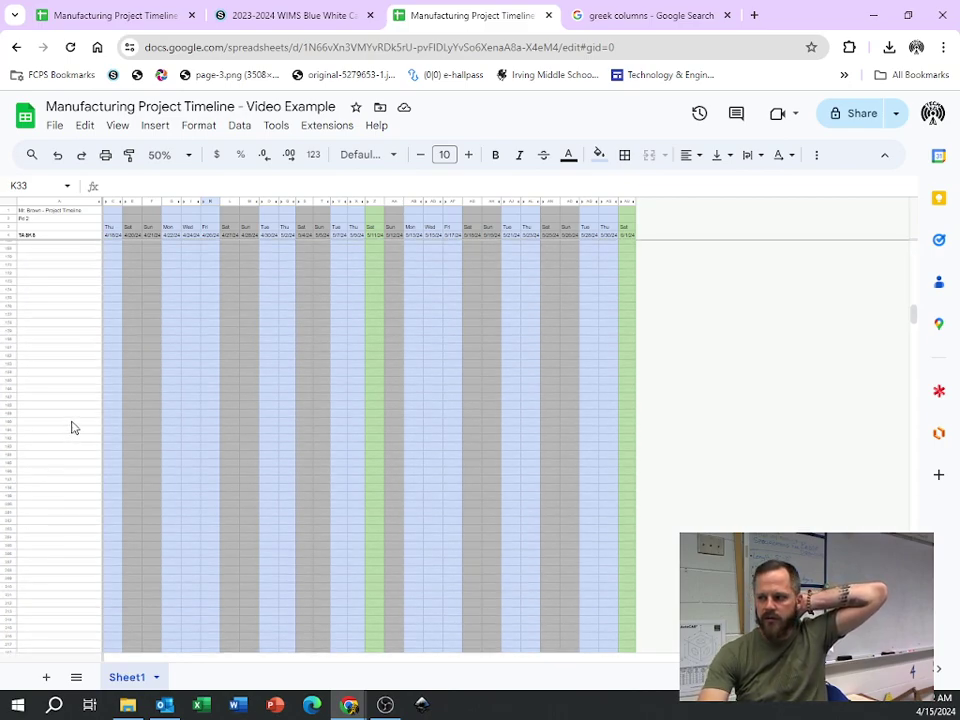
pyautogui.scroll(10, 72, 433)
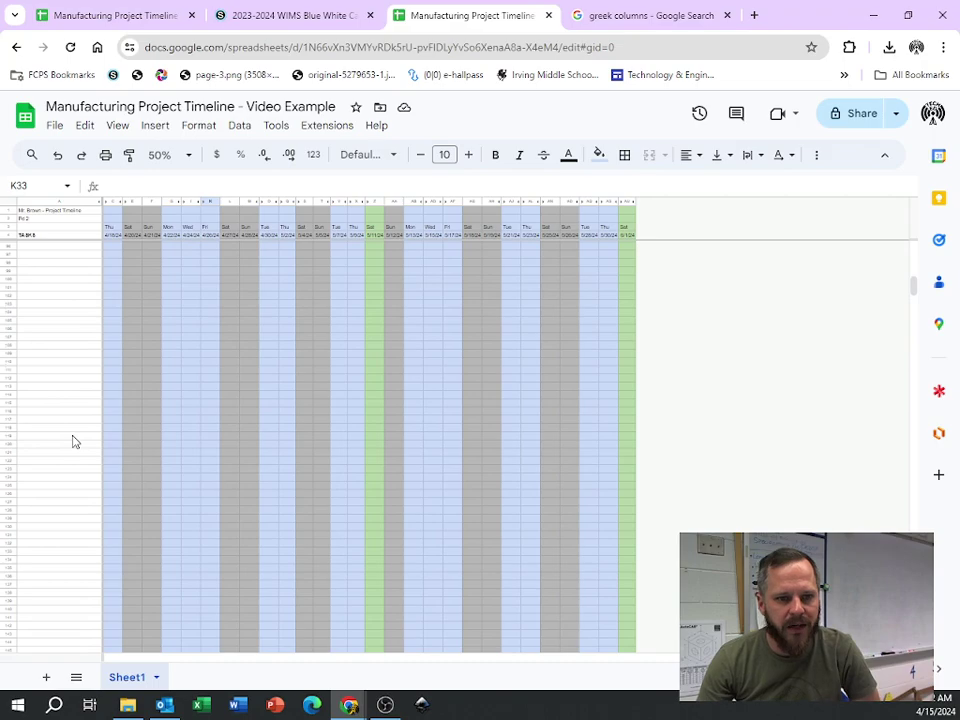
pyautogui.scroll(6, 72, 444)
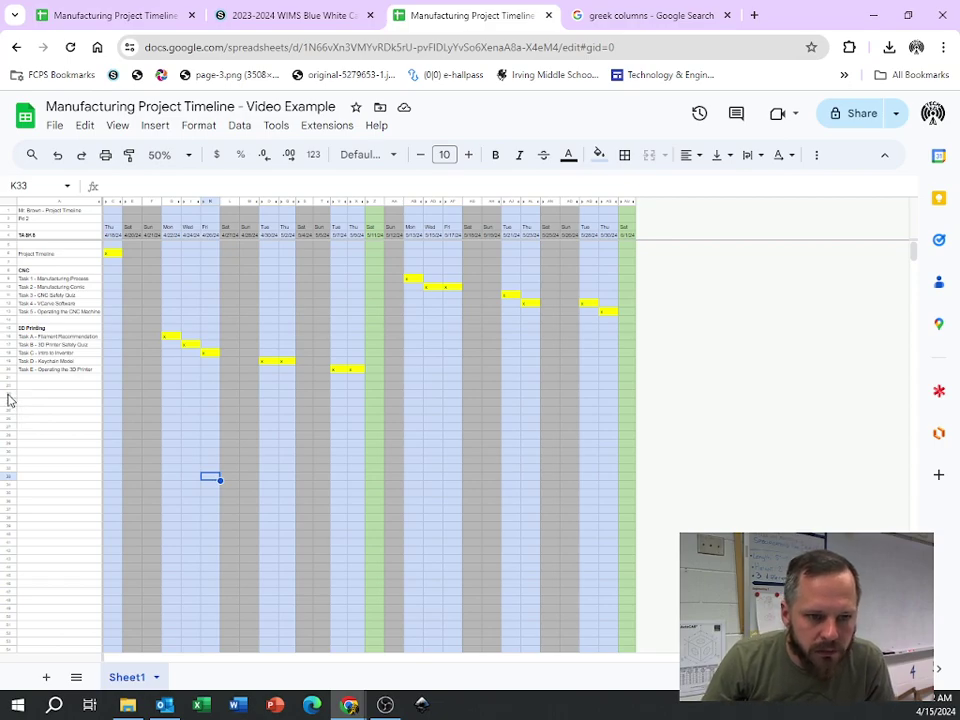
# Step: Select rows 23 through 1000 and delete them, then clear the selection
pyautogui.click(8, 395)
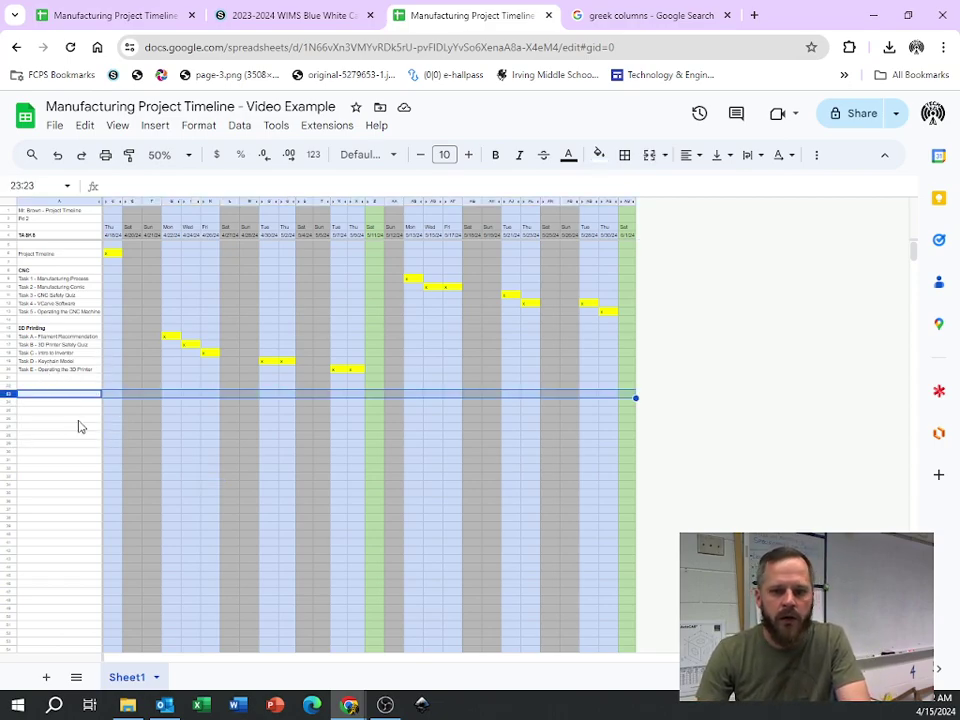
pyautogui.scroll(-5, 79, 426)
pyautogui.moveTo(913, 274); pyautogui.dragTo(912, 512)
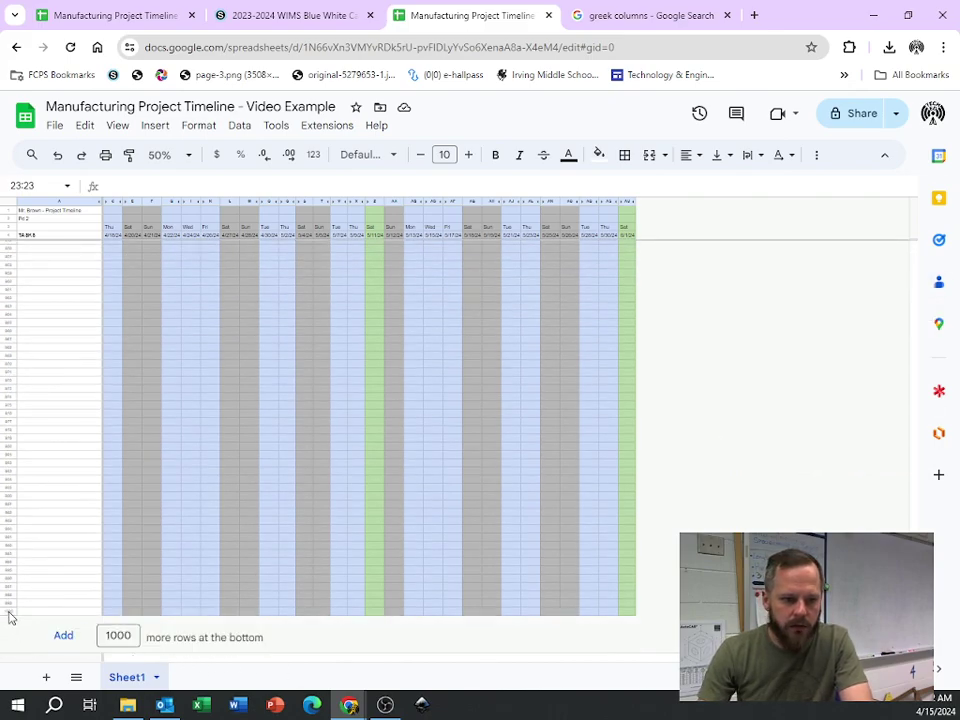
pyautogui.keyDown('shift'); pyautogui.click(8, 612); pyautogui.keyUp('shift')
pyautogui.rightClick(8, 609)
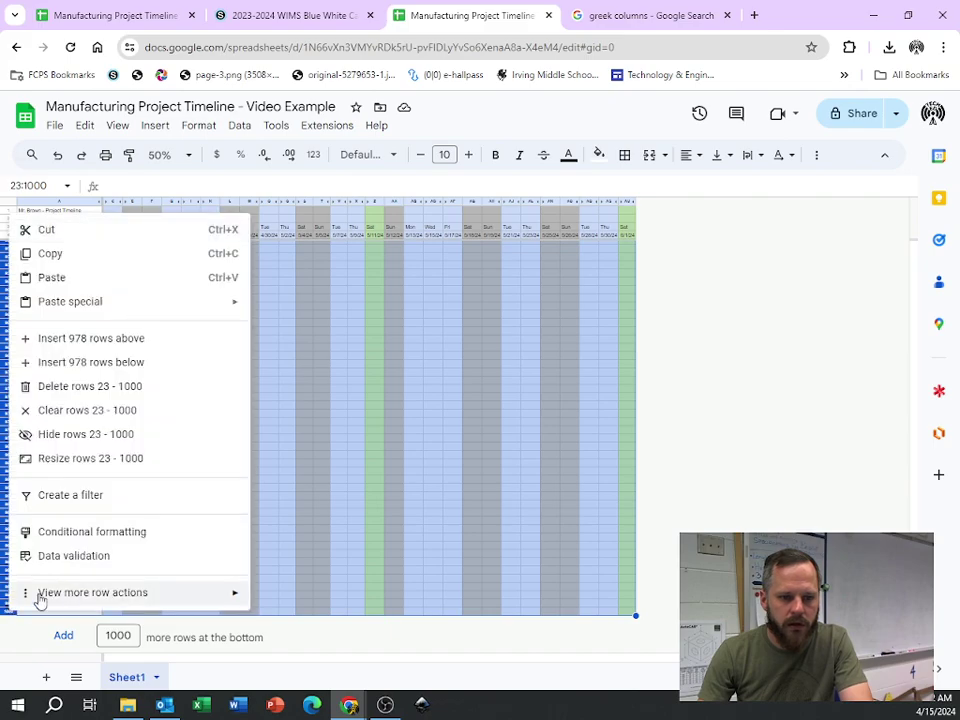
pyautogui.click(88, 388)
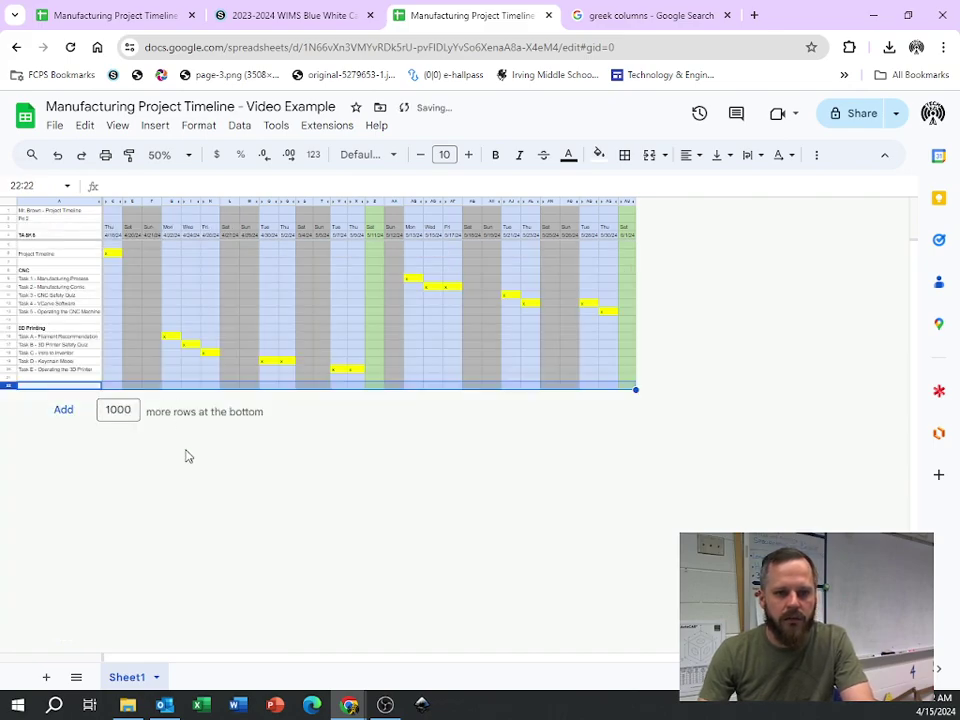
pyautogui.click(622, 298)
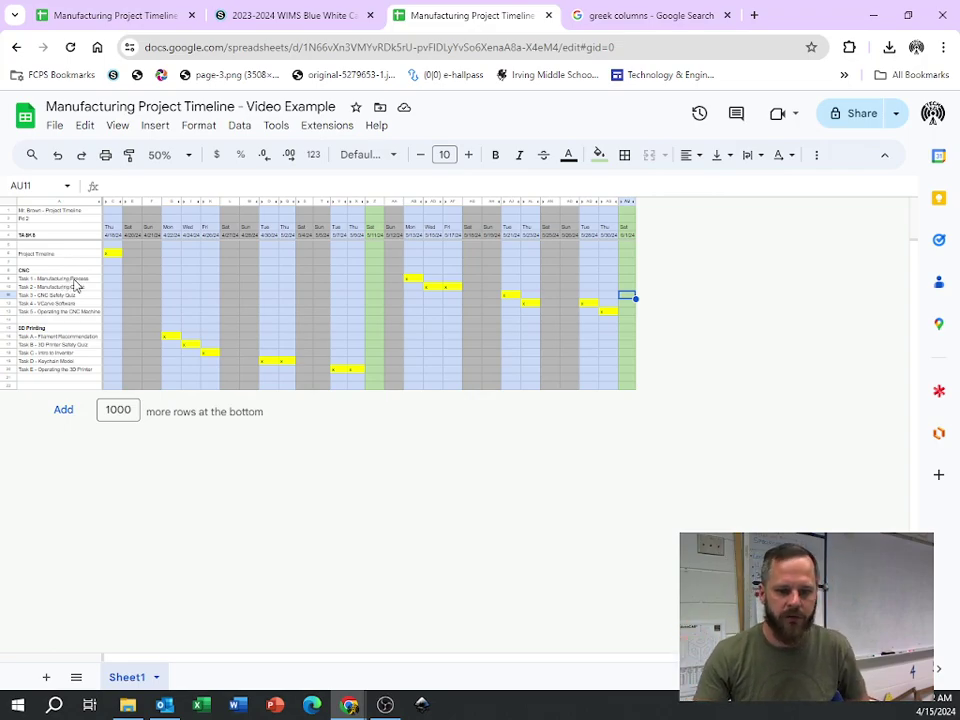
pyautogui.click(394, 386)
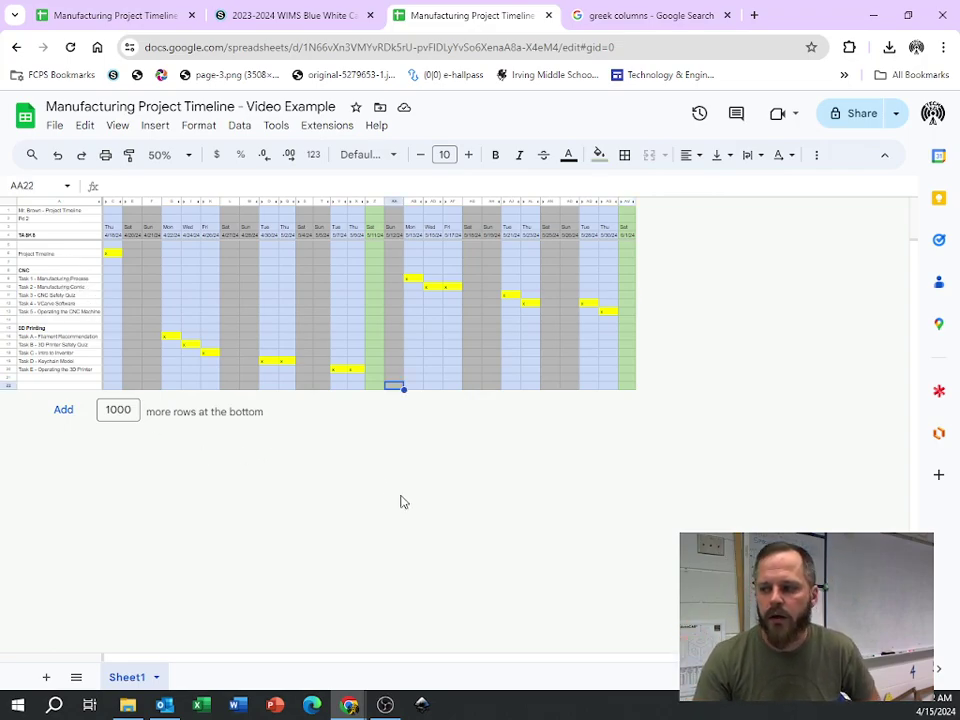
# Step: Export the sheet as a landscape PDF with scale set to Fit to width
pyautogui.click(55, 128)
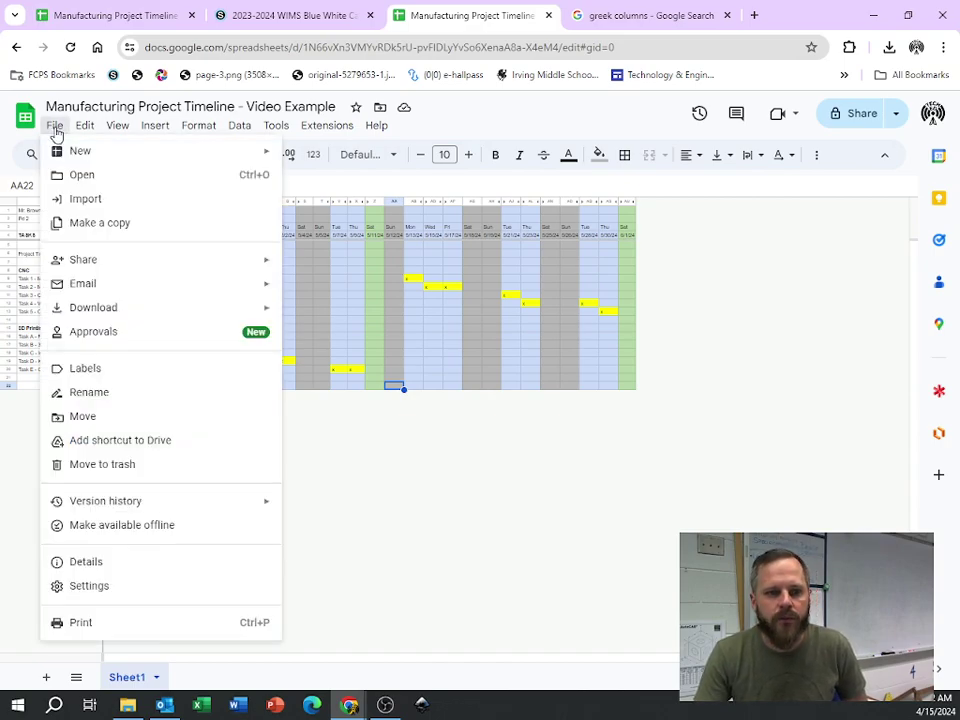
pyautogui.moveTo(82, 316)
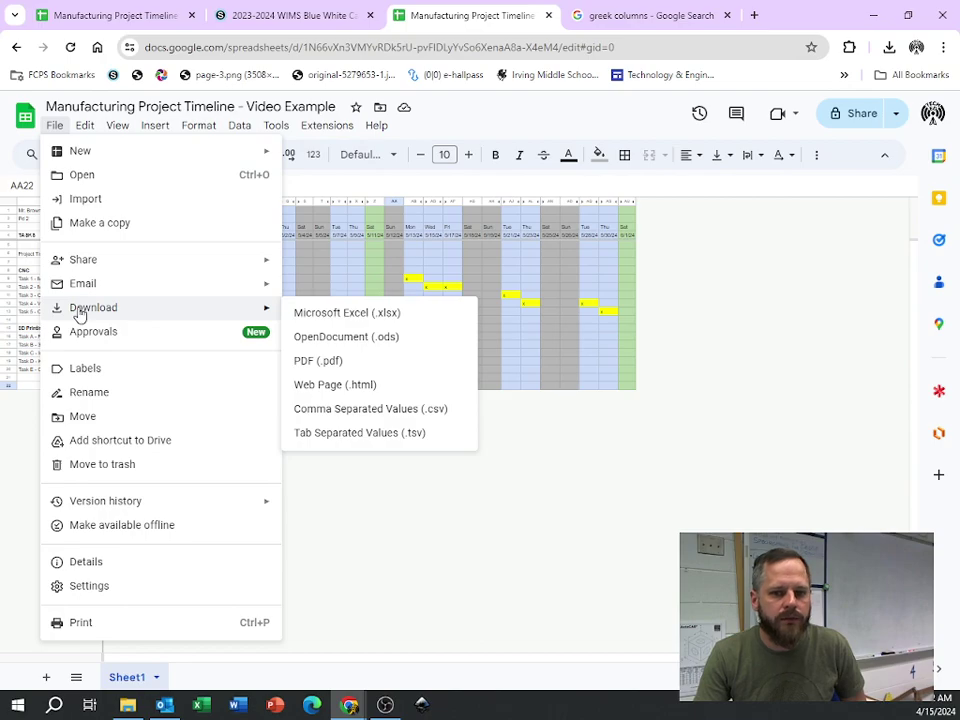
pyautogui.click(326, 368)
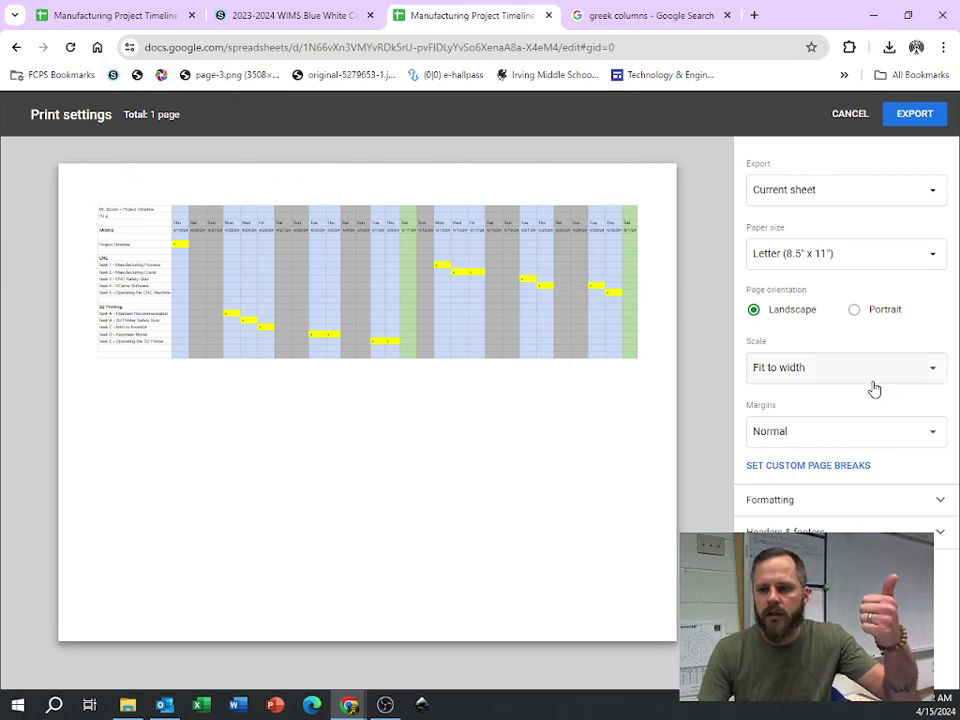
pyautogui.click(806, 380)
pyautogui.click(795, 343)
pyautogui.click(795, 370)
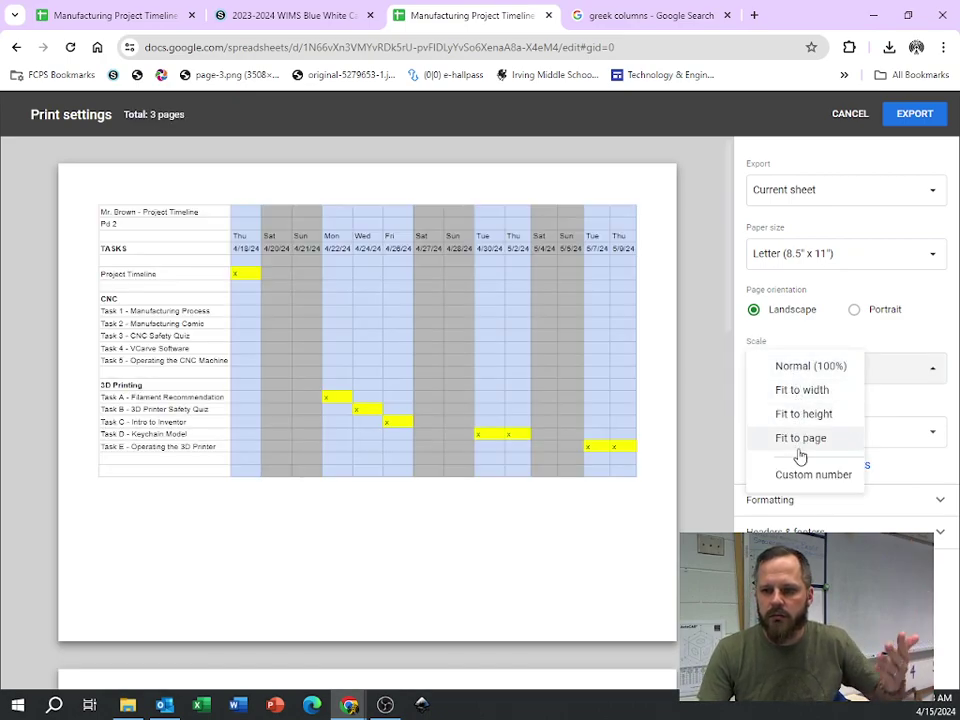
pyautogui.click(801, 392)
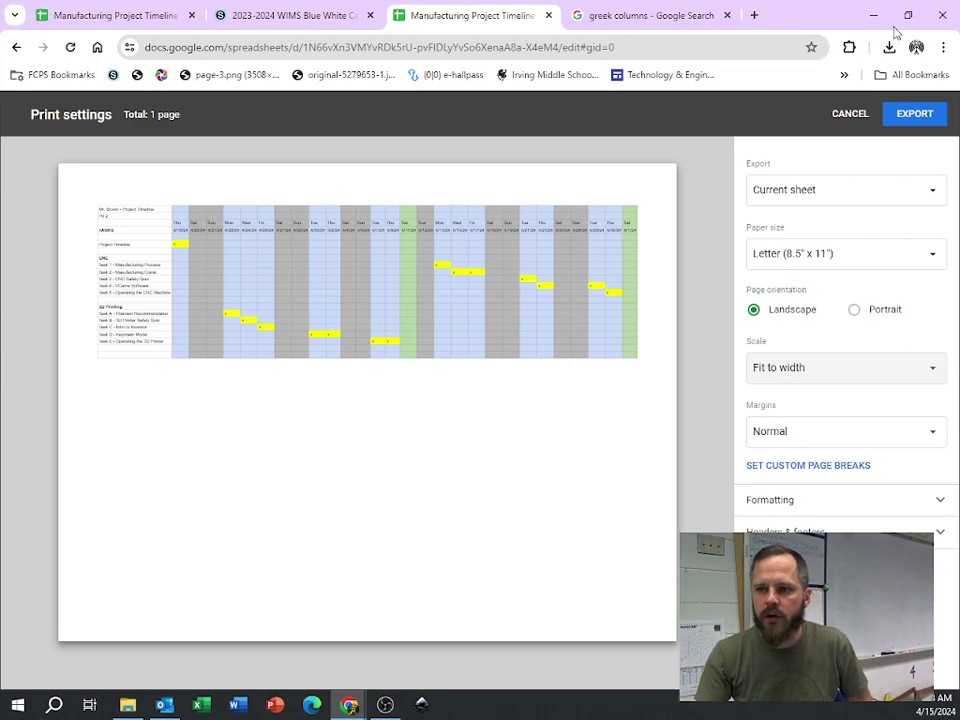
pyautogui.click(914, 114)
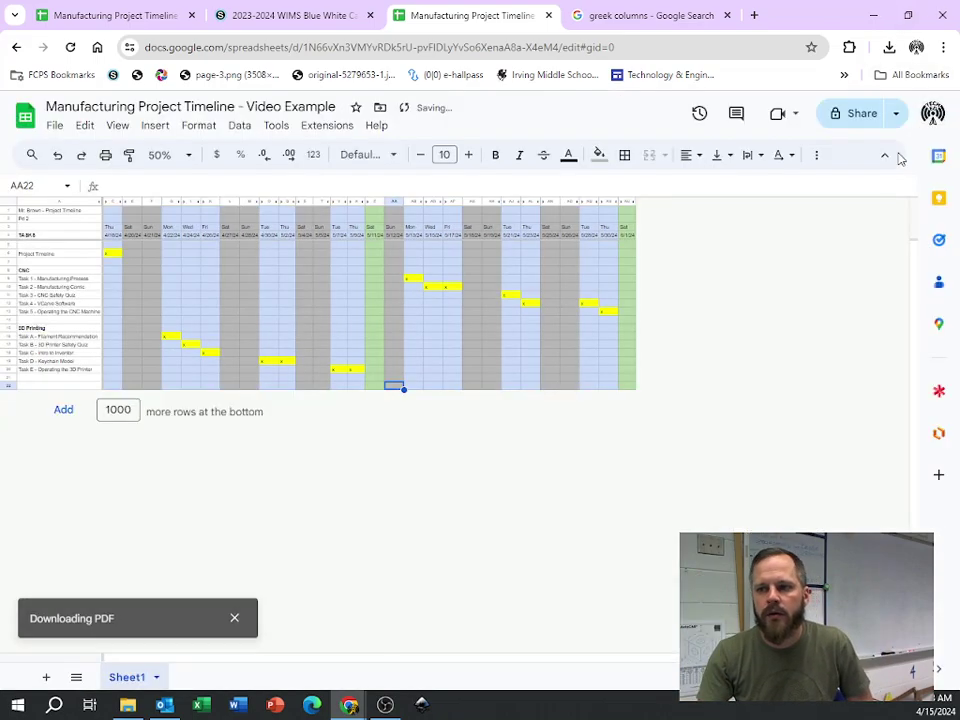